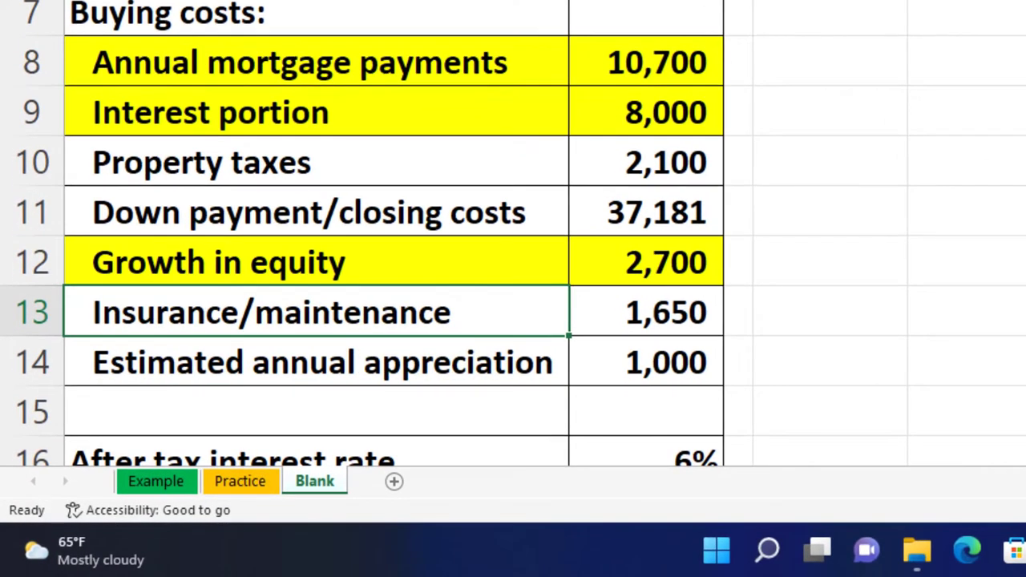
Examine the growth in equity and estimated annual appreciation rows, plus the after-tax interest rate and tax rate rows
left_click(321, 361)
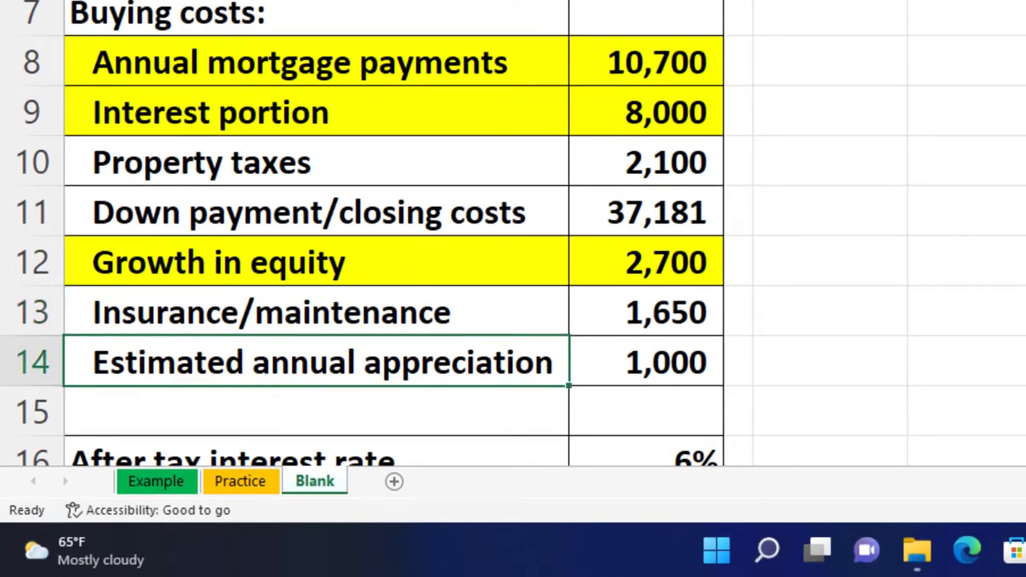
left_click(321, 262)
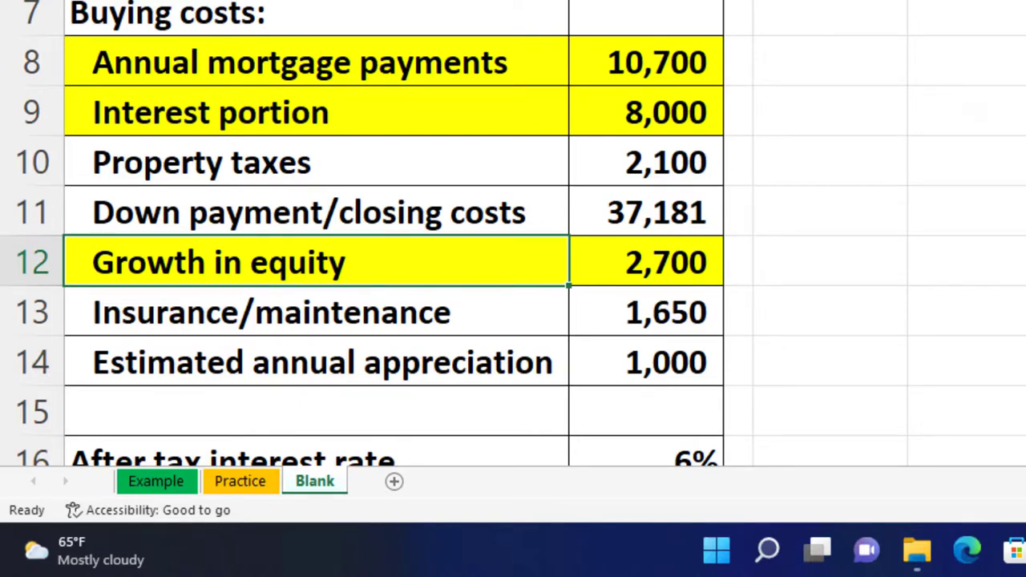
left_click(321, 361)
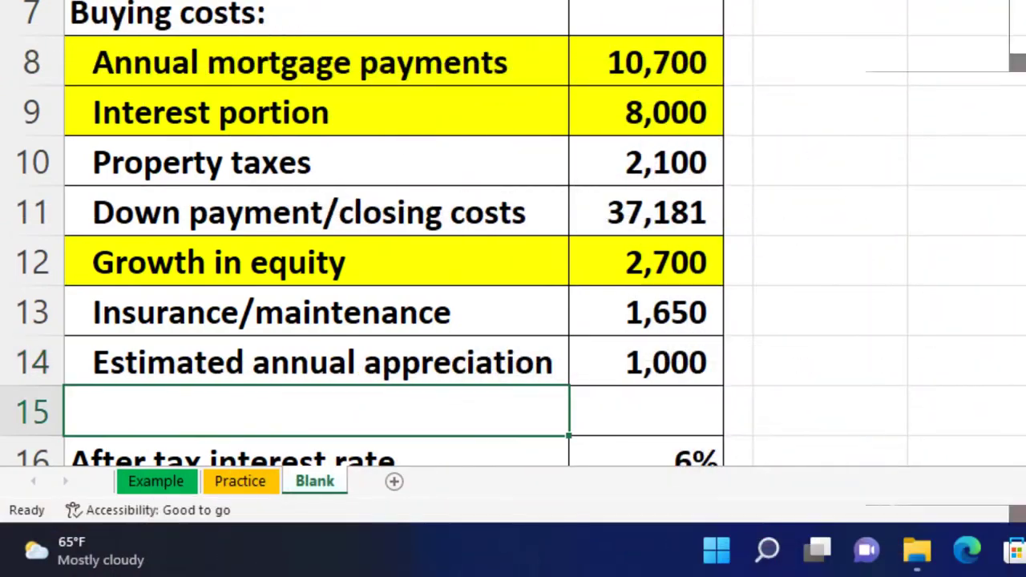
key("Down")
key("Down")
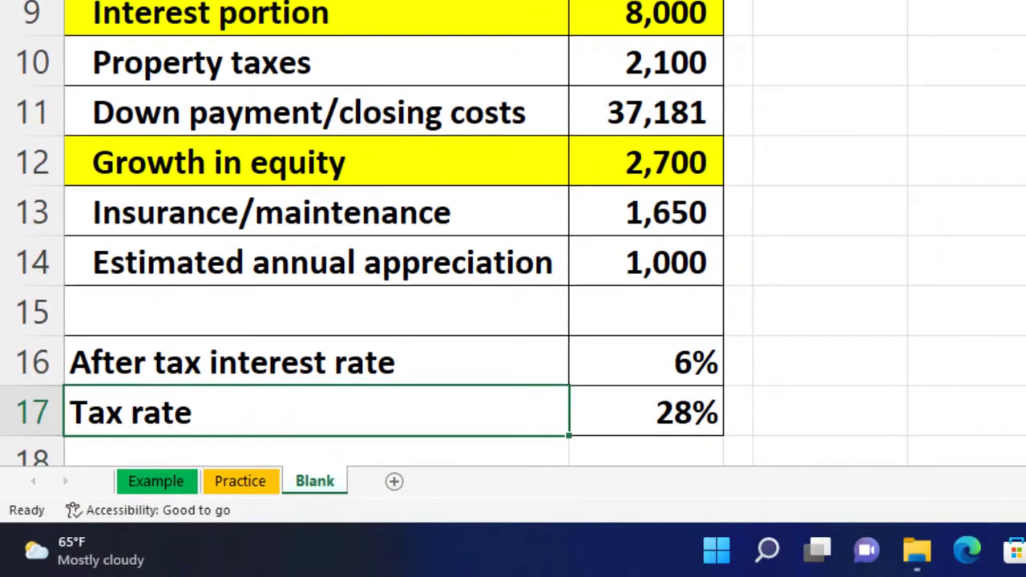
key("Down")
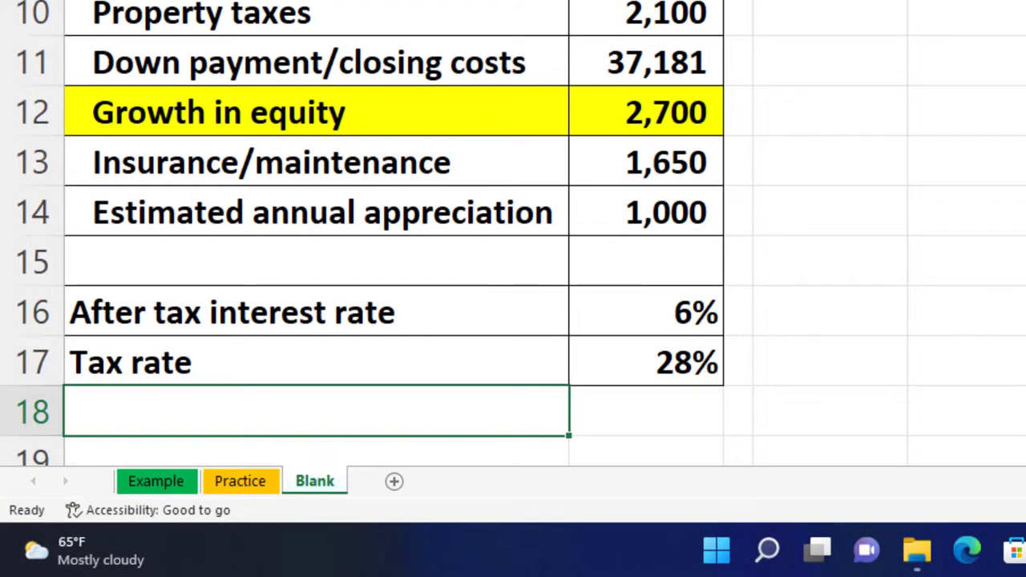
left_click(232, 312)
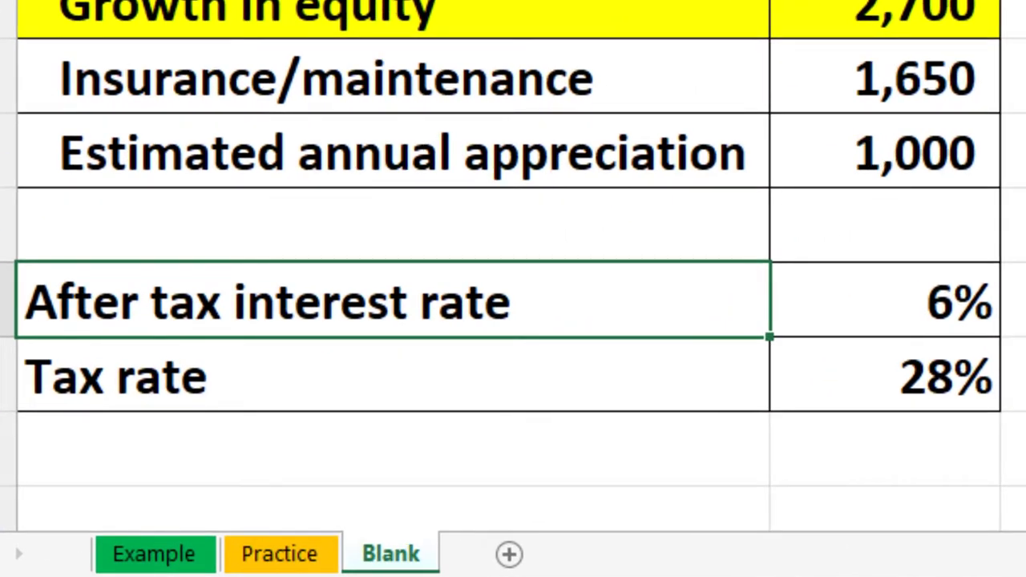
left_click(240, 375)
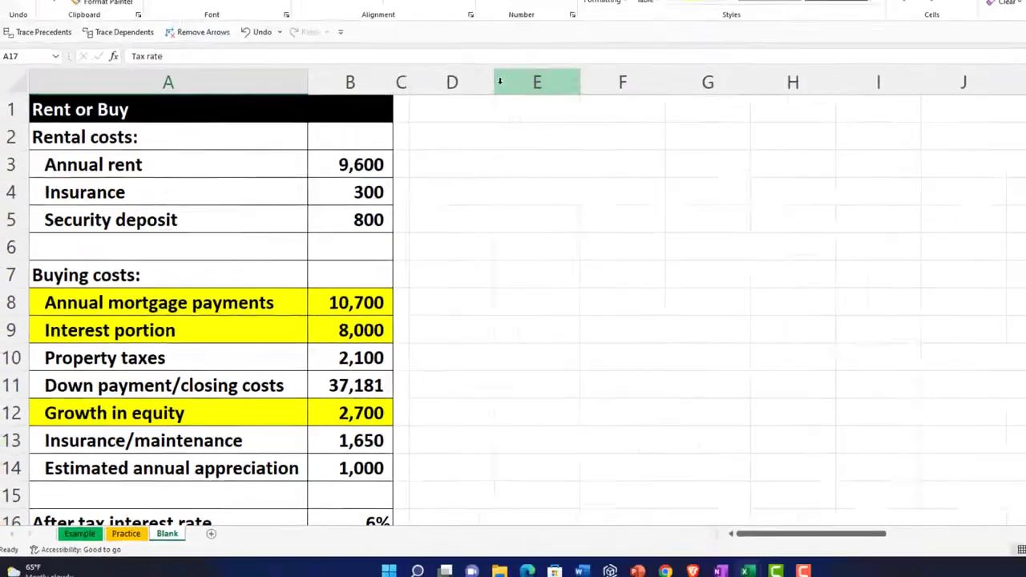
Widen column D and enter the heading "Rental Costs Yearly" in D1
left_click_drag(440, 148, 512, 148)
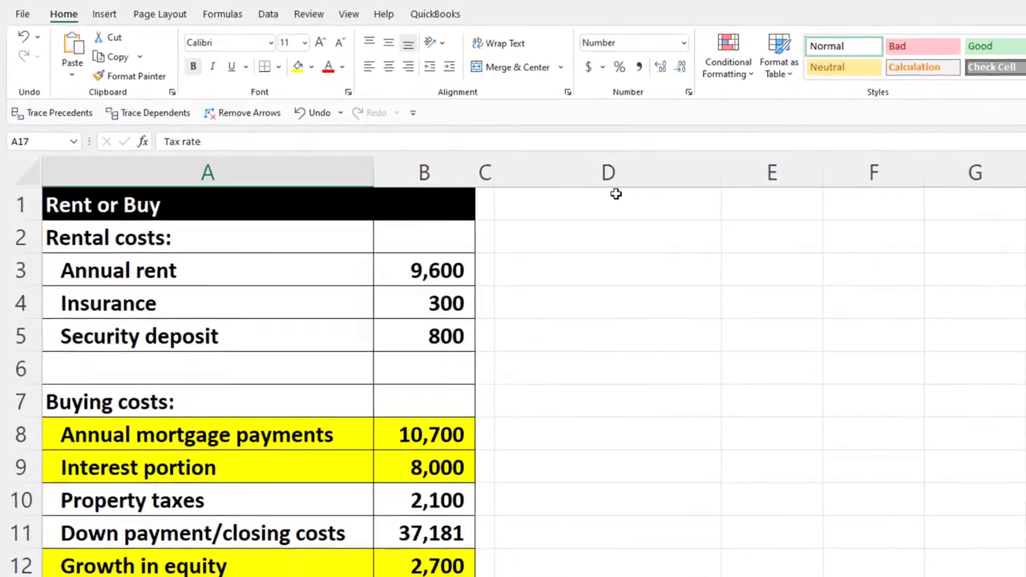
left_click(449, 177)
type("Rental Cou")
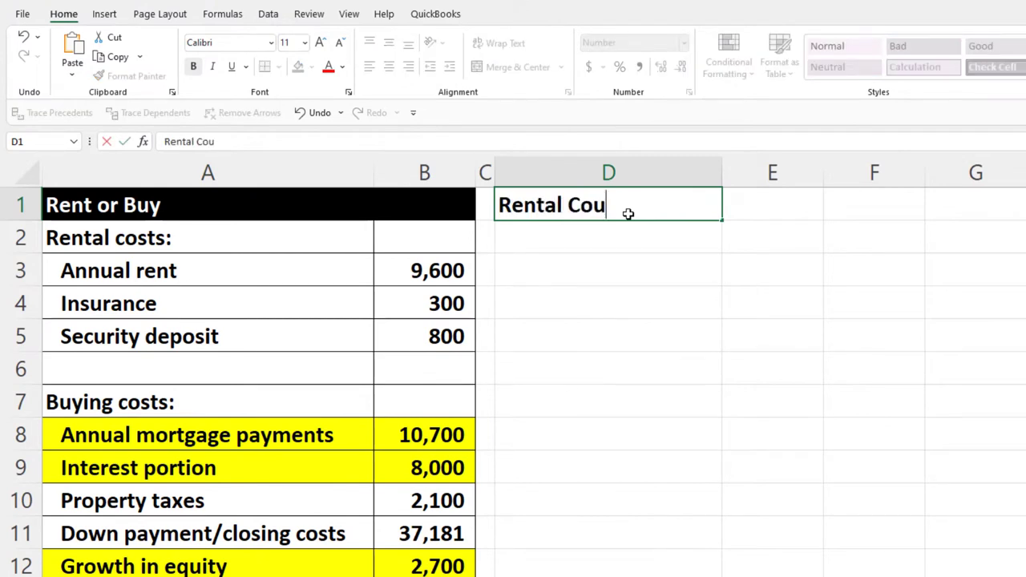
key("BackSpace")
type("st")
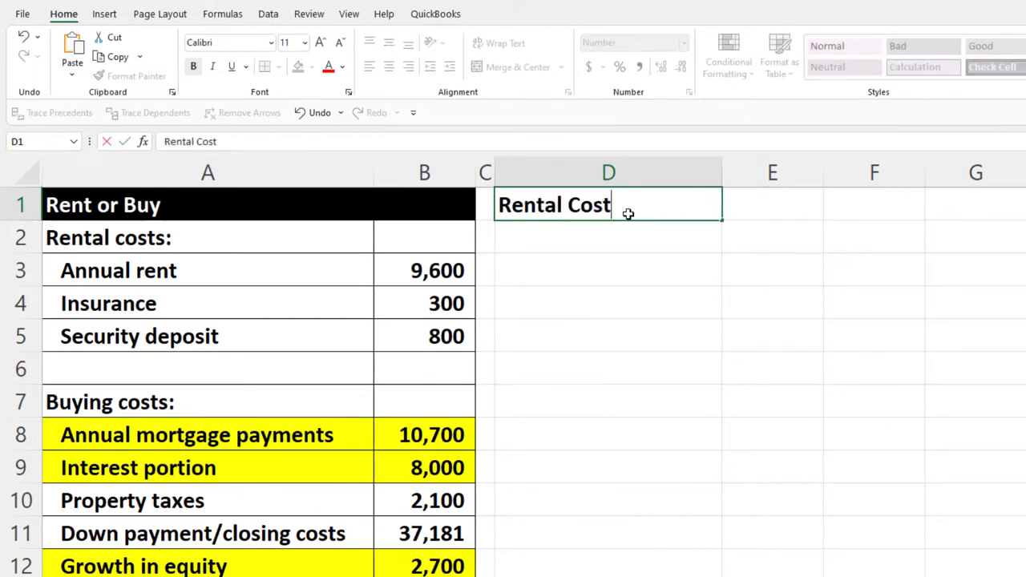
type("s Yearly")
key("Return")
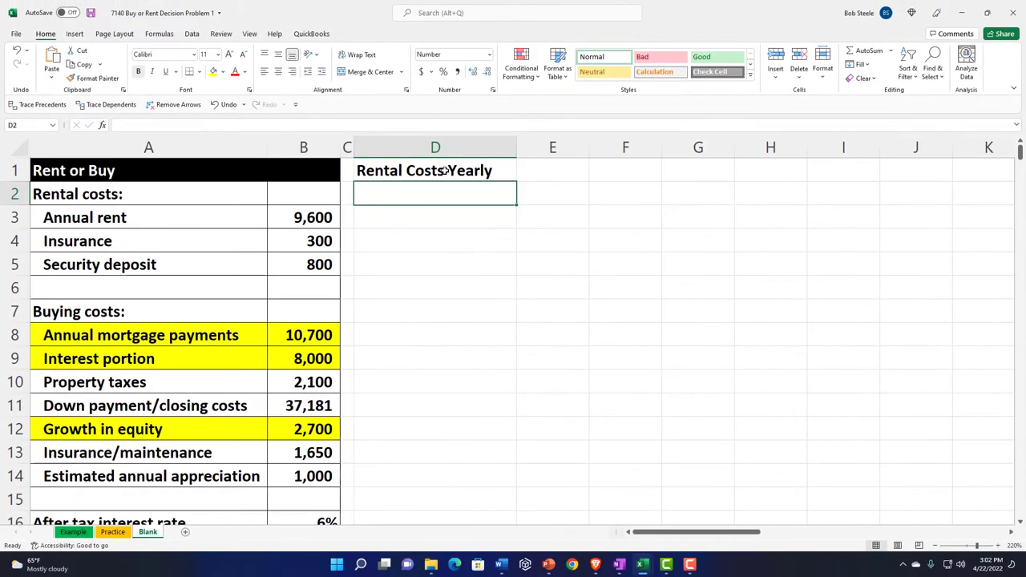
Format the heading range D1:F1 with a black fill and white font
left_click_drag(445, 170, 608, 166)
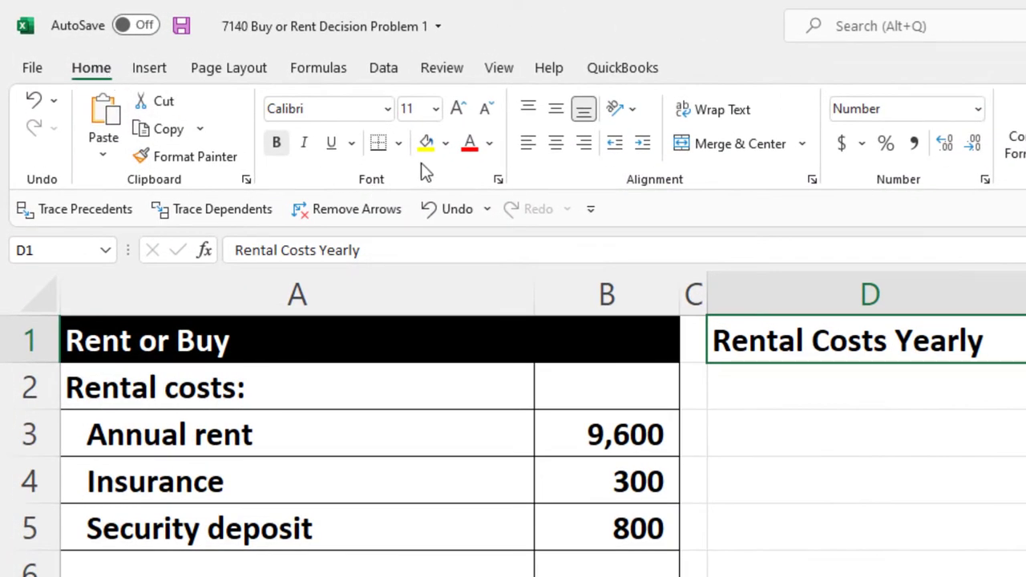
left_click(446, 144)
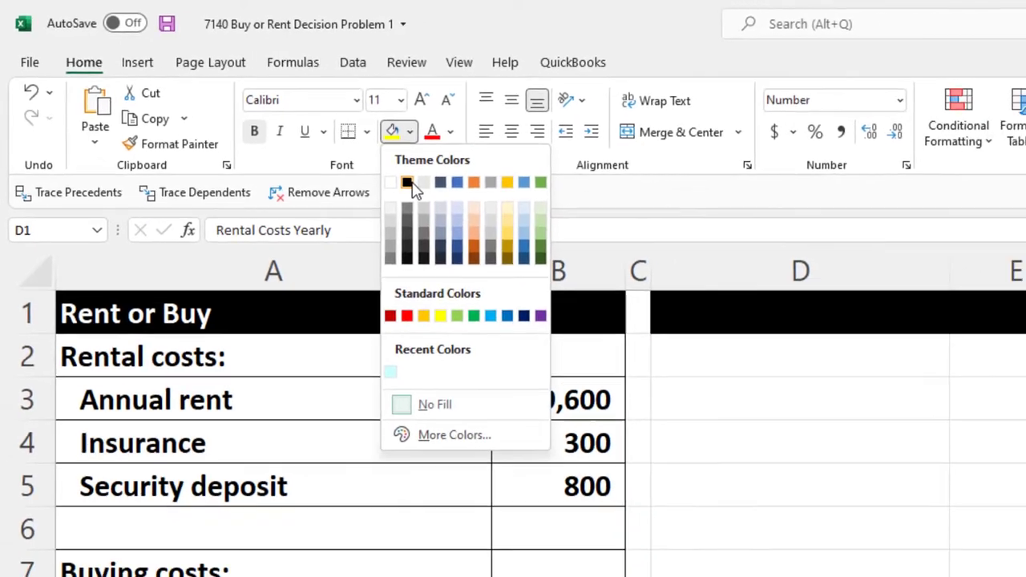
left_click(442, 198)
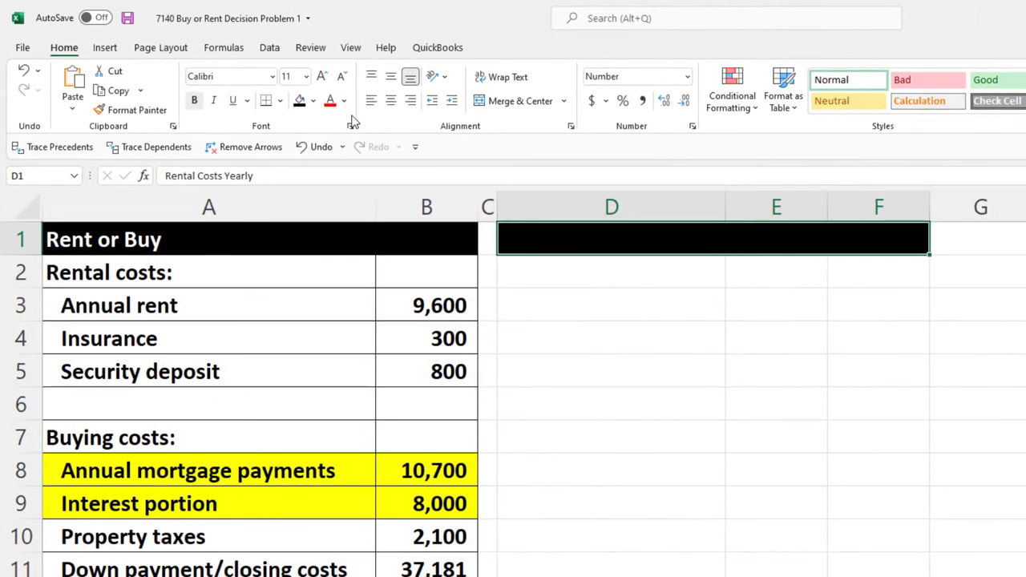
left_click(344, 101)
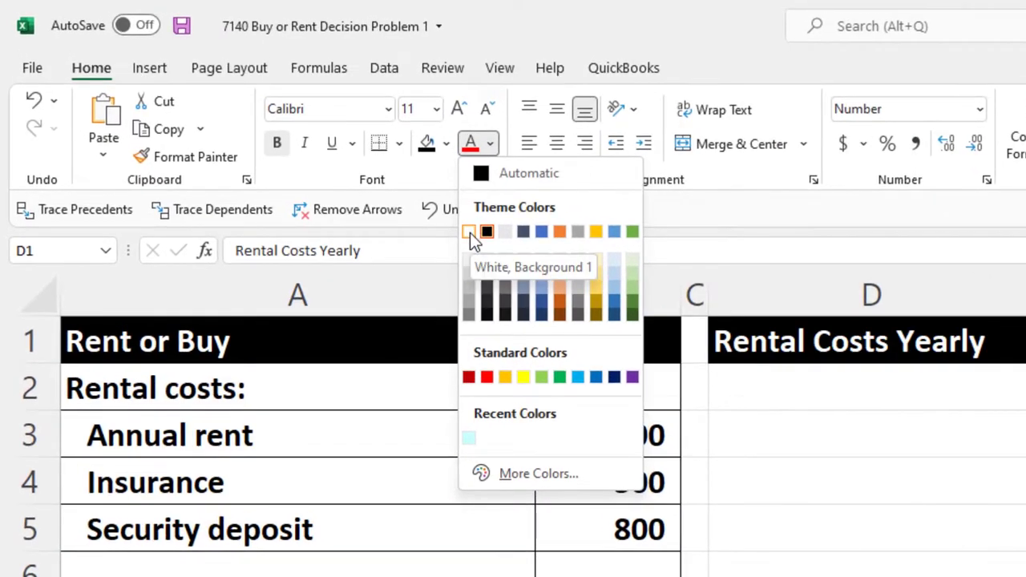
left_click(470, 232)
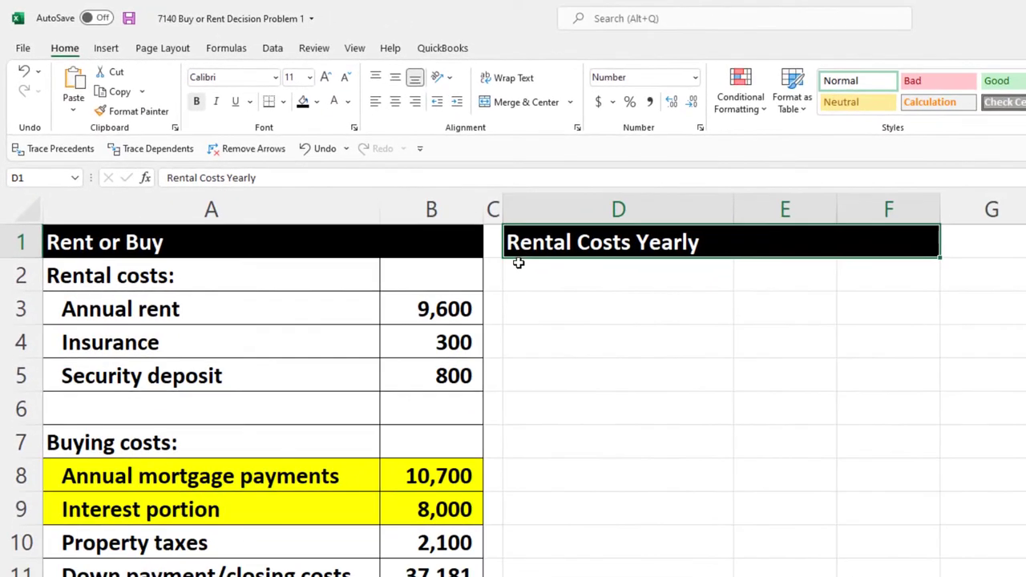
Link D2 to the Annual rent label with the formula =A3
left_click(572, 286)
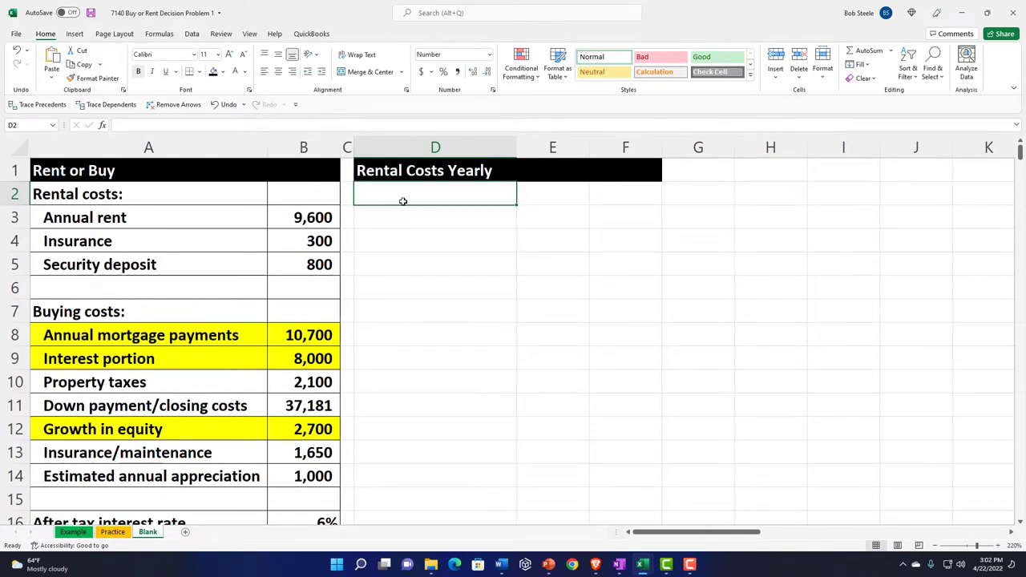
type("=")
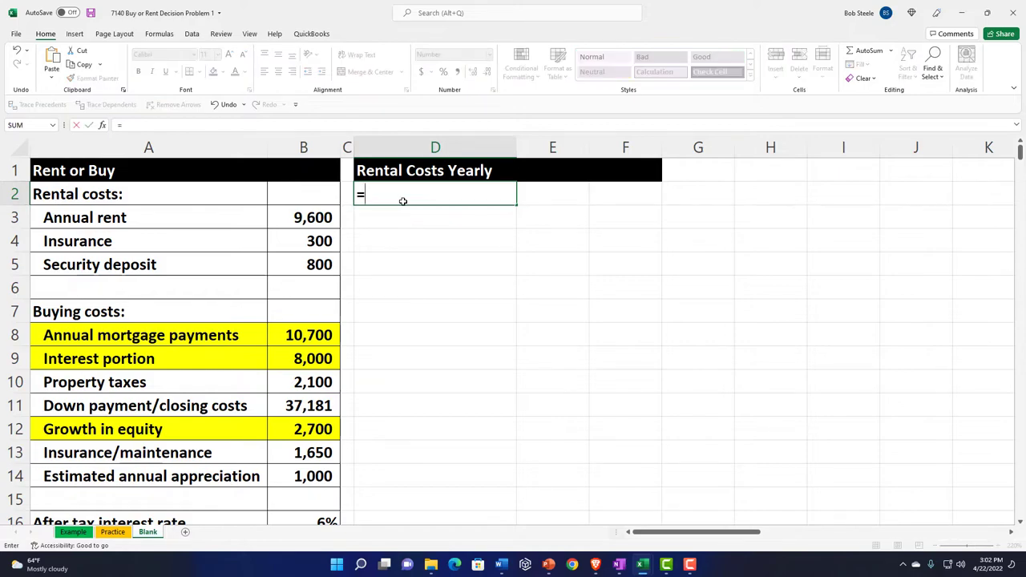
key("Left")
key("Left")
key("Left")
key("Down")
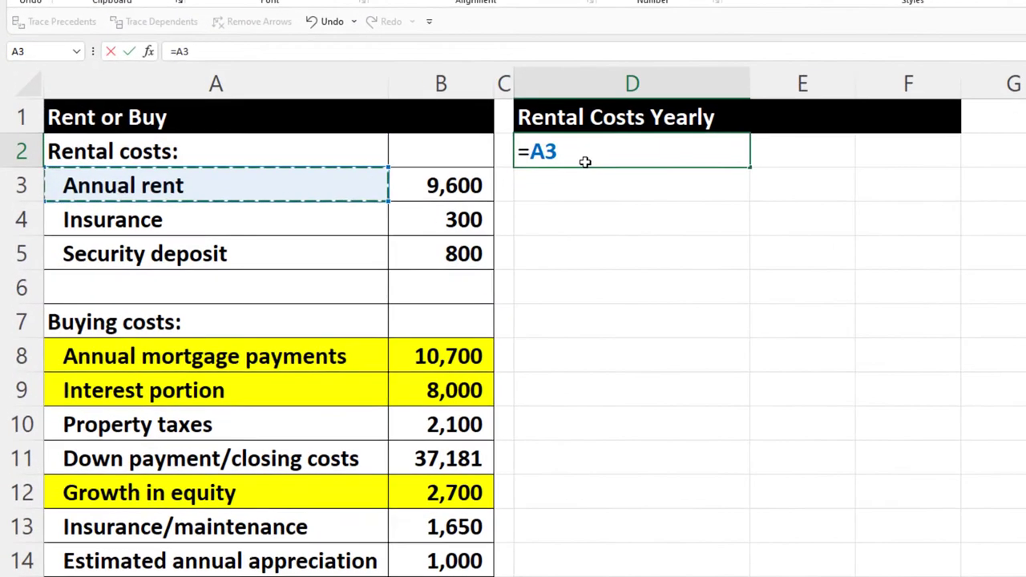
key("Tab")
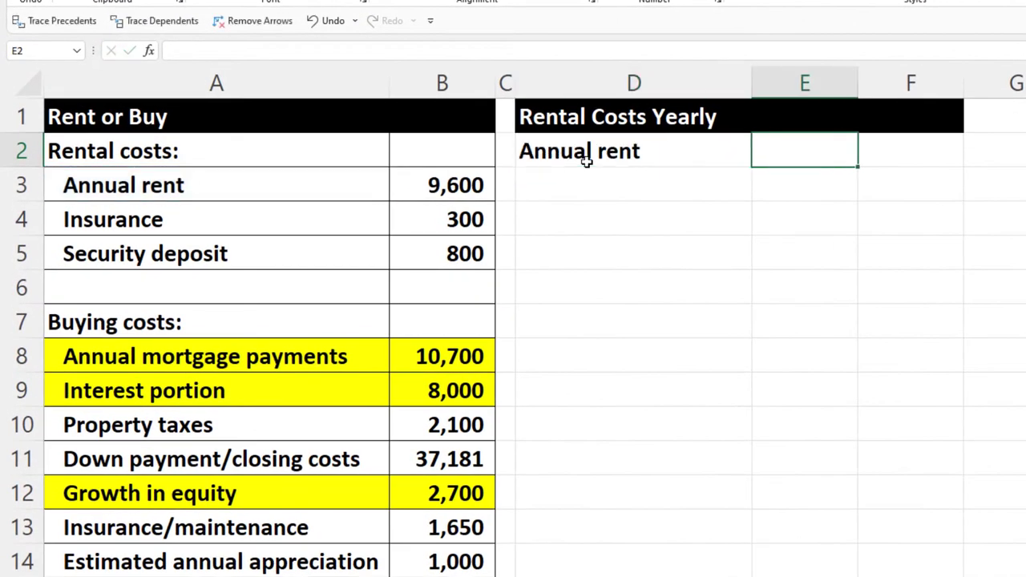
Bring the annual rent amount into F2 with the formula =B3
key("Right")
type("=")
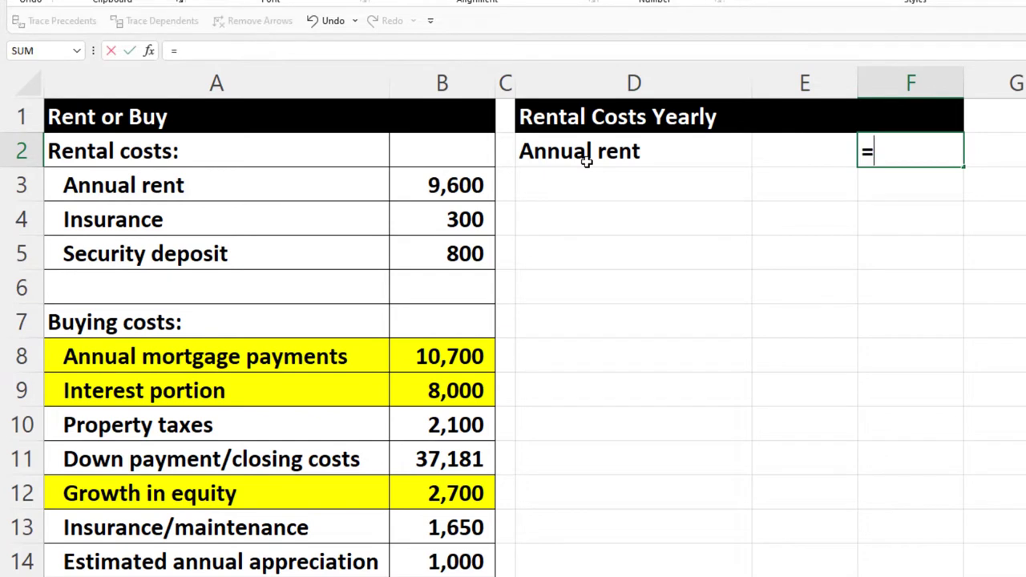
key("Left")
key("Left")
key("Left")
key("Left")
key("Down")
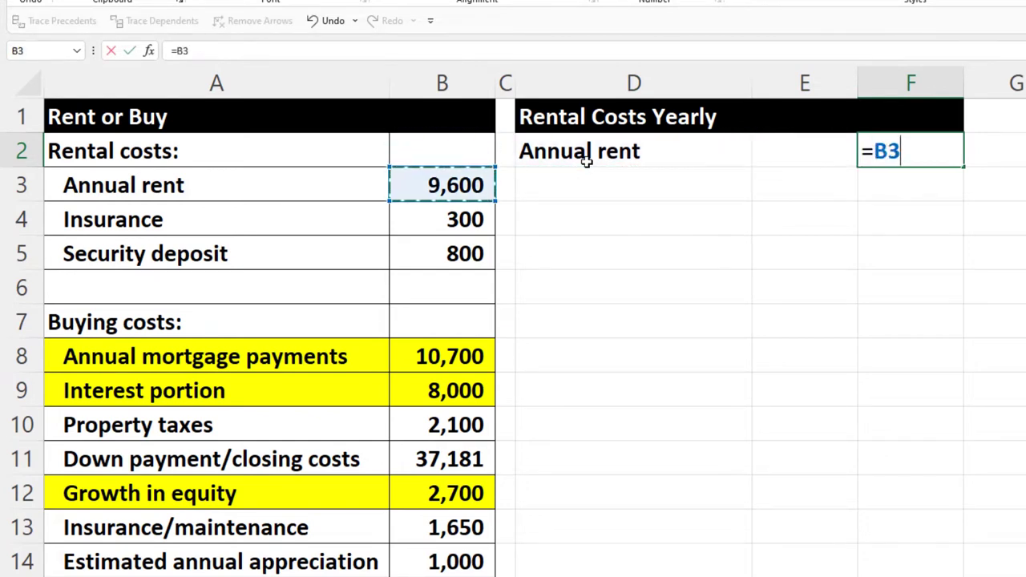
key("Return")
Link D3 to the Insurance label in A4 of the rental costs data
key("Right")
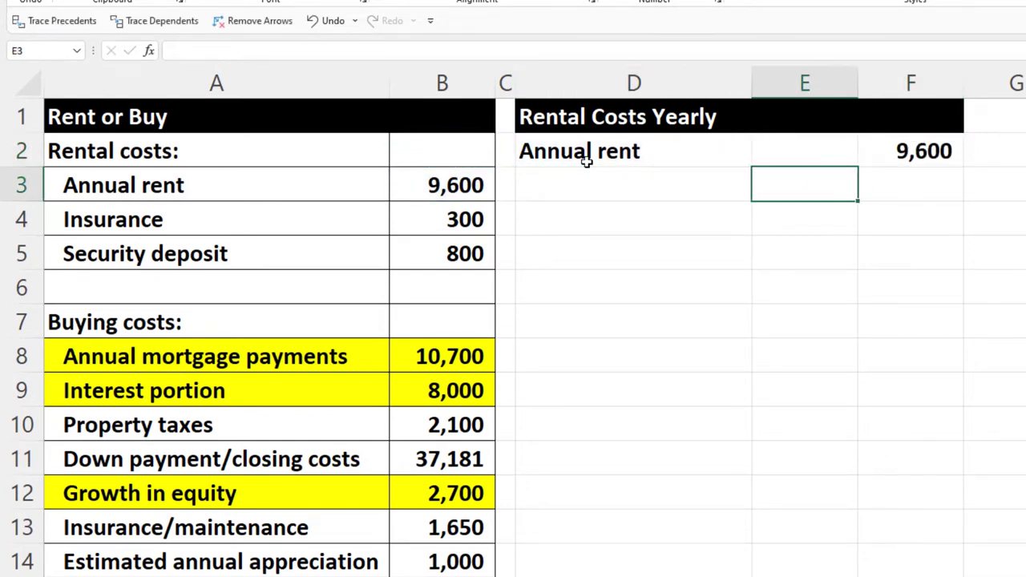
key("Right")
key("Up")
key("Down")
key("Left")
key("Left")
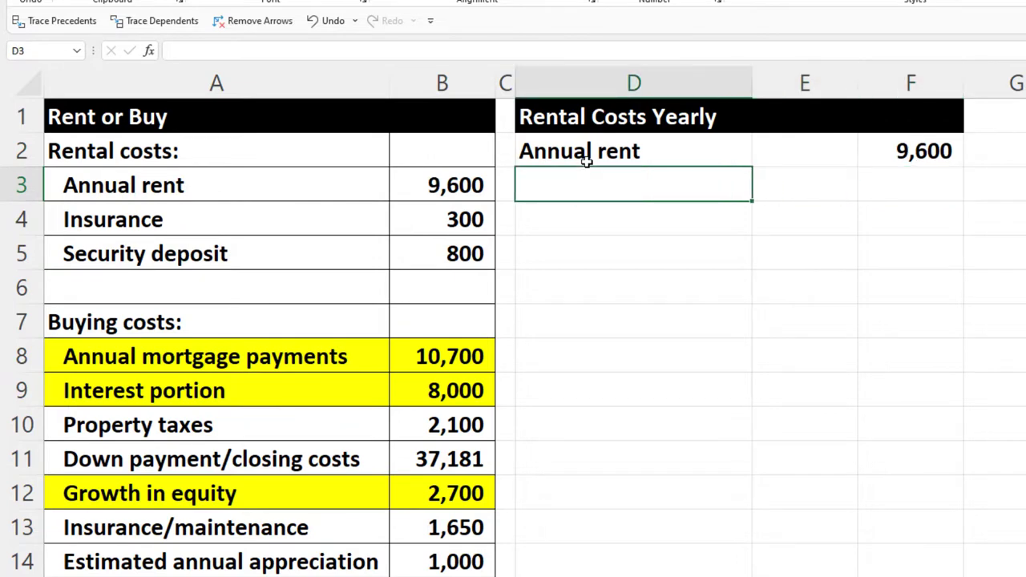
type("+")
key("Left")
key("Left")
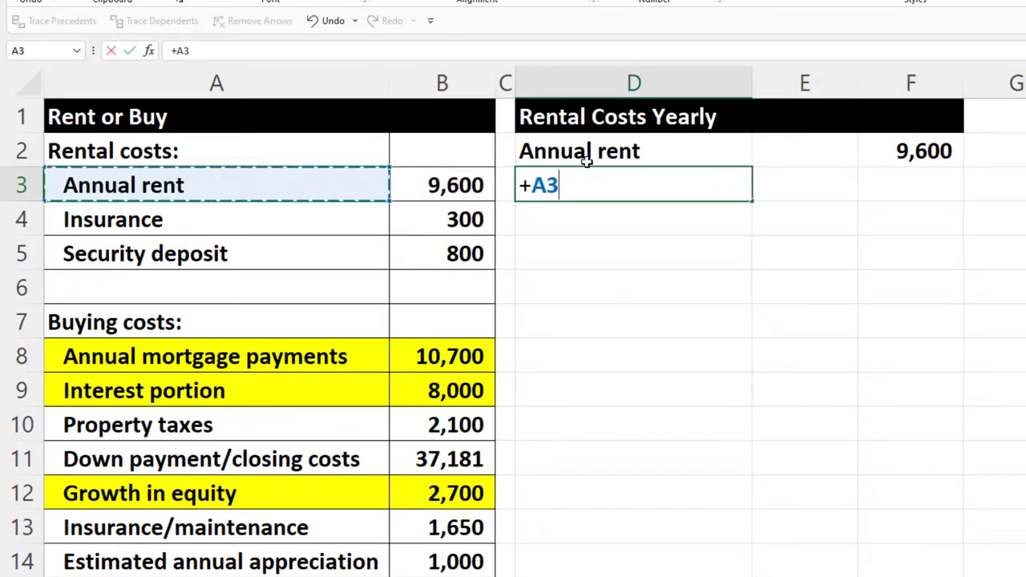
key("Down")
key("Tab")
Bring the rental insurance amount into F3 with the formula =B4
key("Tab")
type("=")
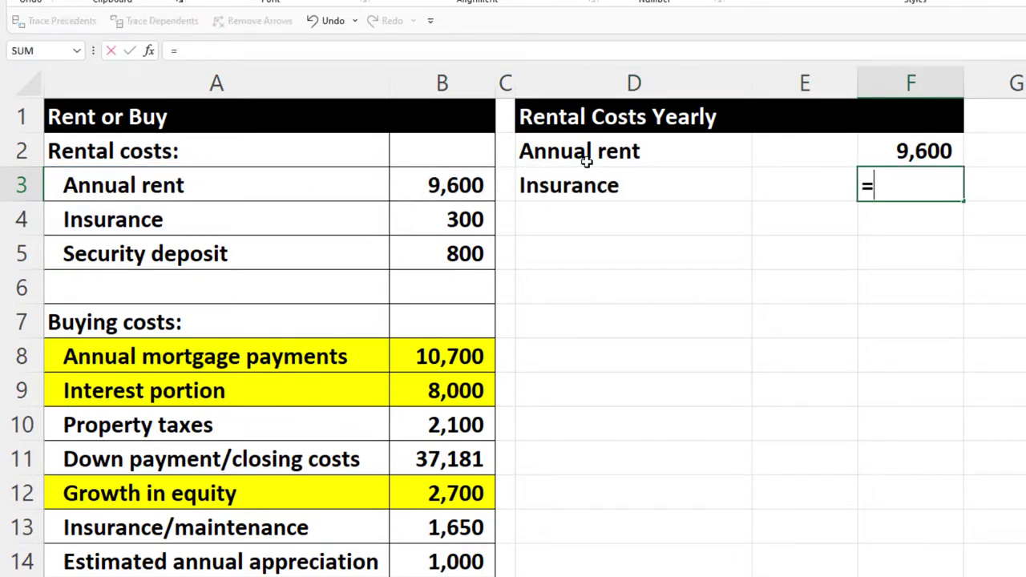
key("Left")
key("Left")
key("Left")
key("Left")
key("Down")
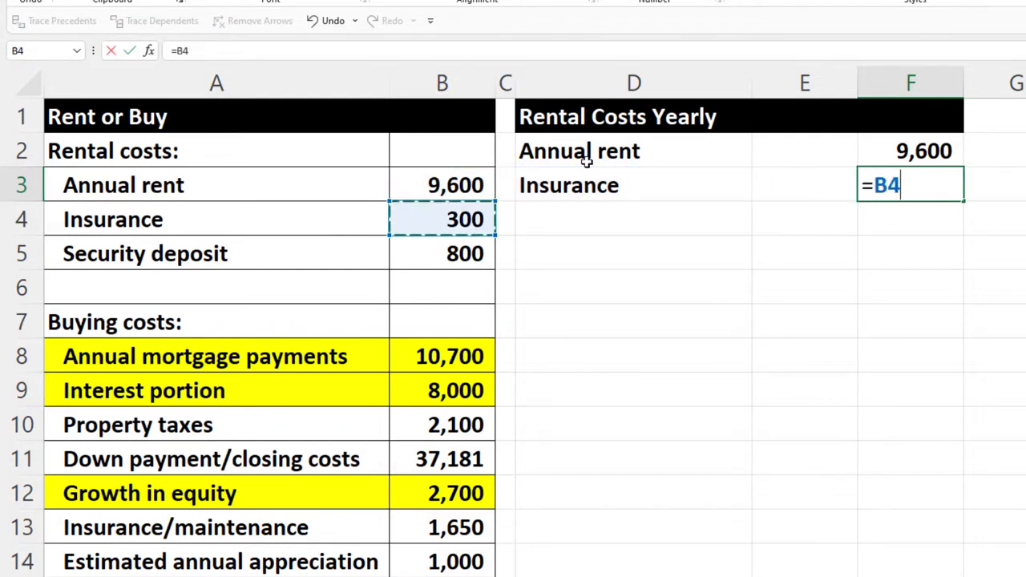
key("Return")
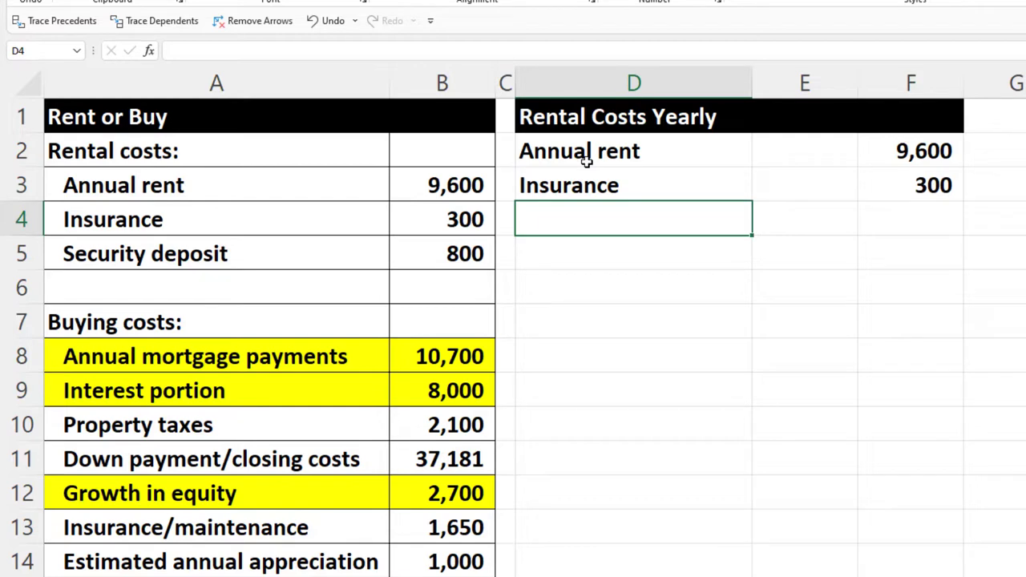
Enter the subheading "Security deposit interest lost:" in D4
type("Su")
key("BackSpace")
key("BackSpace")
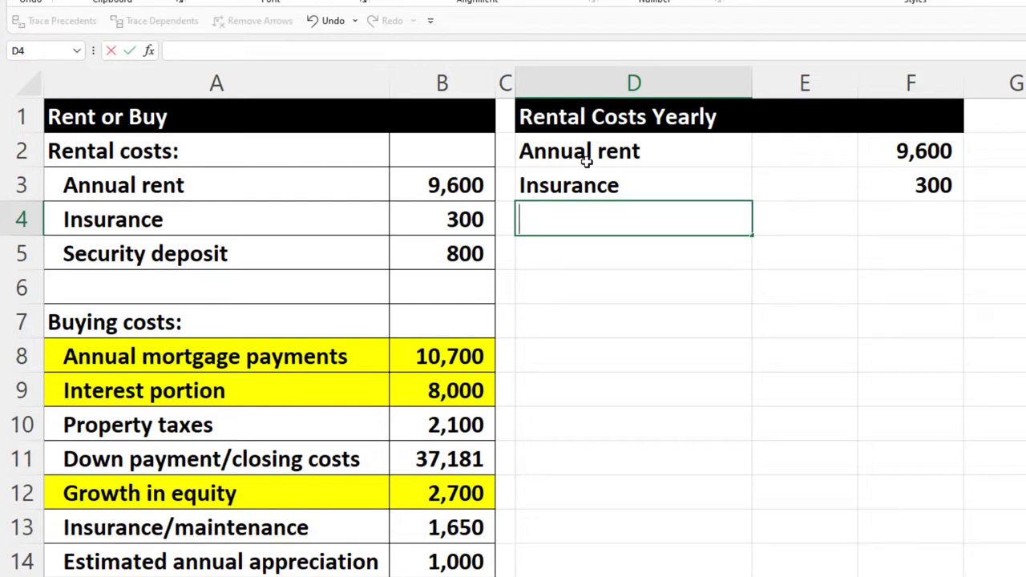
type("Securit")
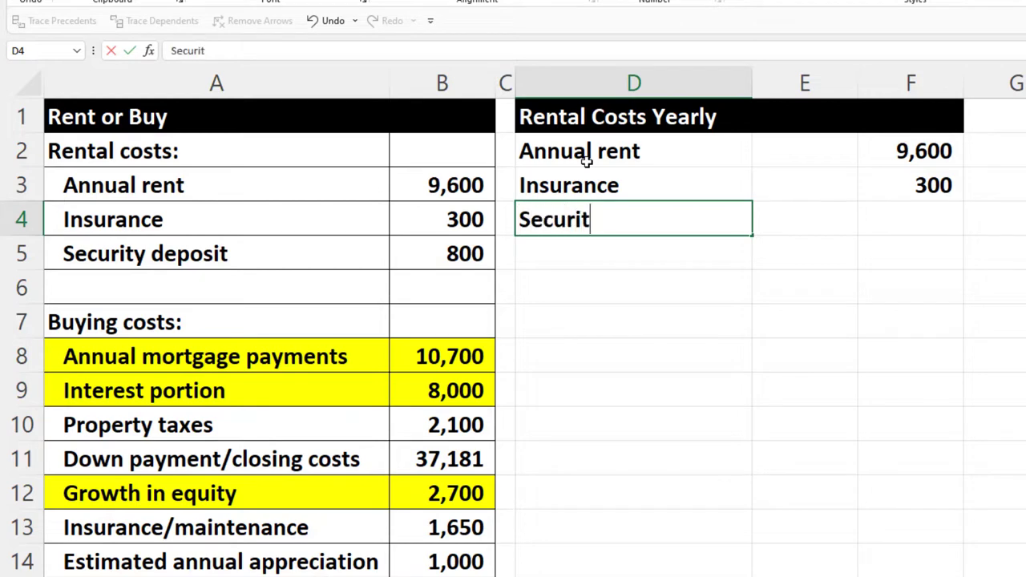
type("y deposit")
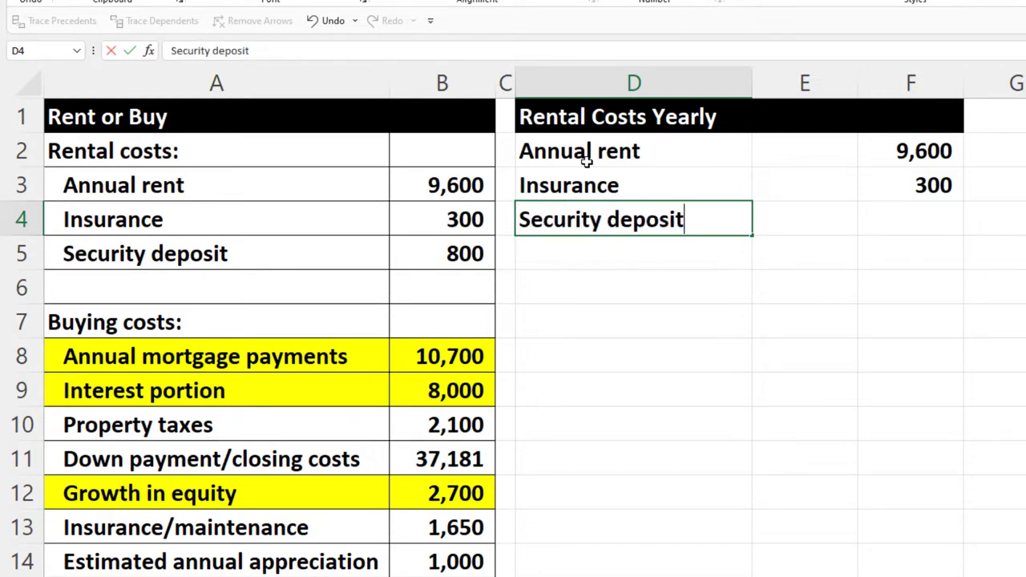
type(" interest lost:")
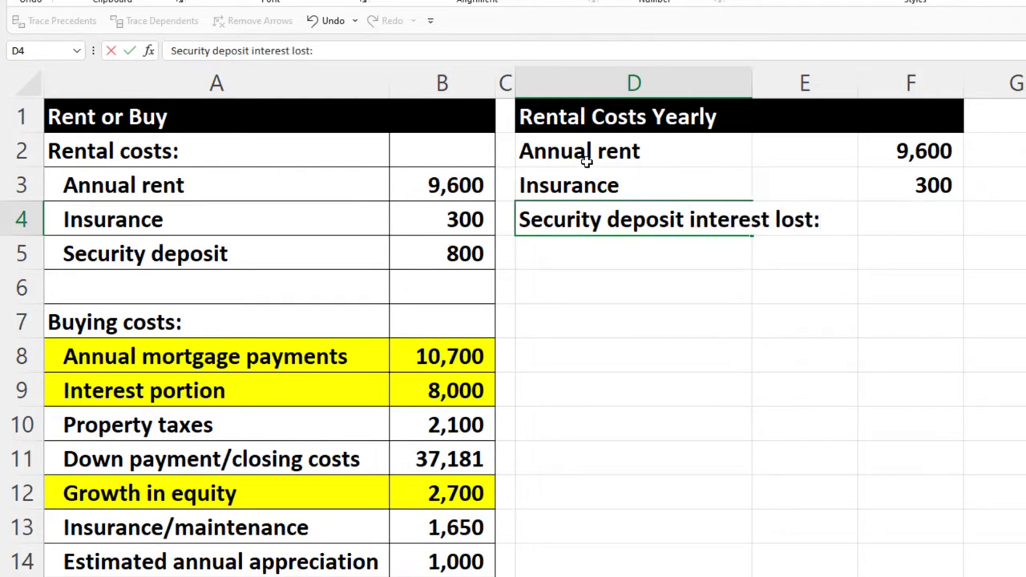
key("Return")
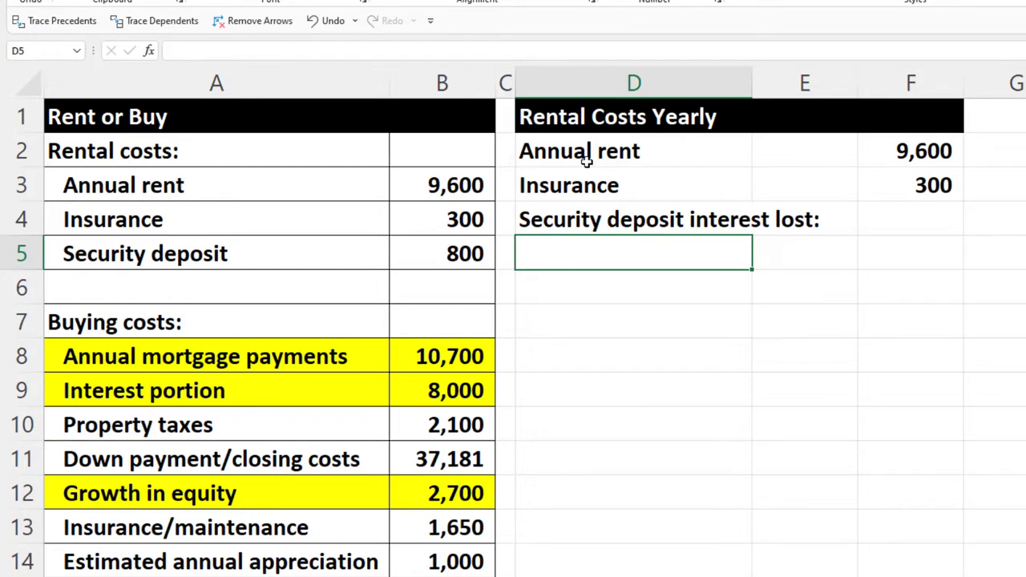
Link D5 to the Security deposit label with the formula =A5
type("=")
key("Left")
key("Left")
key("Left")
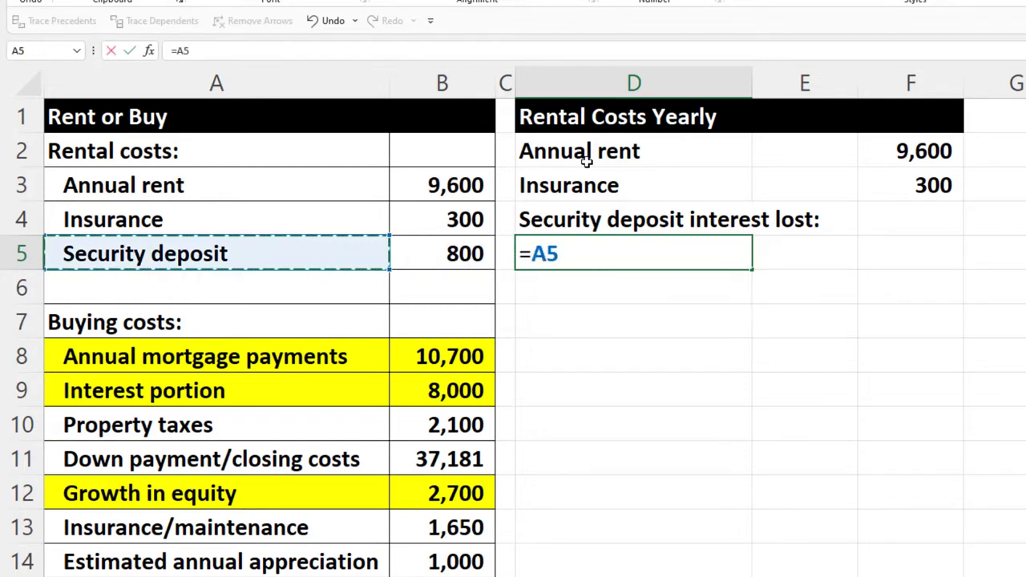
key("Tab")
Bring the security deposit amount into E5 with the formula =B5
type("=")
key("Left")
key("Left")
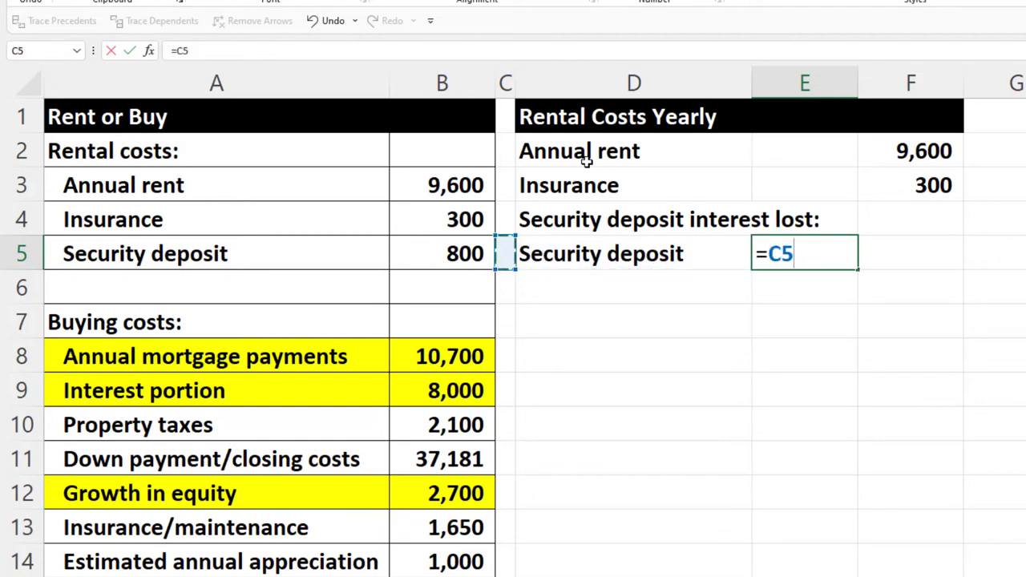
key("Left")
key("Tab")
Link D6 to the After tax interest rate label with a formula referencing A16
key("Left")
key("Left")
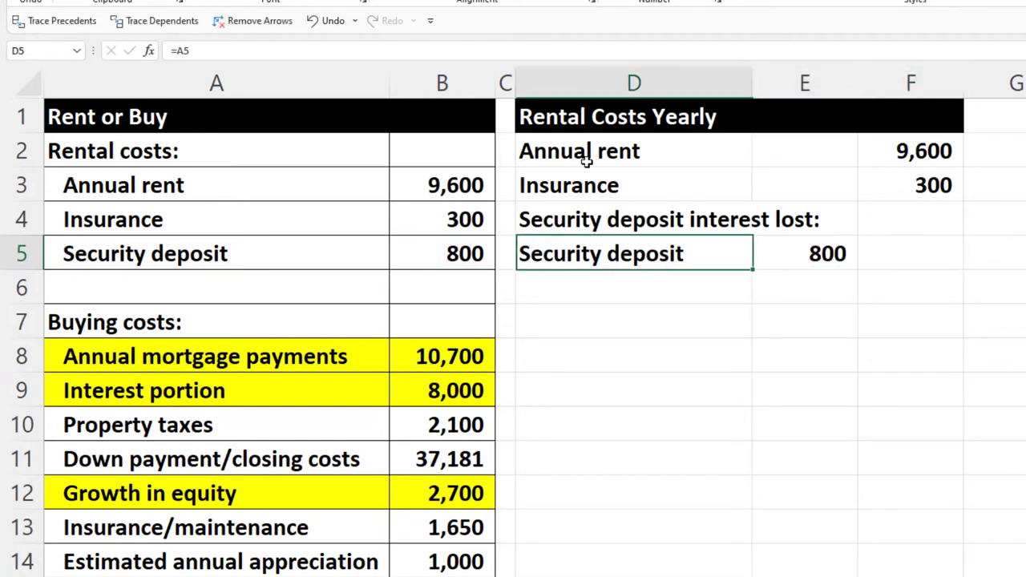
key("Down")
type("+")
key("Down")
key("Down")
key("Down")
key("Down")
key("Down")
key("Down")
key("Down")
key("Down")
key("Down")
key("Down")
key("Down")
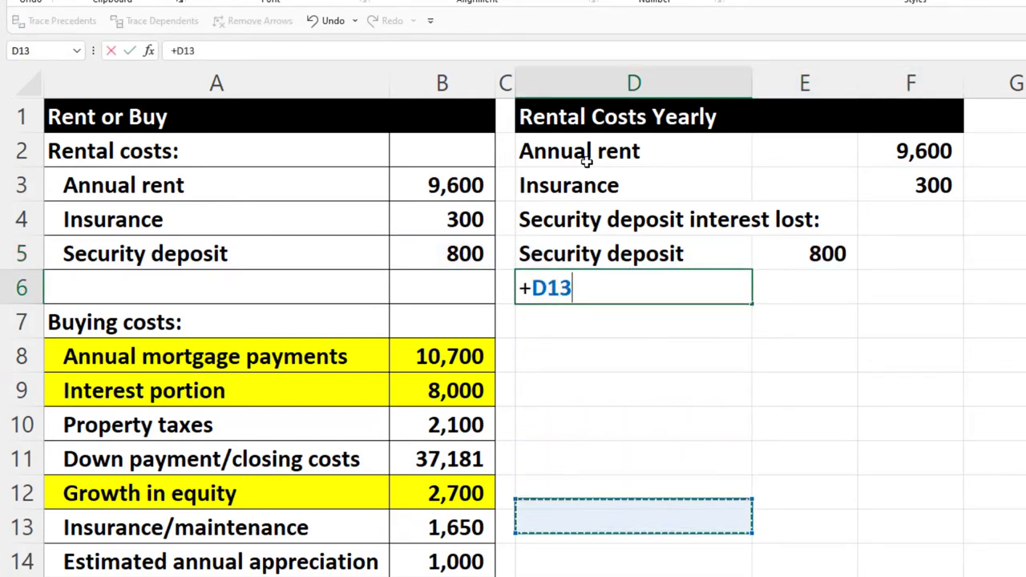
key("Left")
key("Up")
key("Left")
key("Left")
key("Return")
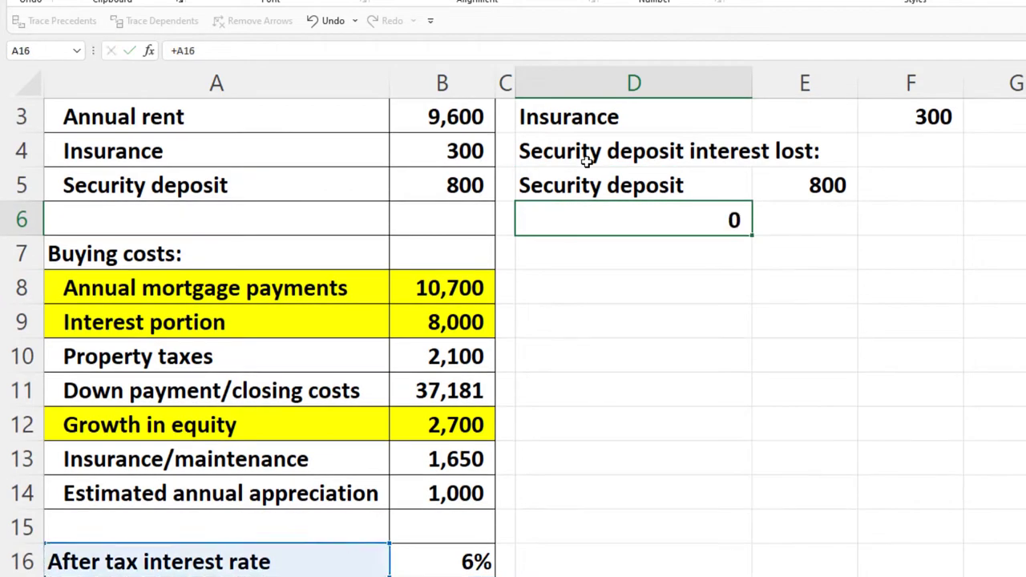
key("Up")
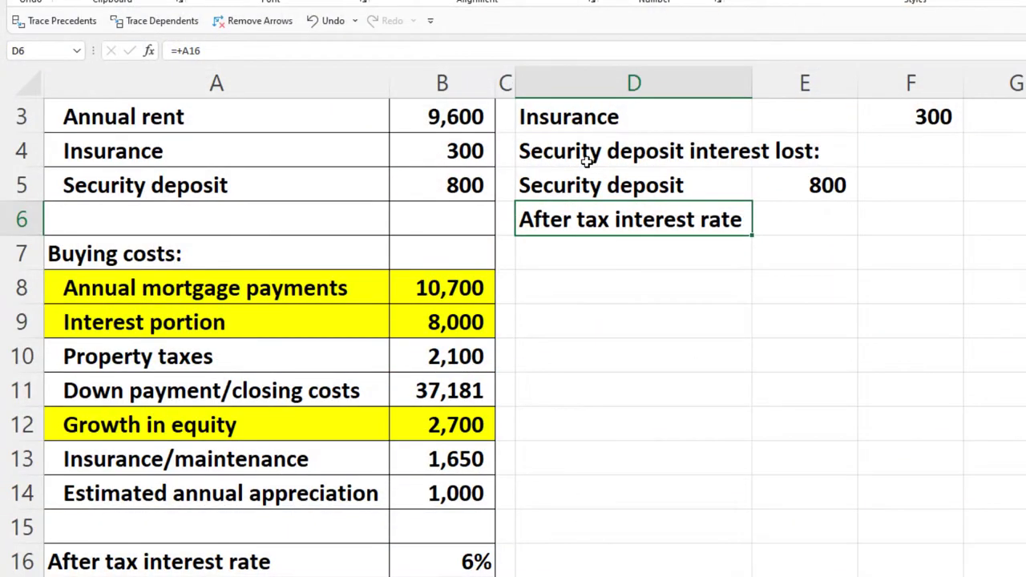
Bring the after tax interest rate into E6 with the formula =B16
key("Right")
type("=")
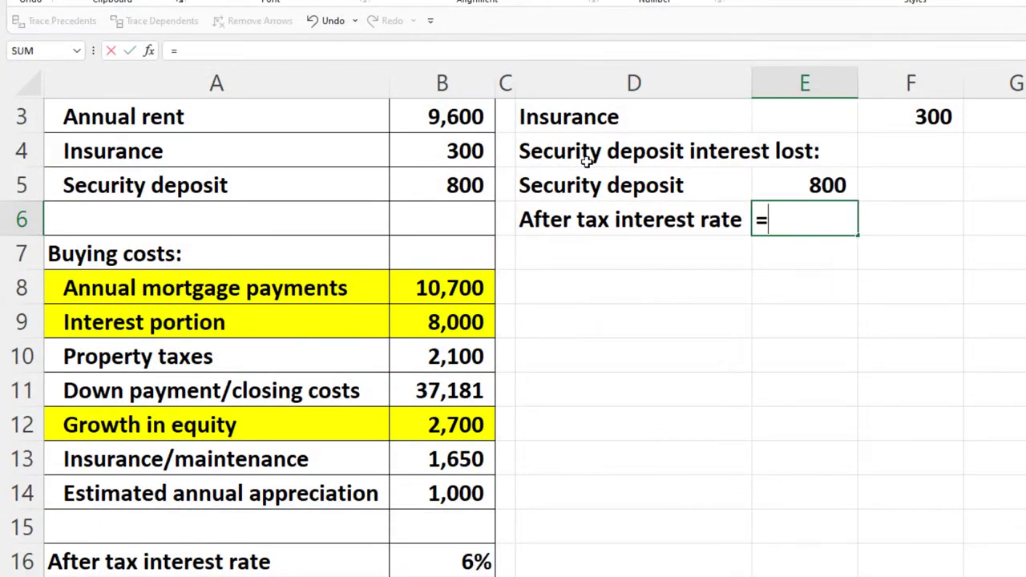
key("Down")
key("Down")
key("Down")
key("Down")
key("Down")
key("Down")
key("Down")
key("Down")
key("Down")
key("Down")
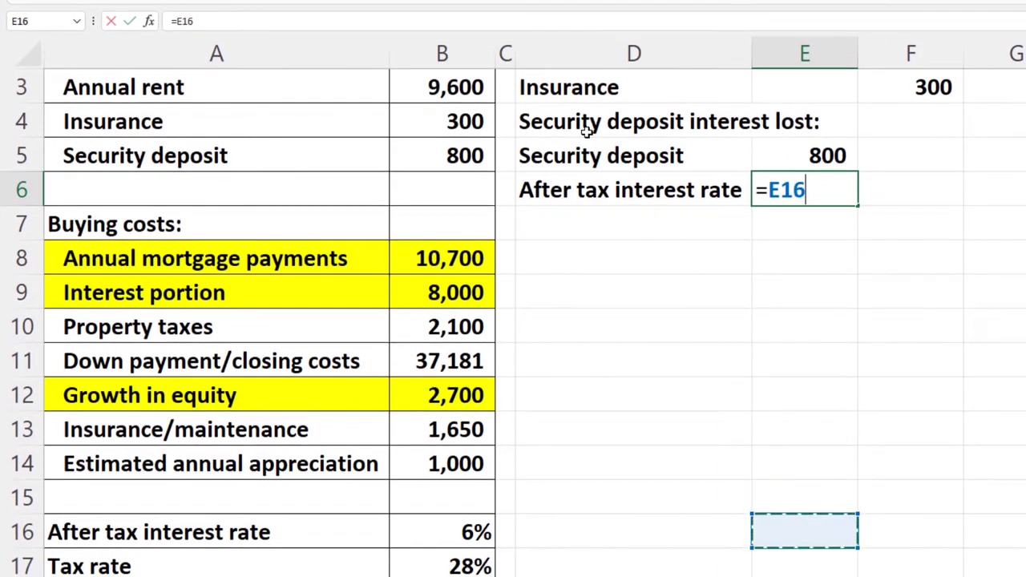
key("Left")
key("Left")
key("Left")
key("Return")
Format the interest rate in E6 as a percentage and underline it
key("Up")
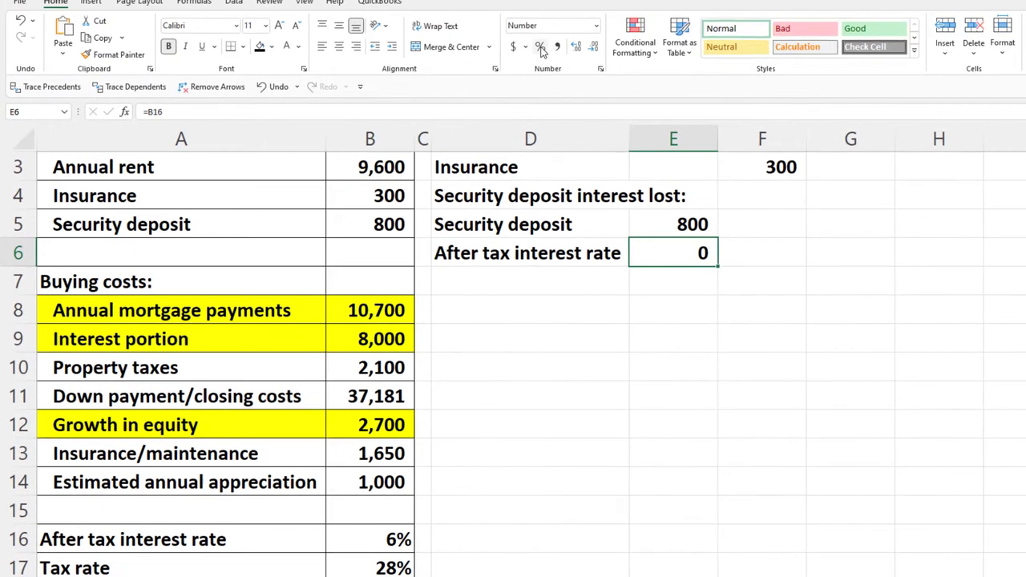
left_click(540, 47)
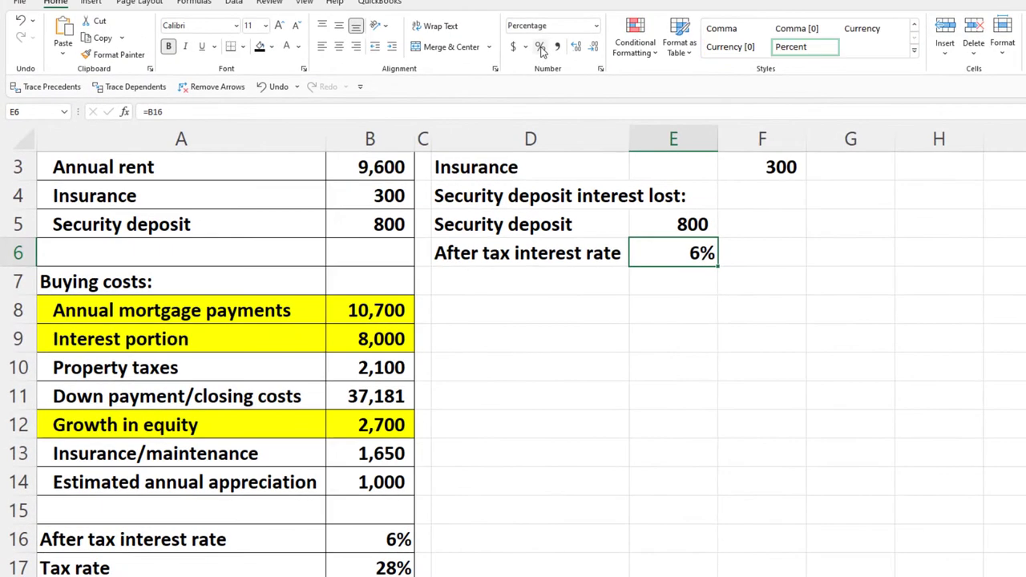
left_click(201, 46)
Enter the label "Security deposit interest lost" in D7, without the trailing colon
left_click(530, 282)
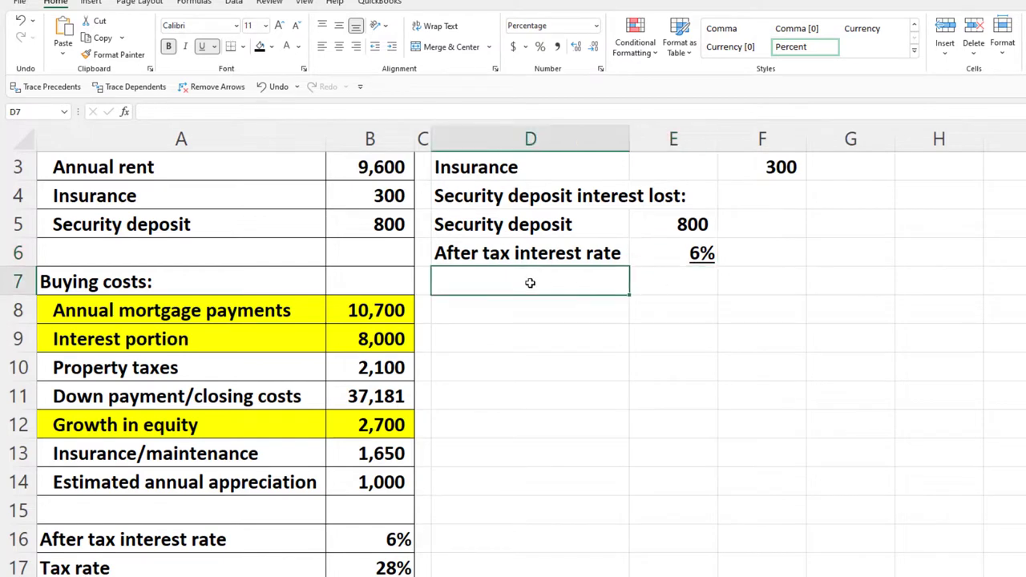
type("Se")
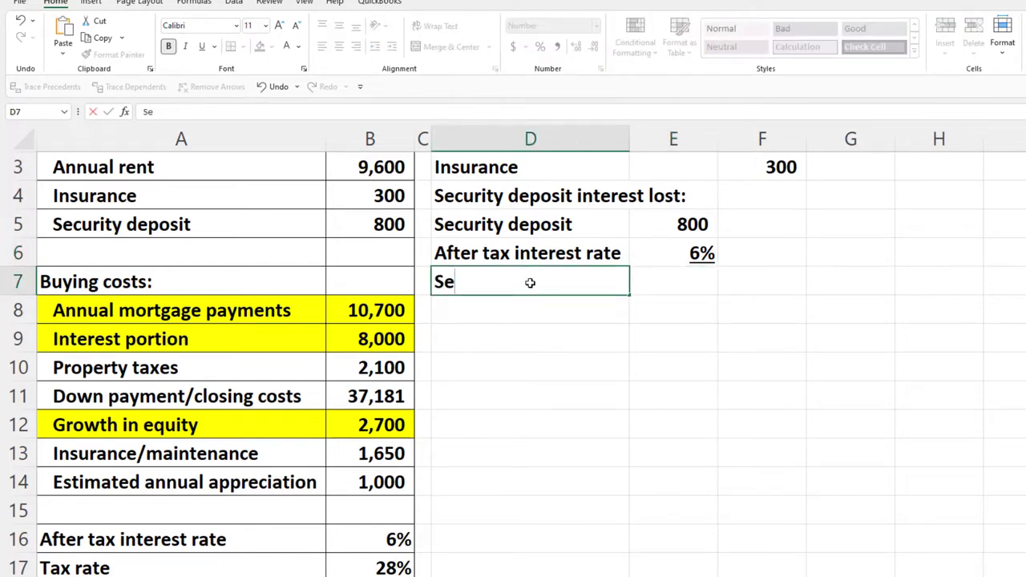
type("curity deposit")
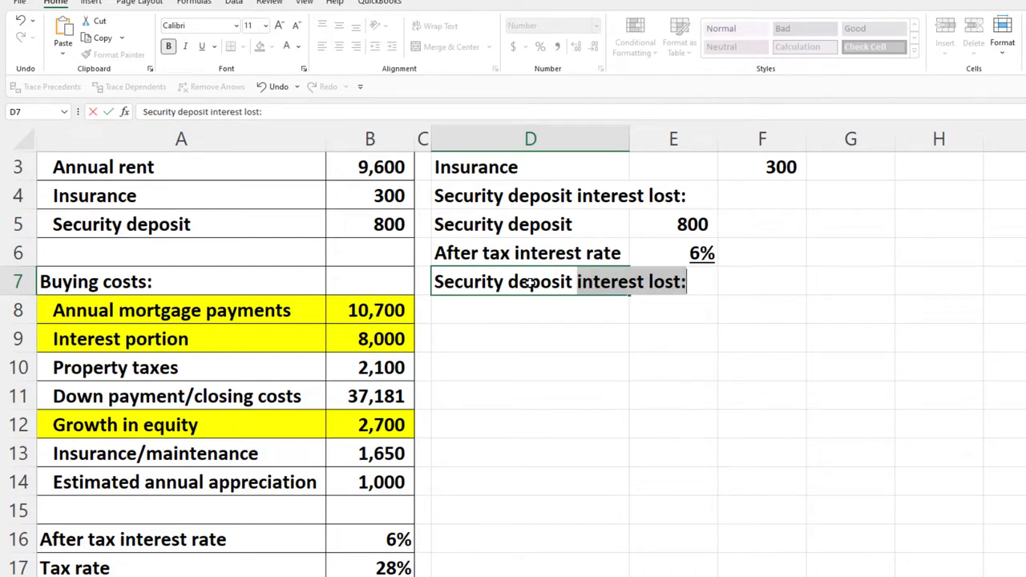
left_click(619, 282)
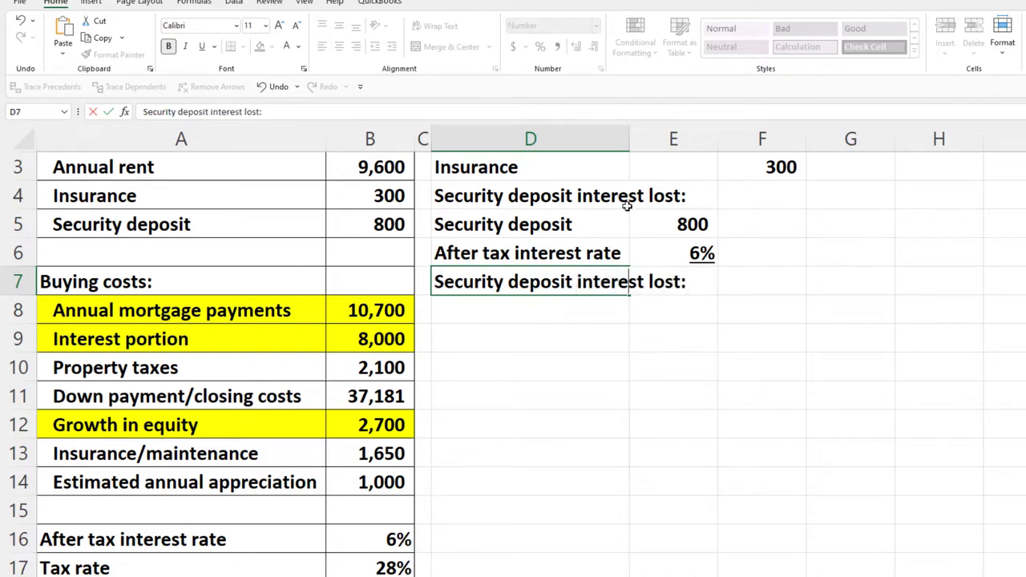
key("Right")
key("Right")
key("Right")
key("Right")
key("Right")
key("BackSpace")
key("Return")
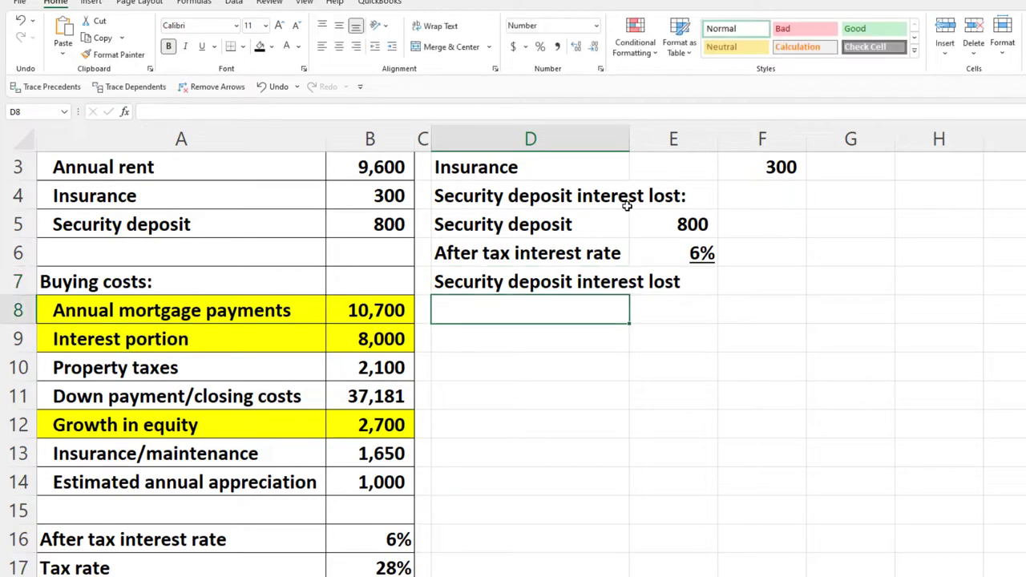
Indent the labels in D5:D7 by one level and the D7 label by one additional level
left_click_drag(575, 225, 568, 271)
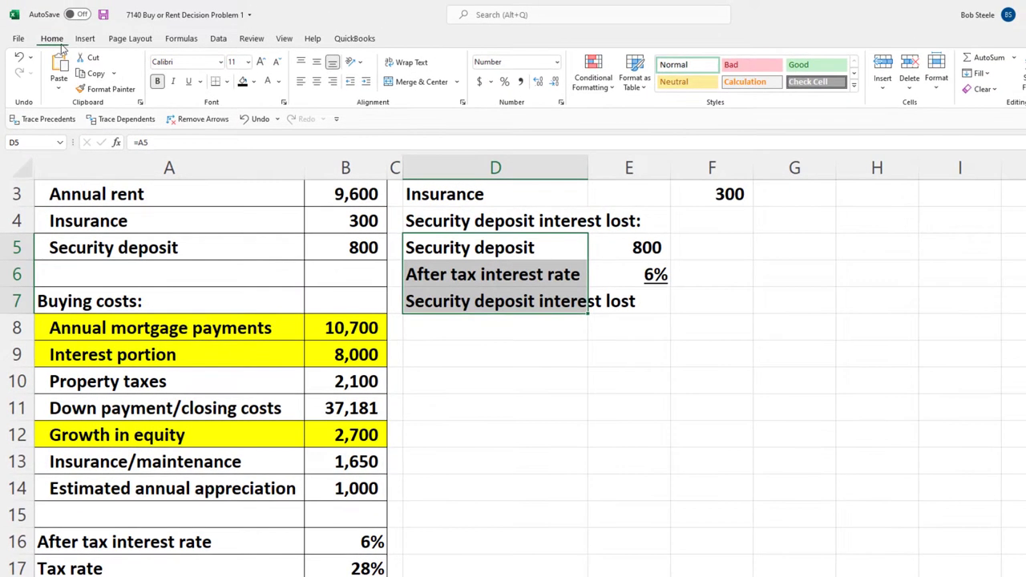
left_click(366, 82)
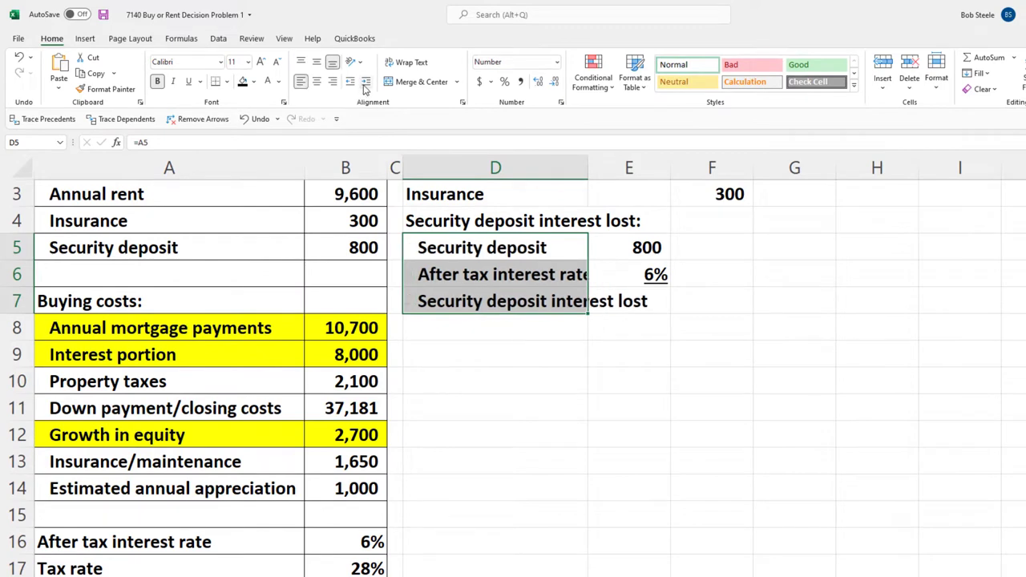
left_click(451, 303)
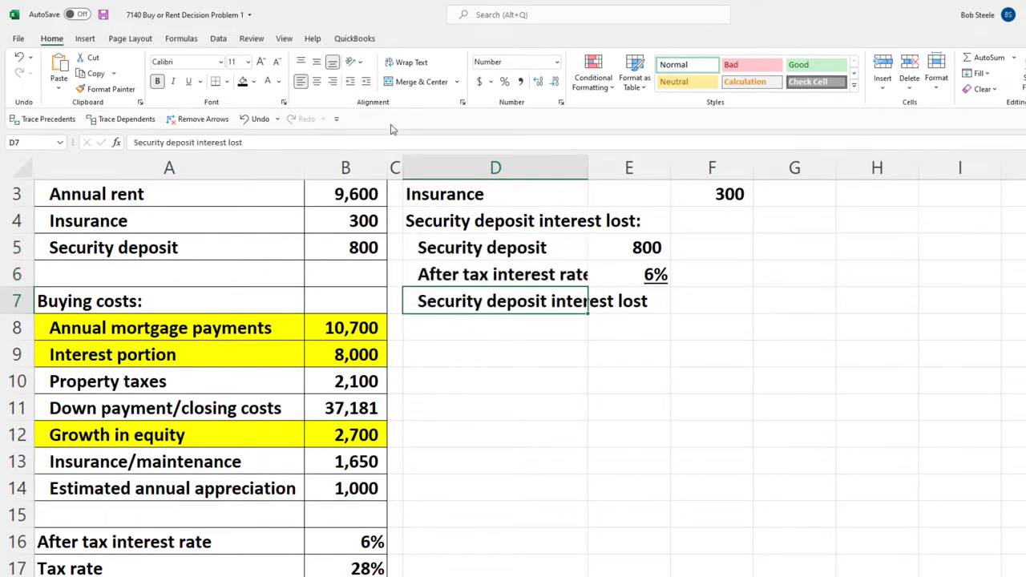
left_click(365, 81)
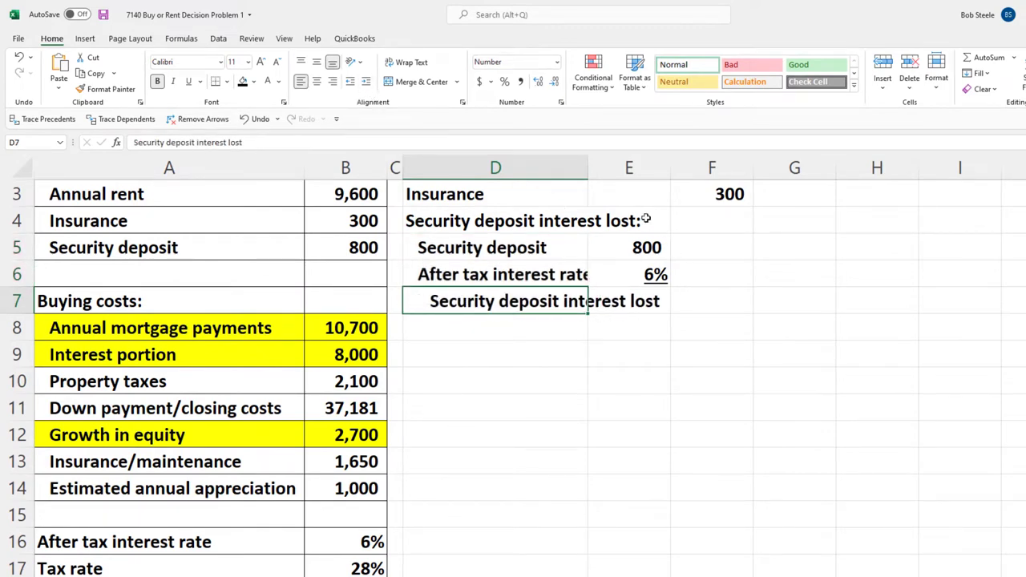
left_click_drag(519, 249, 518, 277)
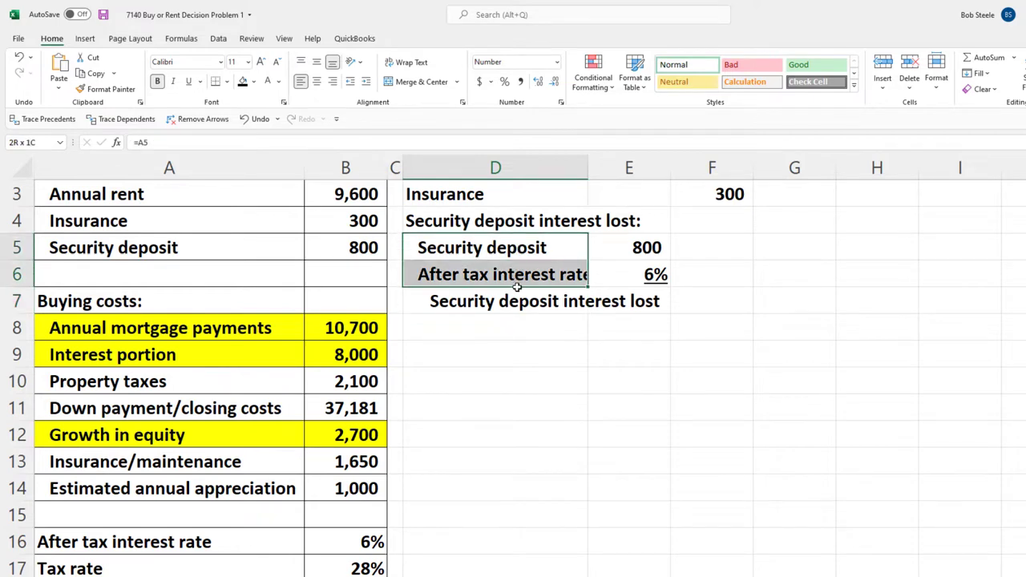
left_click_drag(630, 230, 626, 290)
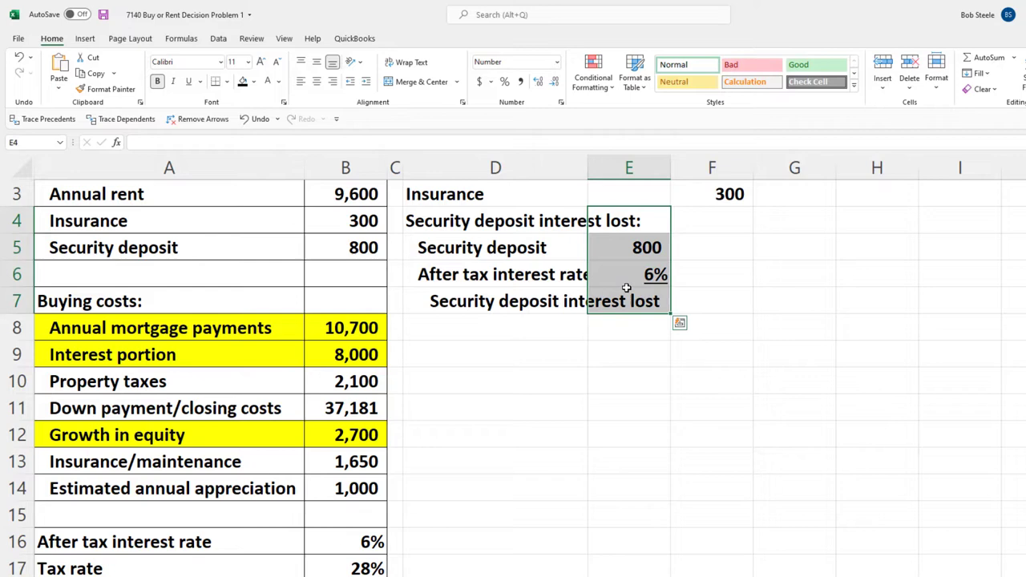
left_click(531, 303)
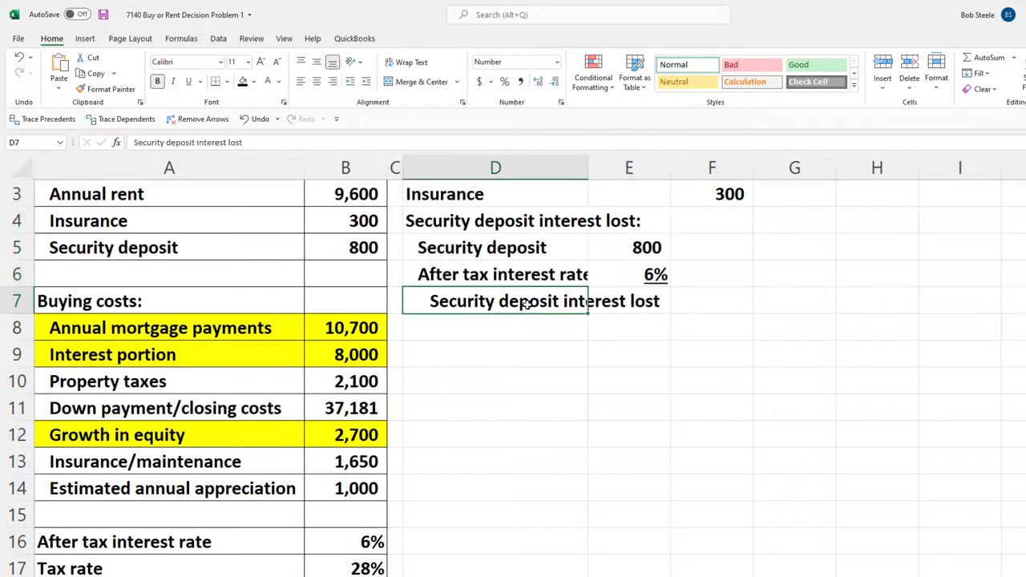
Calculate the security deposit interest lost in F7 with the formula =E5*E6 and underline the result
left_click(698, 297)
type("=")
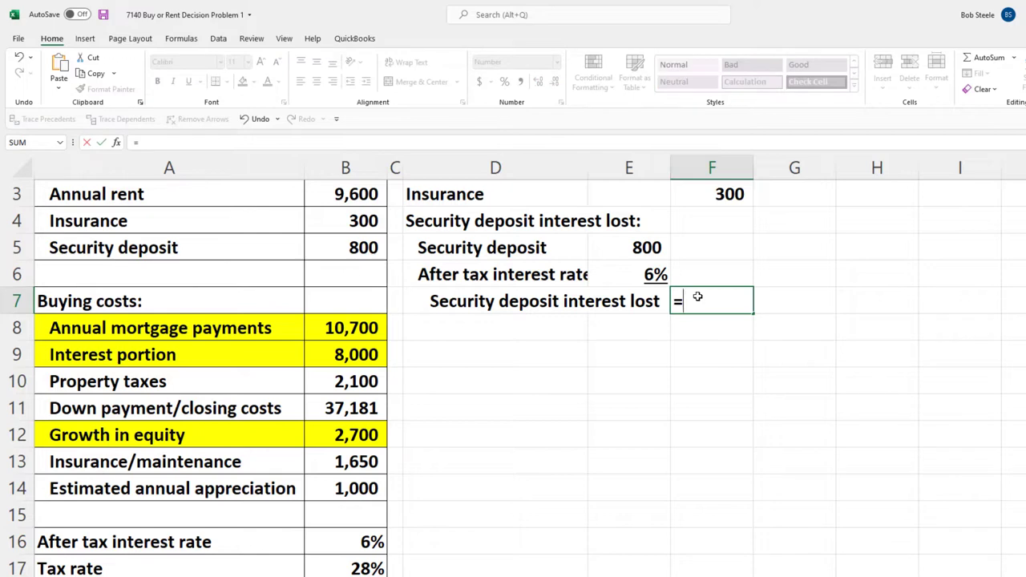
key("Left")
key("Up")
key("Up")
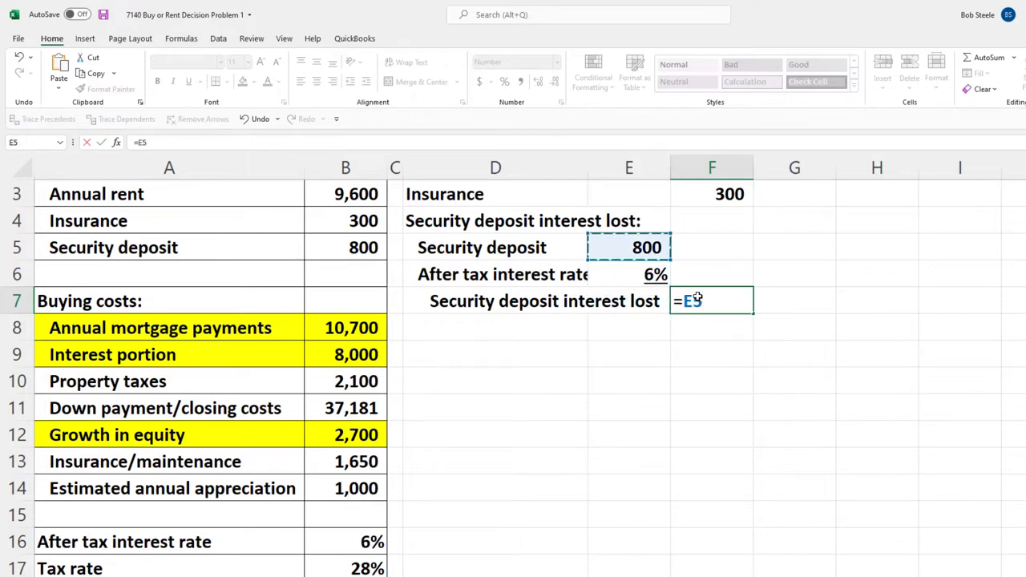
type("*")
key("Left")
key("Up")
key("Return")
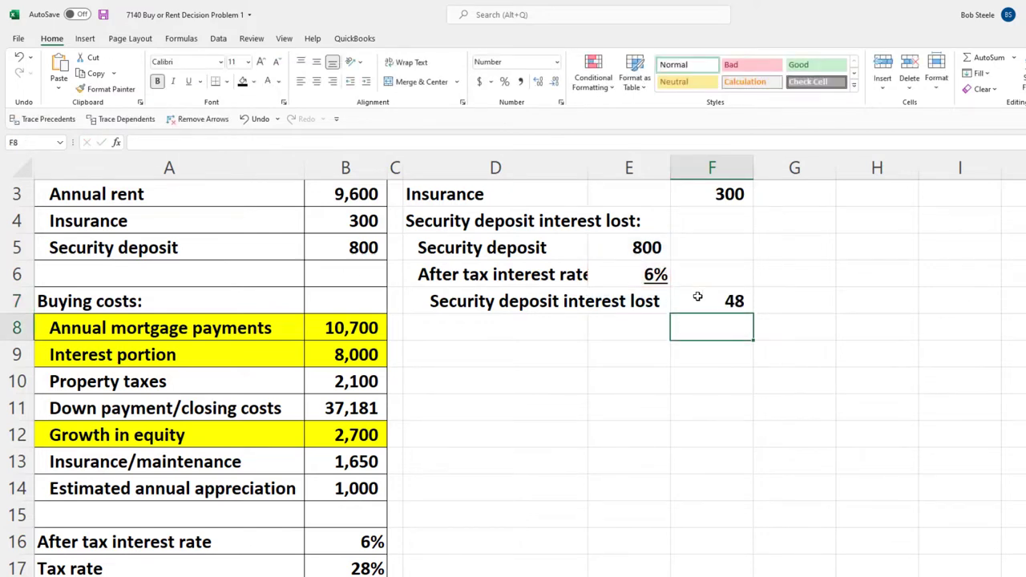
left_click(698, 297)
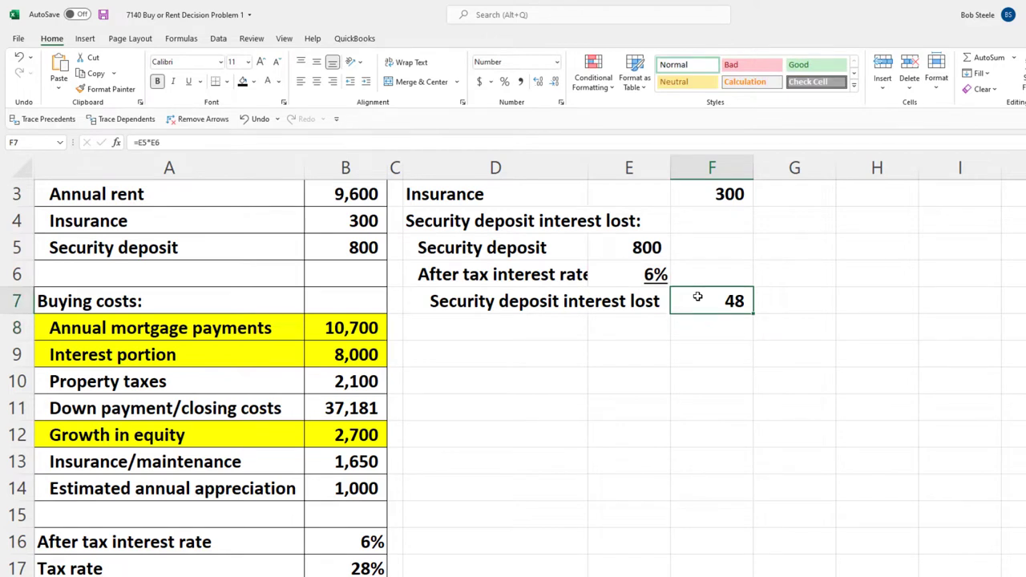
left_click(189, 81)
Enter the label "Total rental costs" in D8
key("Down")
key("Left")
key("Left")
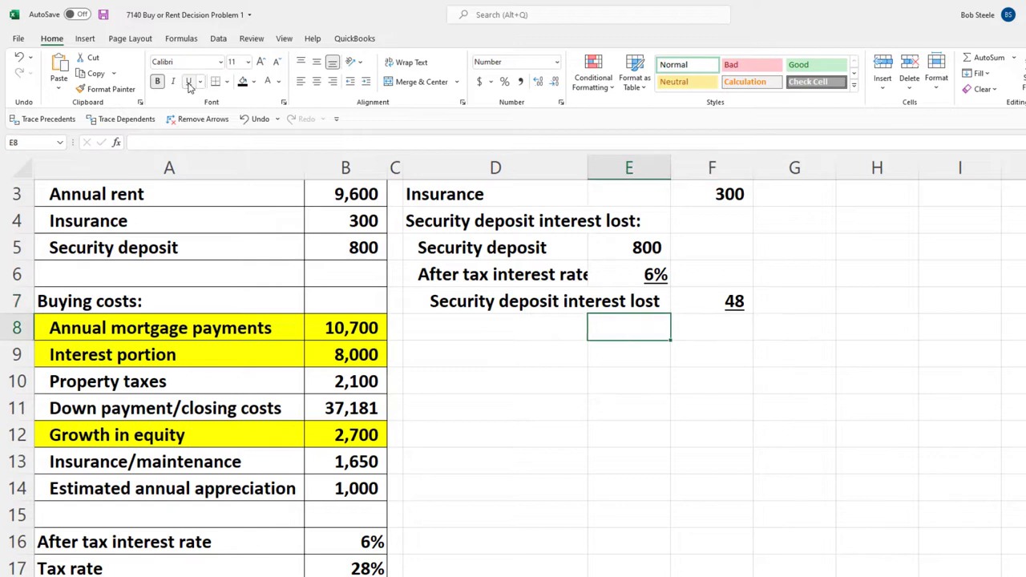
type("T")
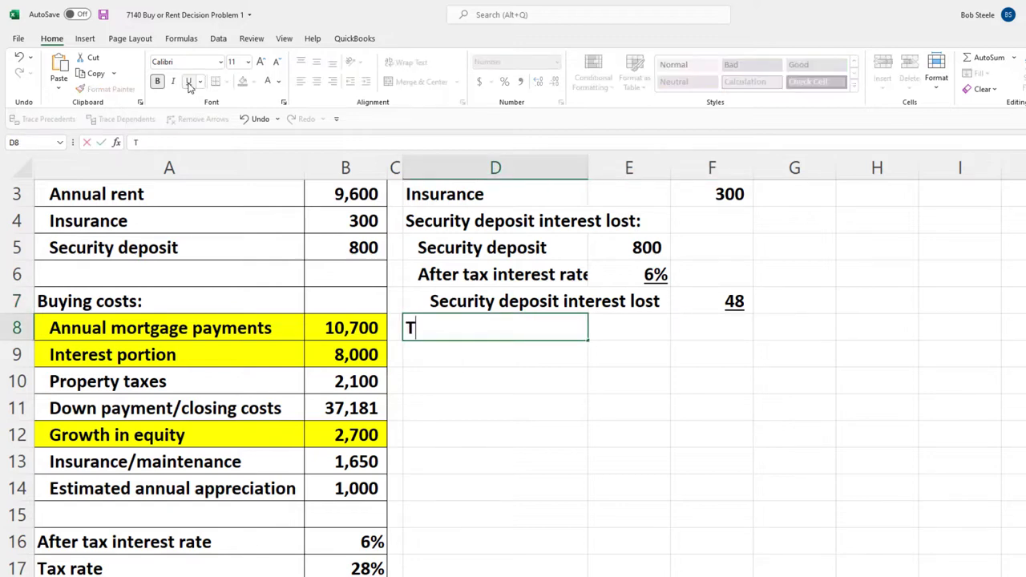
type("otal")
type(" rental cos")
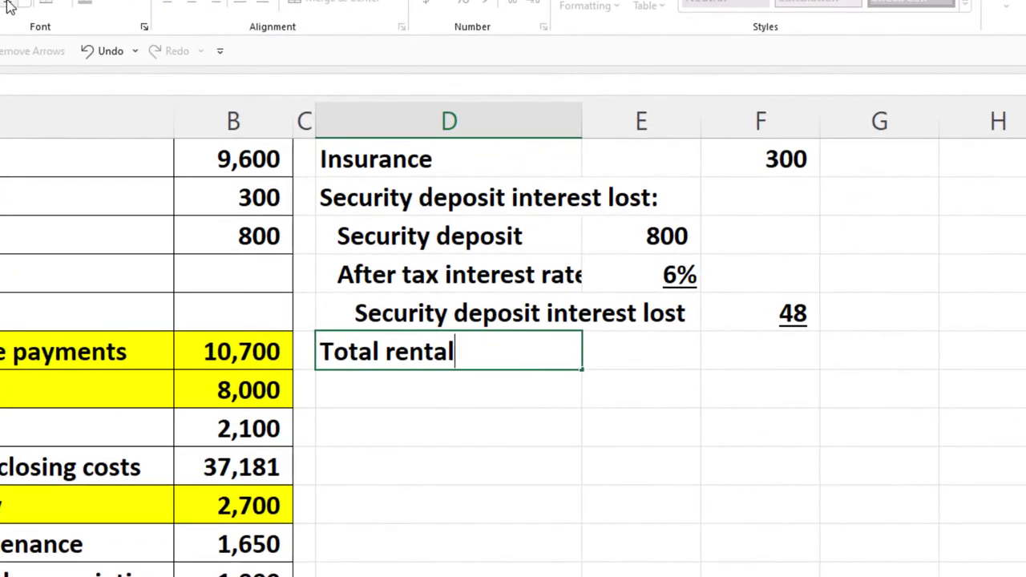
type("ts")
key("Tab")
Total the yearly rental costs in F8 with a SUM of F2:F7
key("Tab")
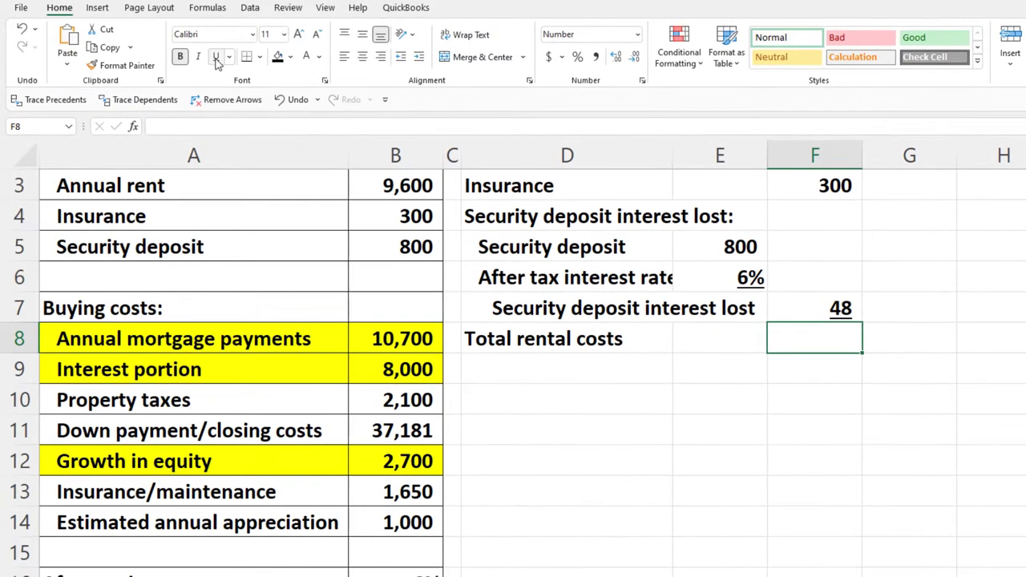
scroll(263, 174, "up", 1)
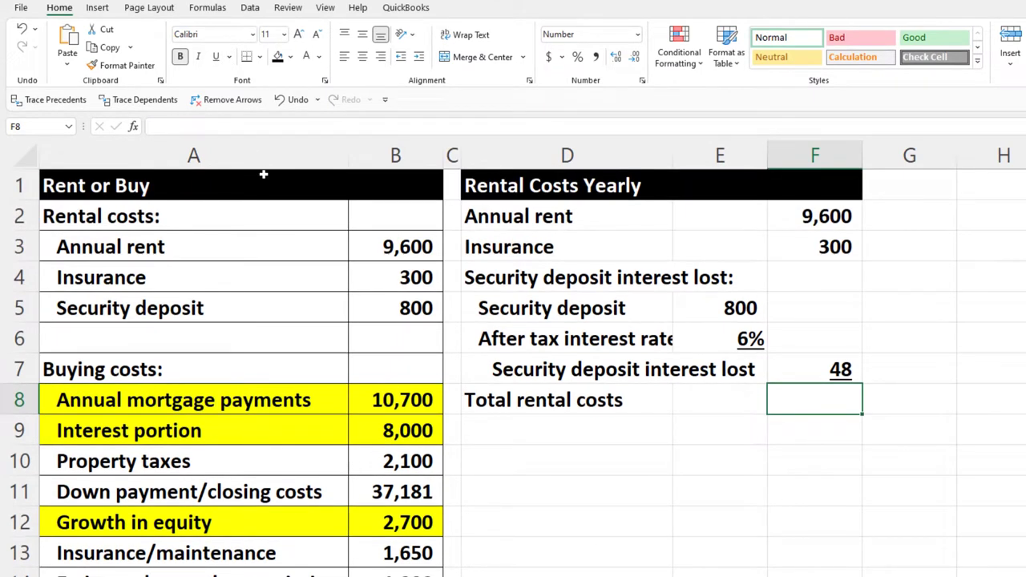
type("=sum(")
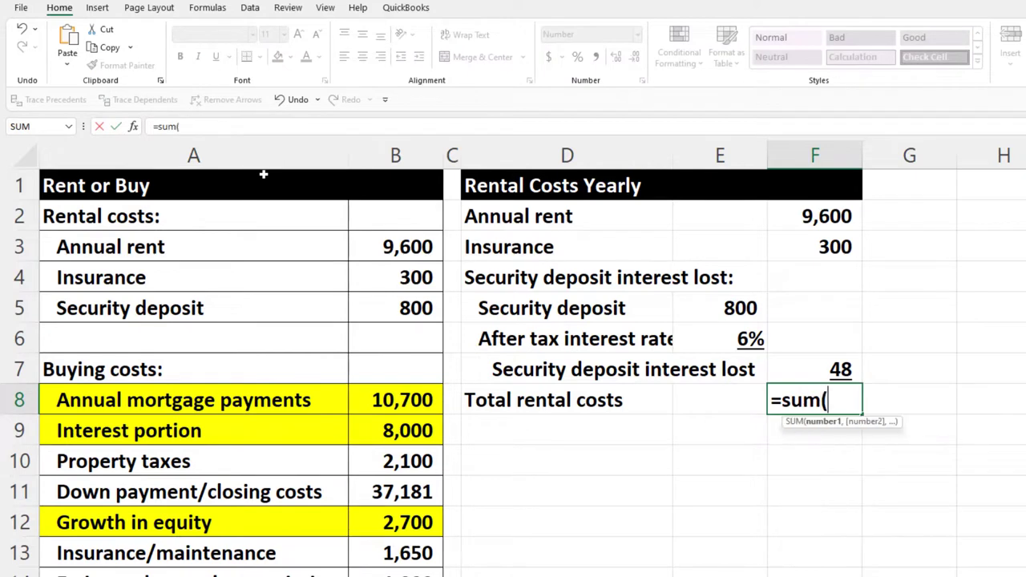
key("Up")
key("Up")
key("Up")
key("Up")
key("Up")
key("Up")
key("shift+Down")
key("shift+Down")
key("shift+Down")
key("shift+Down")
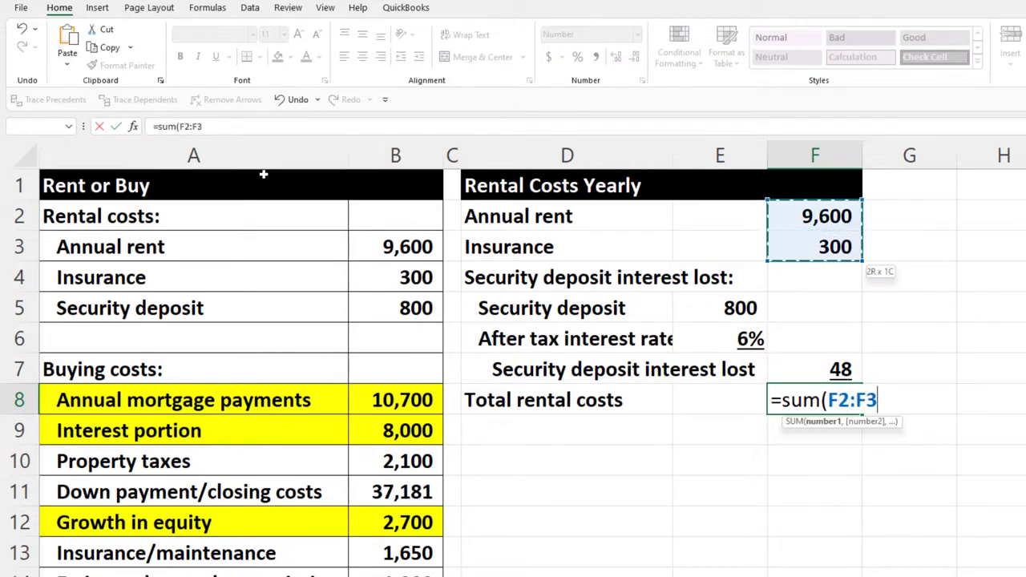
key("shift+Down")
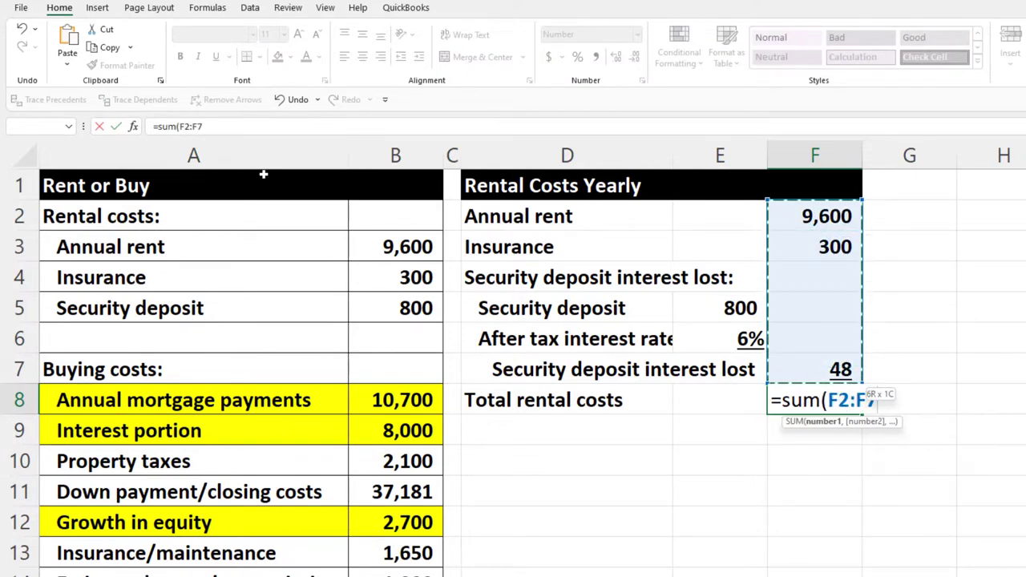
key("Return")
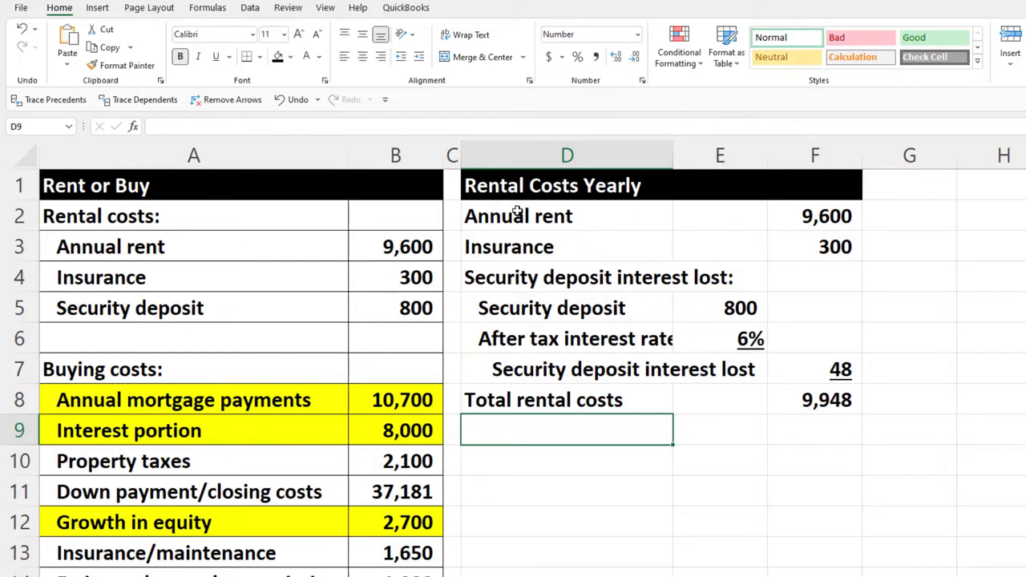
Fill the rental costs range D2:F8 with the recent light blue color and apply all borders
left_click_drag(521, 215, 786, 391)
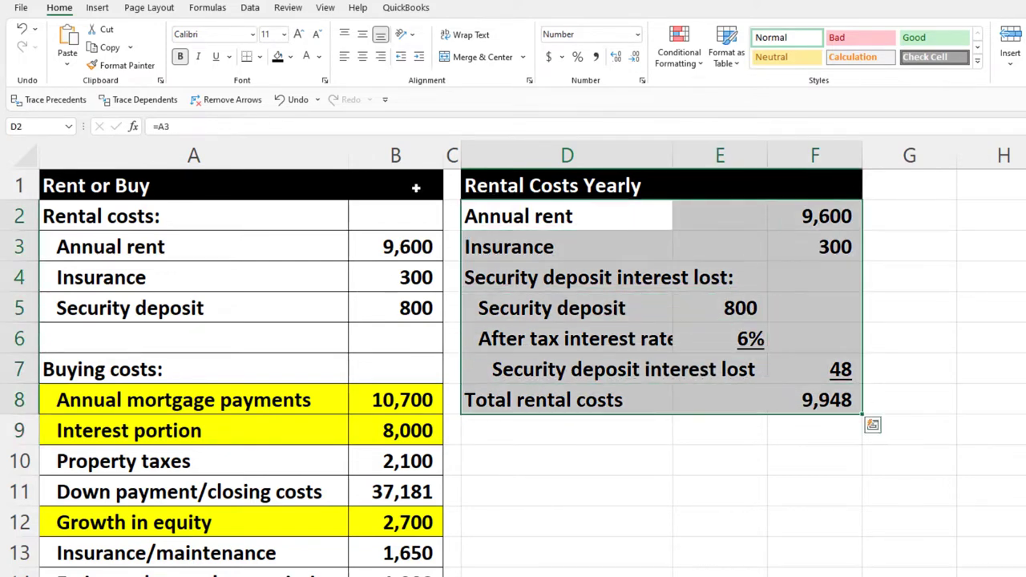
left_click(292, 57)
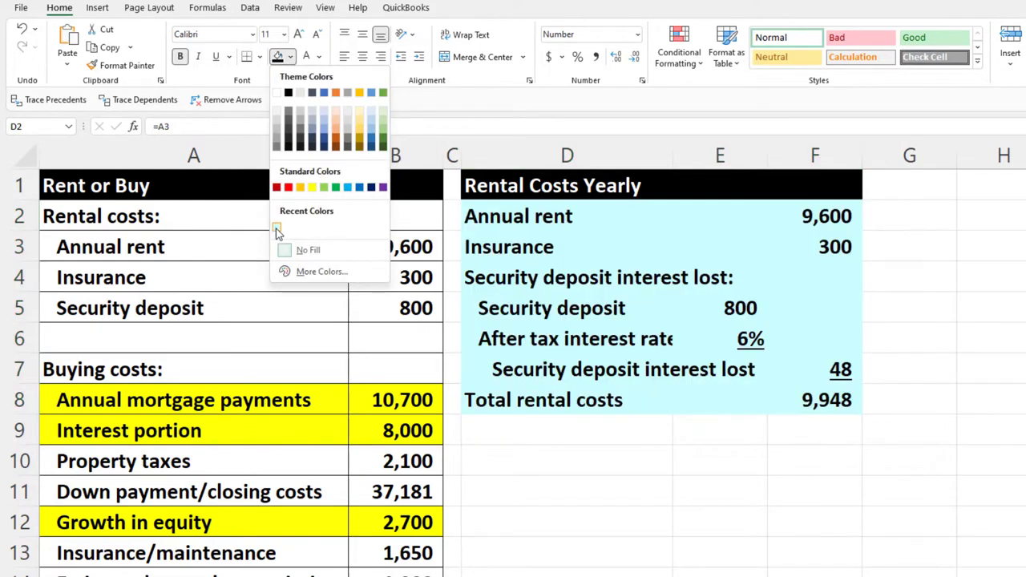
left_click(279, 226)
left_click(262, 58)
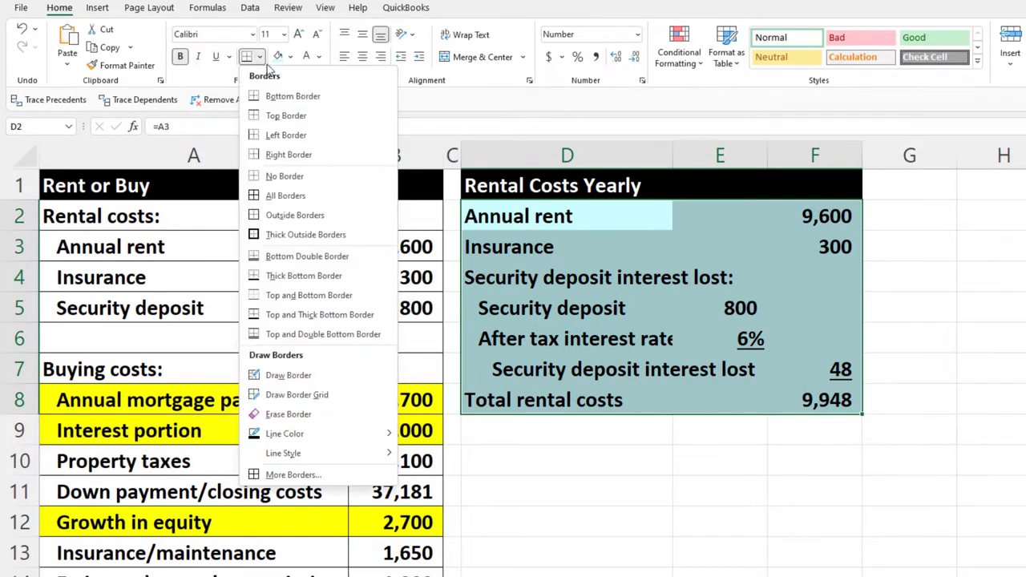
left_click(276, 196)
left_click(703, 486)
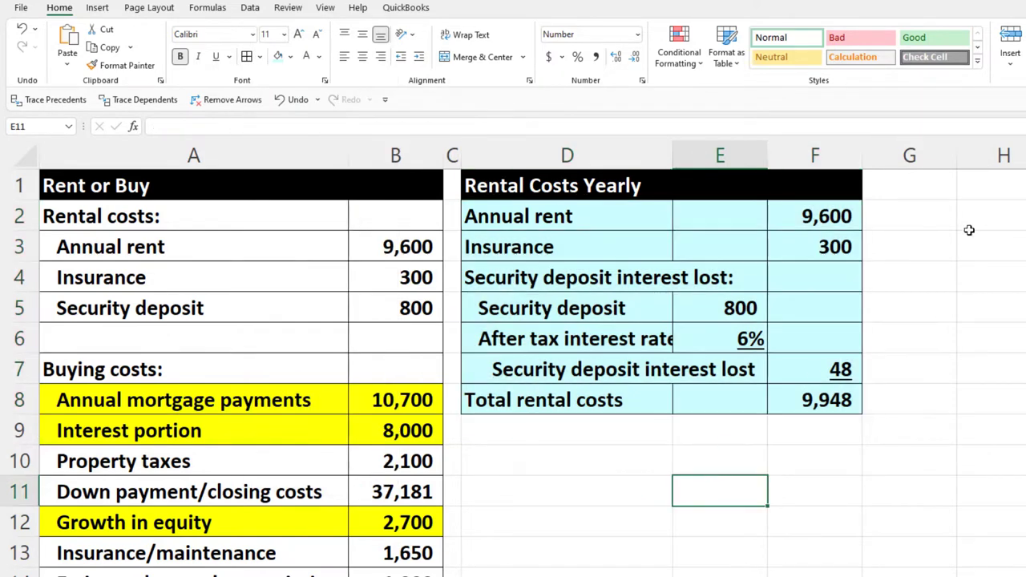
Narrow column G into a thin spacer column matching the width and formatting of column C
left_click_drag(957, 155, 896, 157)
left_click(453, 155)
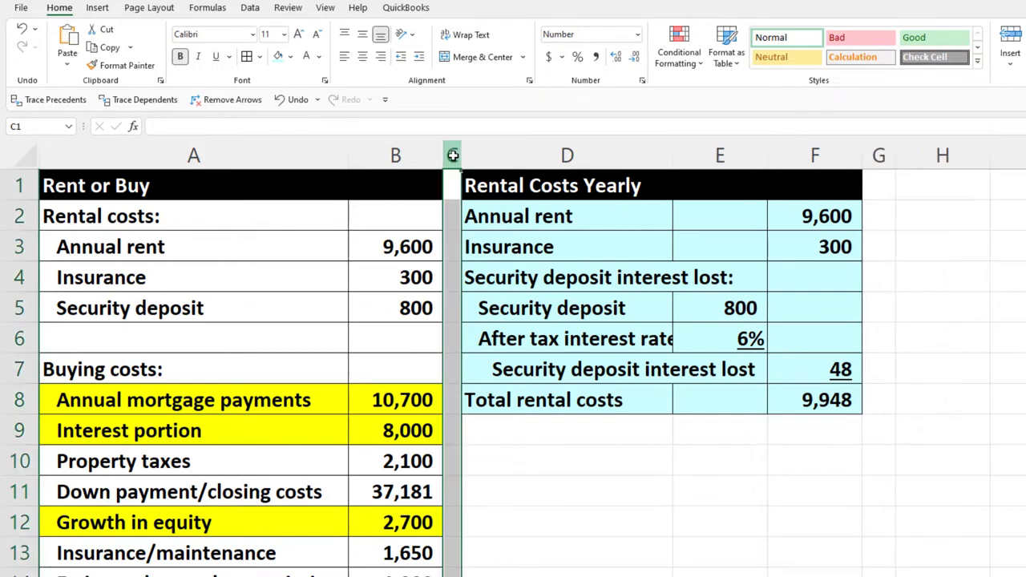
left_click(122, 65)
left_click(880, 155)
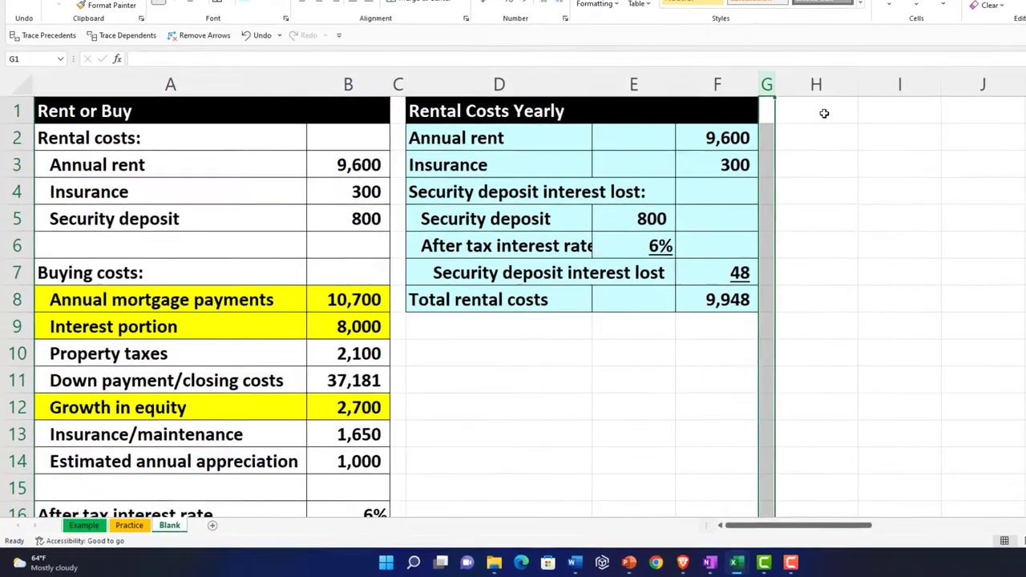
Enter the heading "Cost to Buy Yearly Home Cost" in H1 and widen column H
left_click(720, 171)
type("Cost to buy")
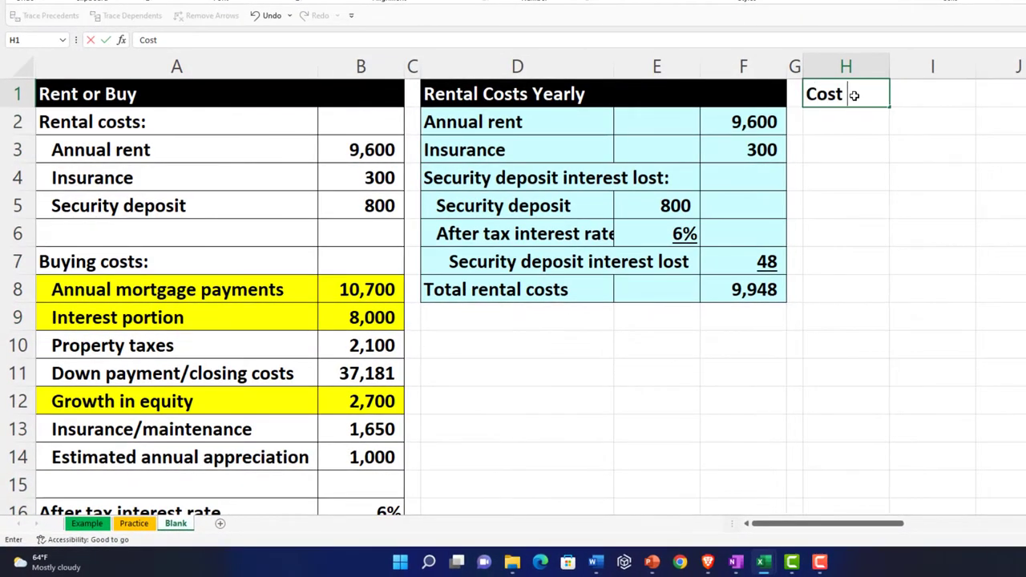
key("BackSpace")
key("BackSpace")
key("BackSpace")
key("BackSpace")
type("Buy")
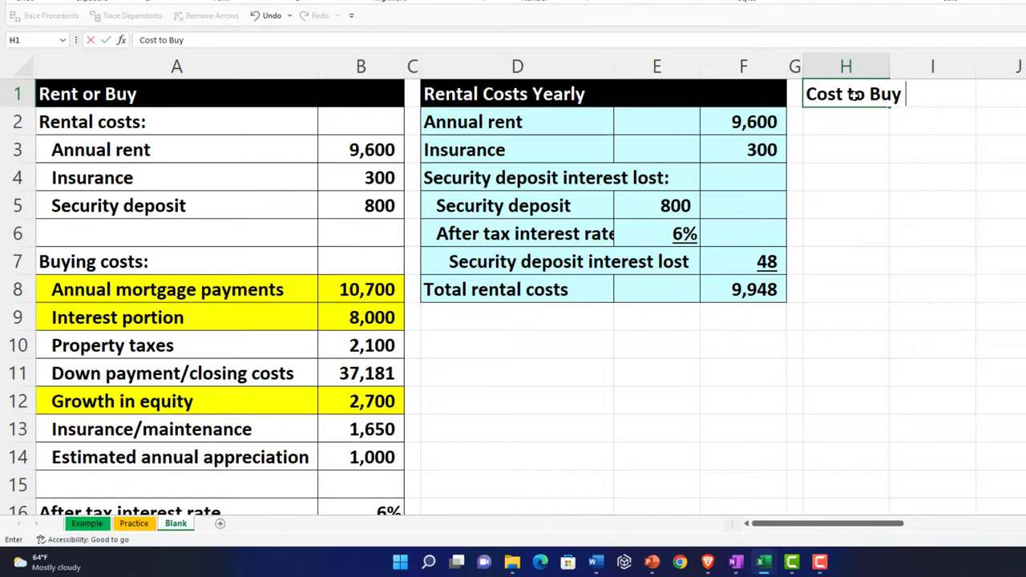
type(" YEarl")
key("BackSpace")
key("BackSpace")
key("BackSpace")
key("BackSpace")
type("earl")
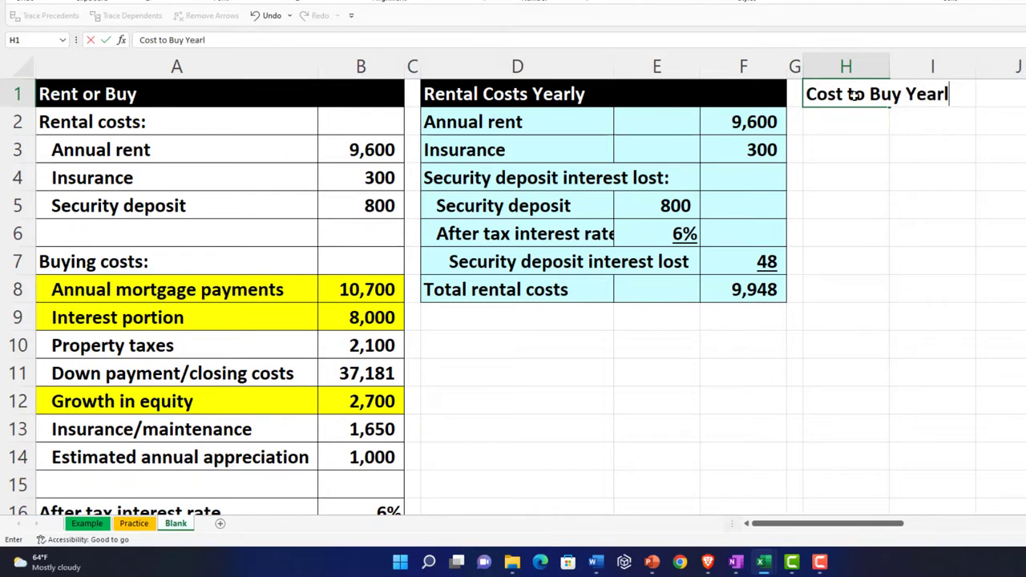
type("y Hom")
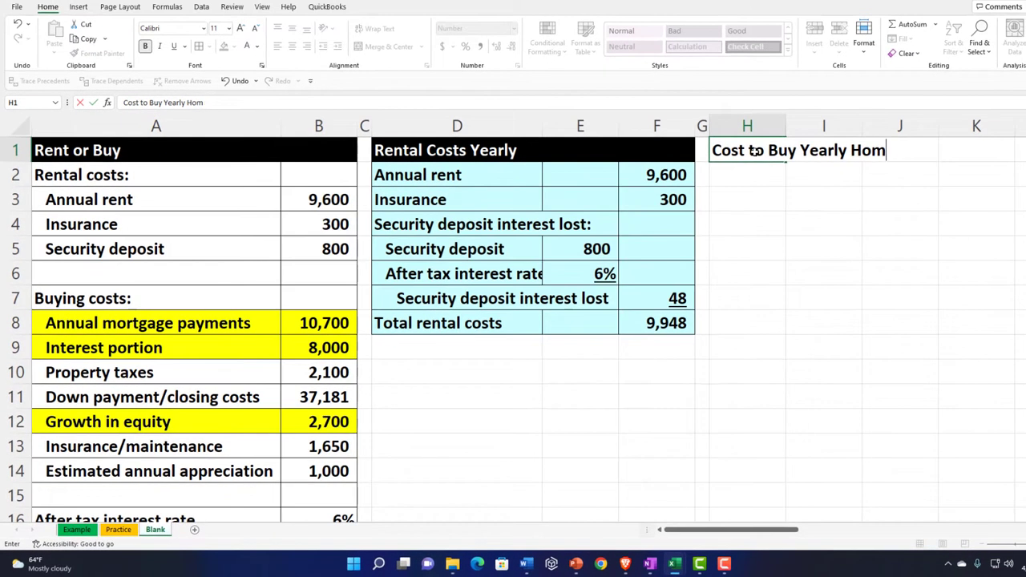
type("e Cost")
key("Return")
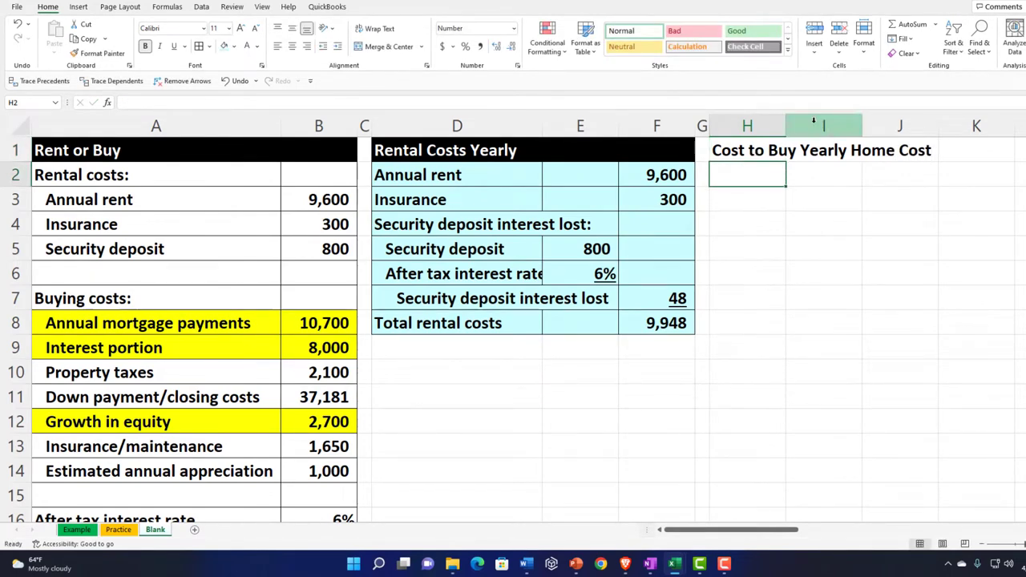
left_click_drag(786, 128, 912, 128)
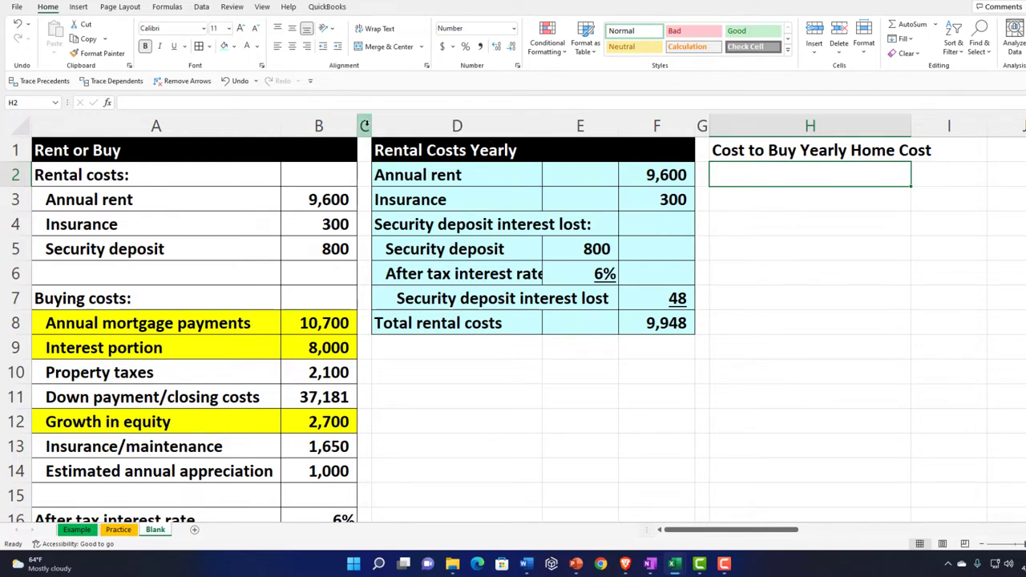
Hide columns C through F containing the rental costs calculation
left_click_drag(364, 125, 654, 129)
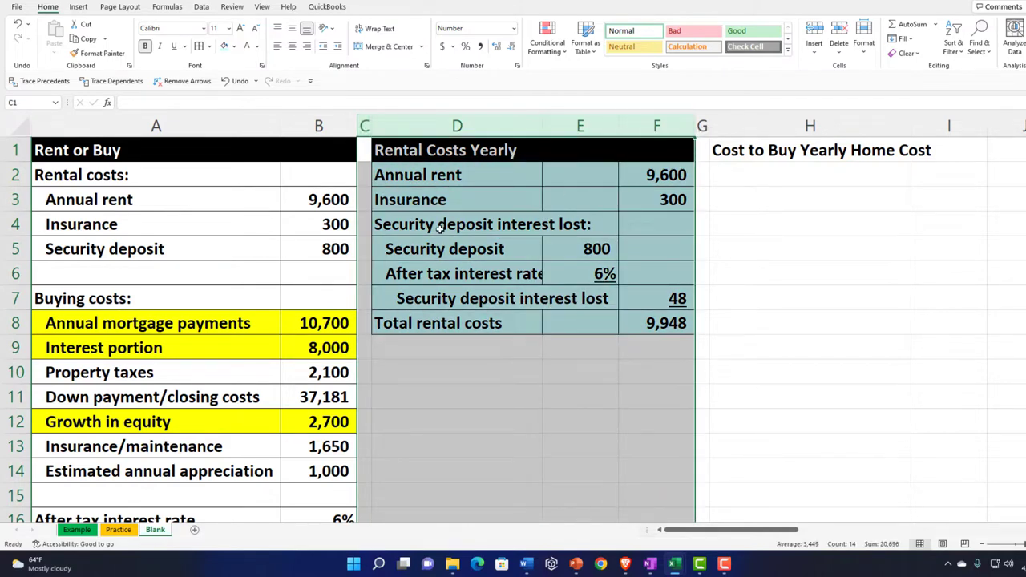
right_click(439, 228)
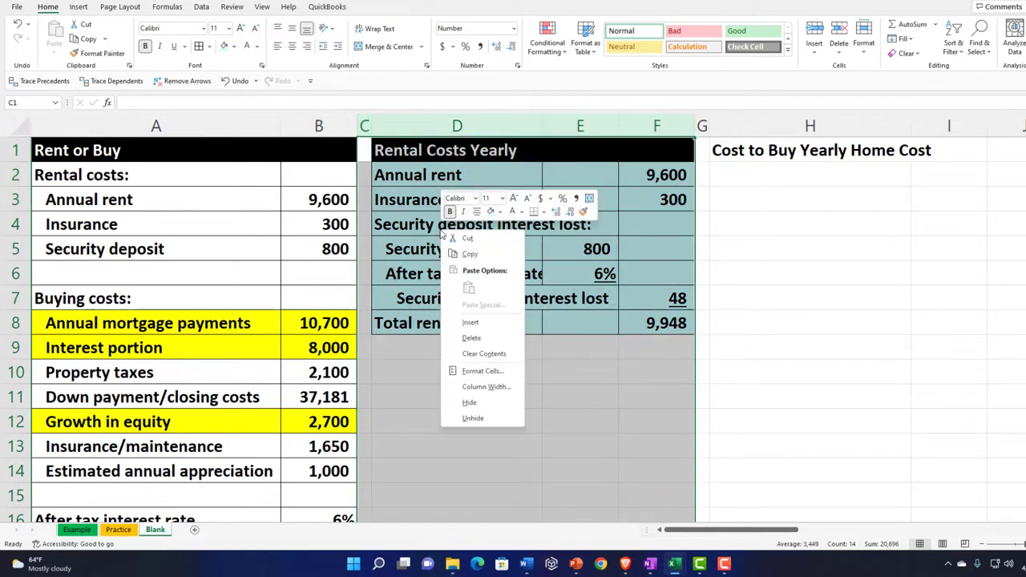
left_click(469, 403)
left_click(444, 295)
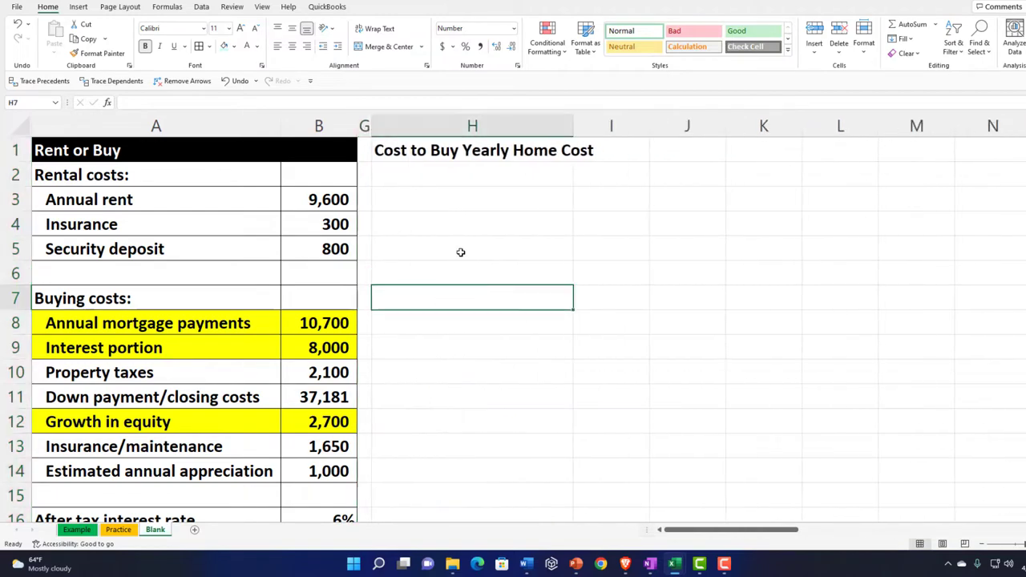
left_click(433, 171)
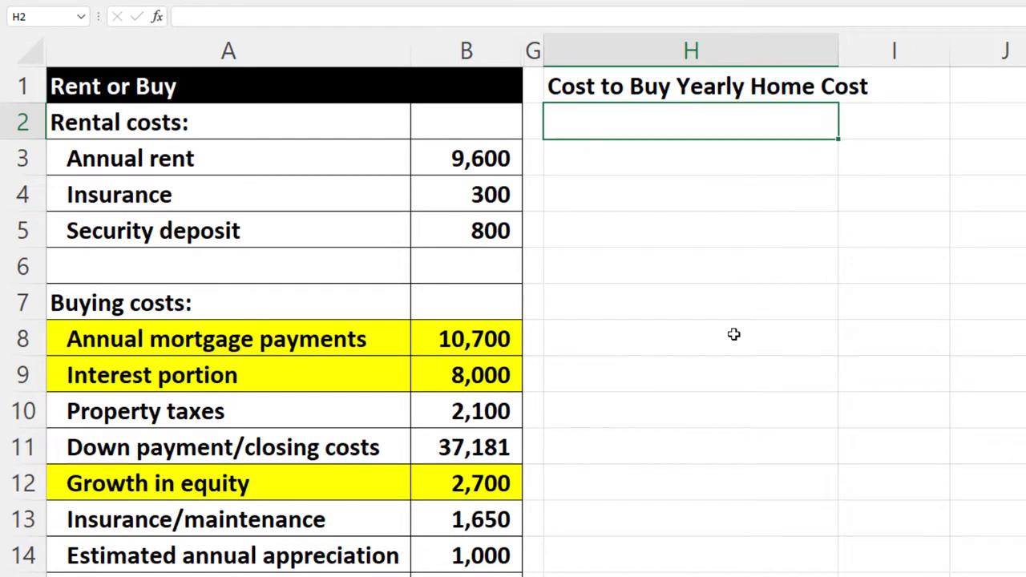
type("Annual ")
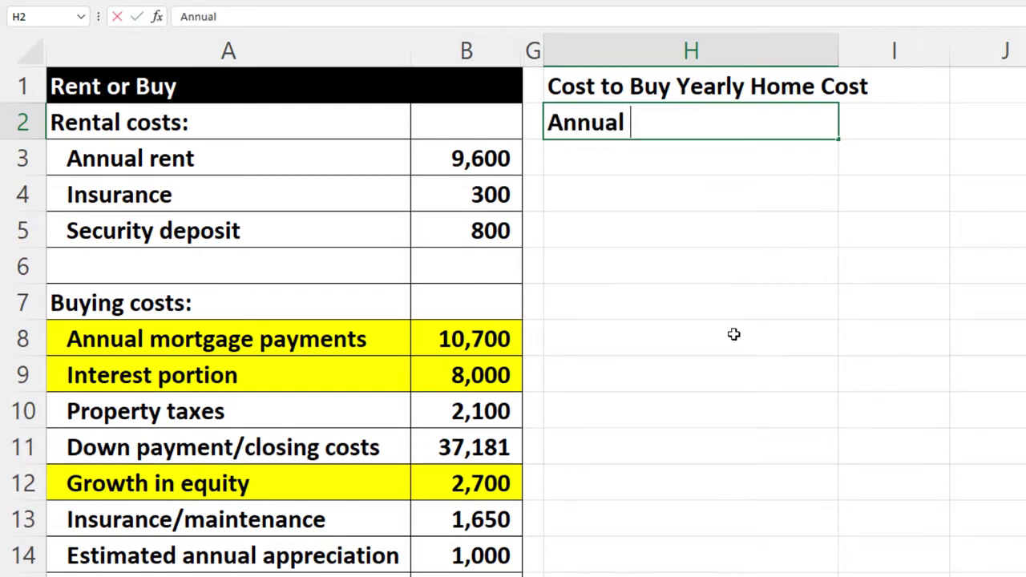
type("mortgage payment")
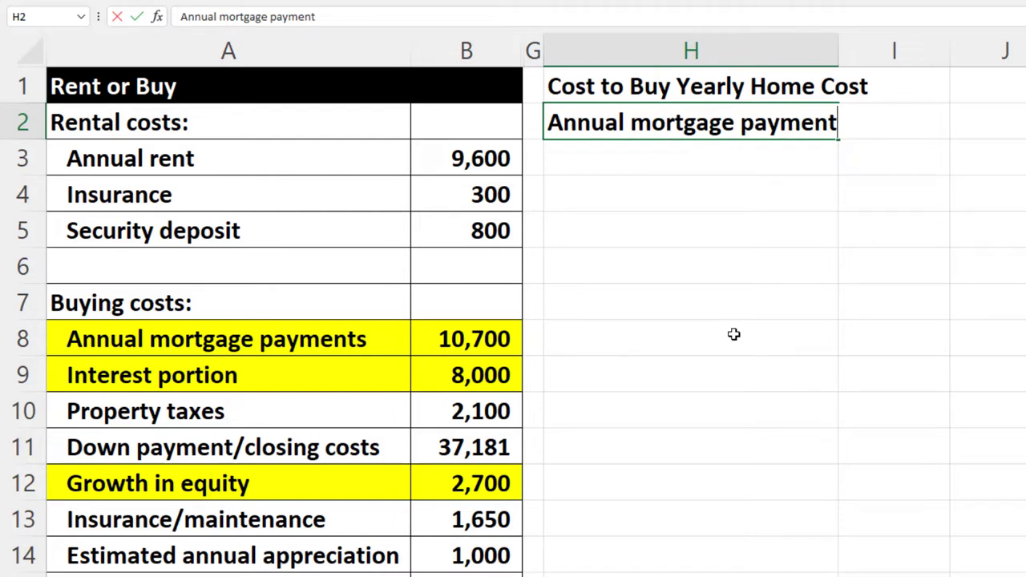
key("BackSpace")
key("BackSpace")
key("BackSpace")
key("BackSpace")
key("BackSpace")
key("BackSpace")
key("BackSpace")
key("BackSpace")
key("BackSpace")
key("BackSpace")
key("BackSpace")
key("BackSpace")
key("BackSpace")
key("BackSpace")
key("BackSpace")
key("BackSpace")
key("BackSpace")
key("BackSpace")
key("BackSpace")
key("BackSpace")
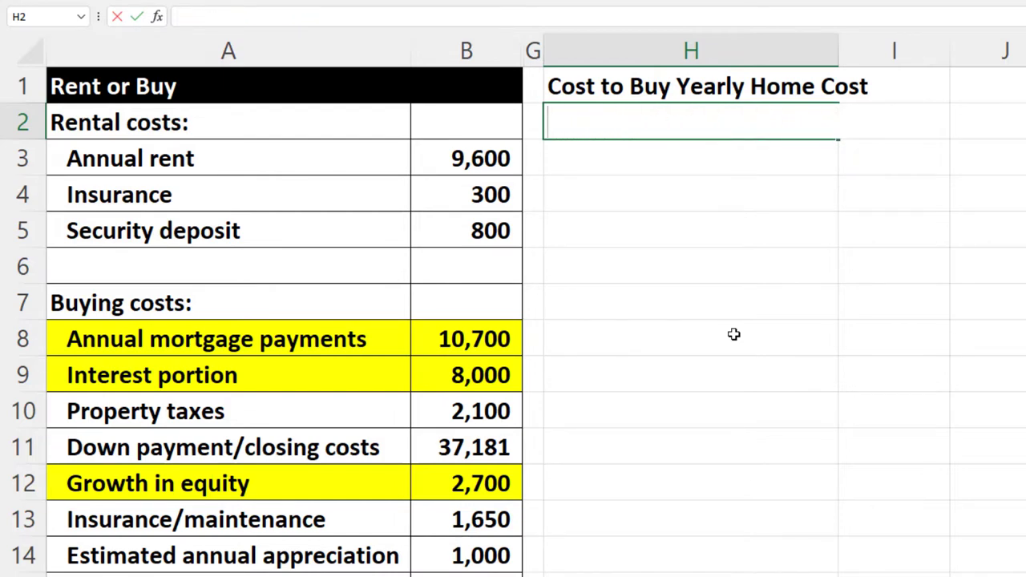
key("Return")
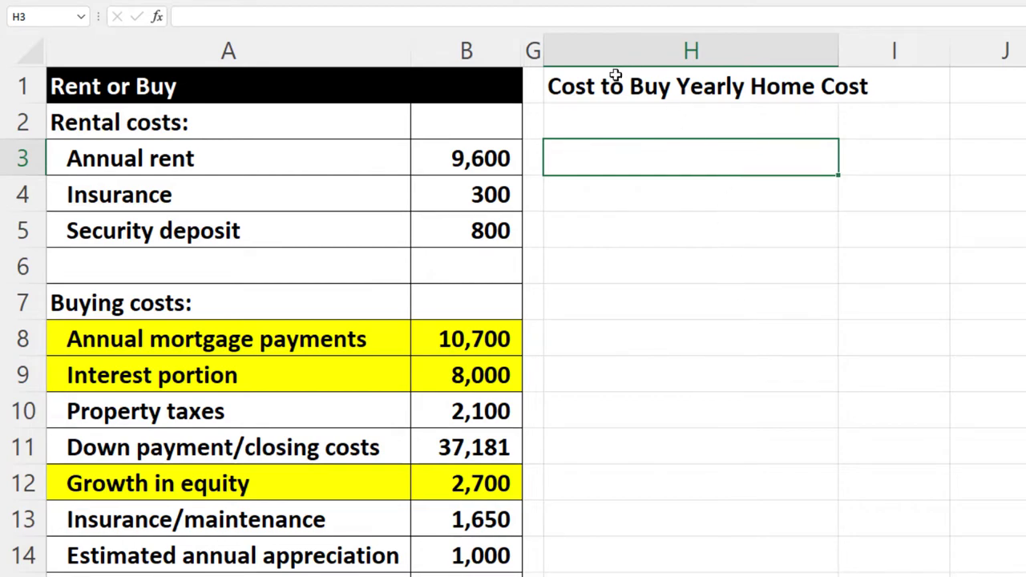
Format the heading range H1:J1 with a black fill and white font
left_click_drag(616, 76, 972, 83)
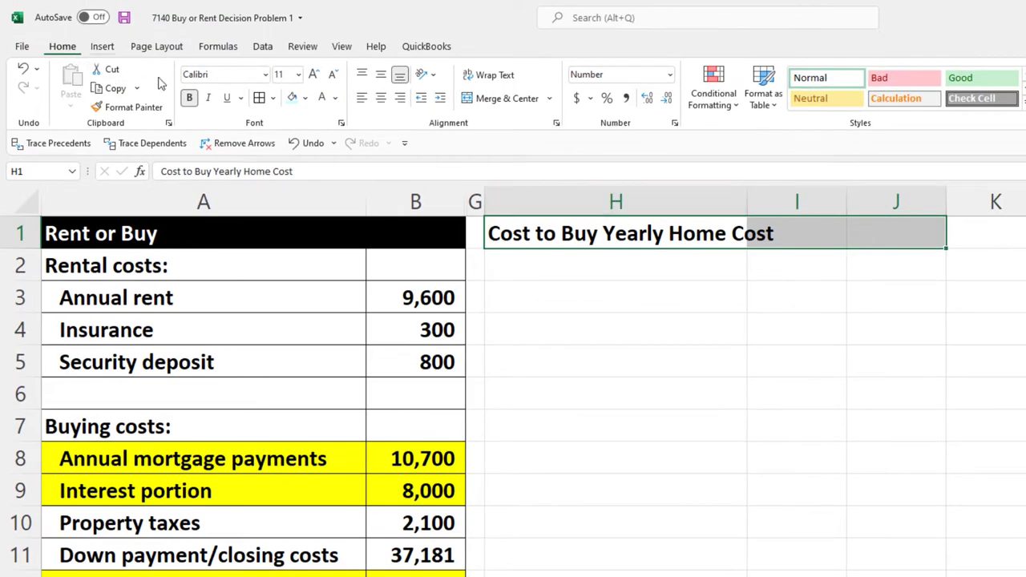
left_click(305, 100)
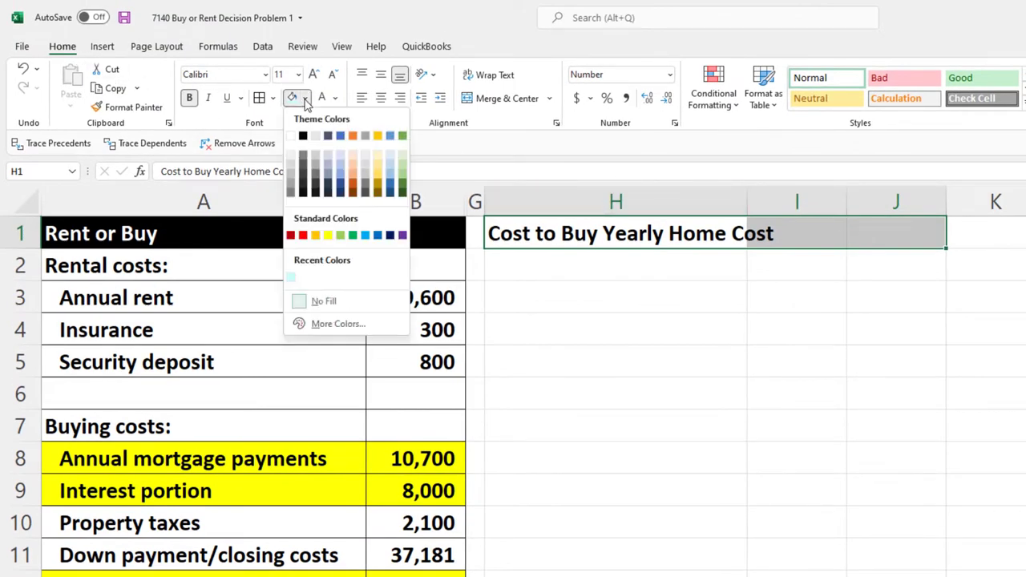
left_click(310, 136)
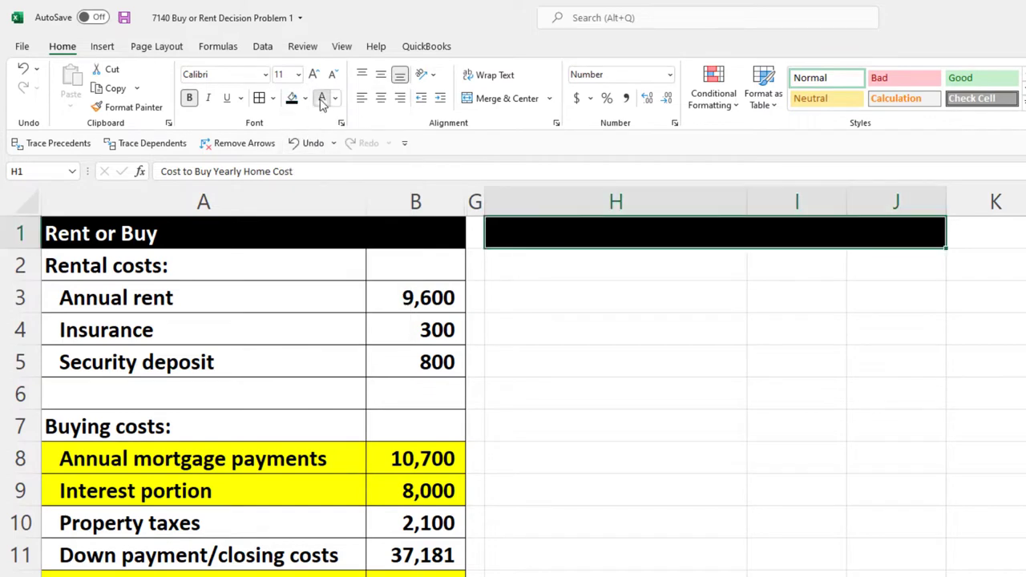
left_click(321, 98)
Enter the section label "Costs:" in H2
left_click(592, 260)
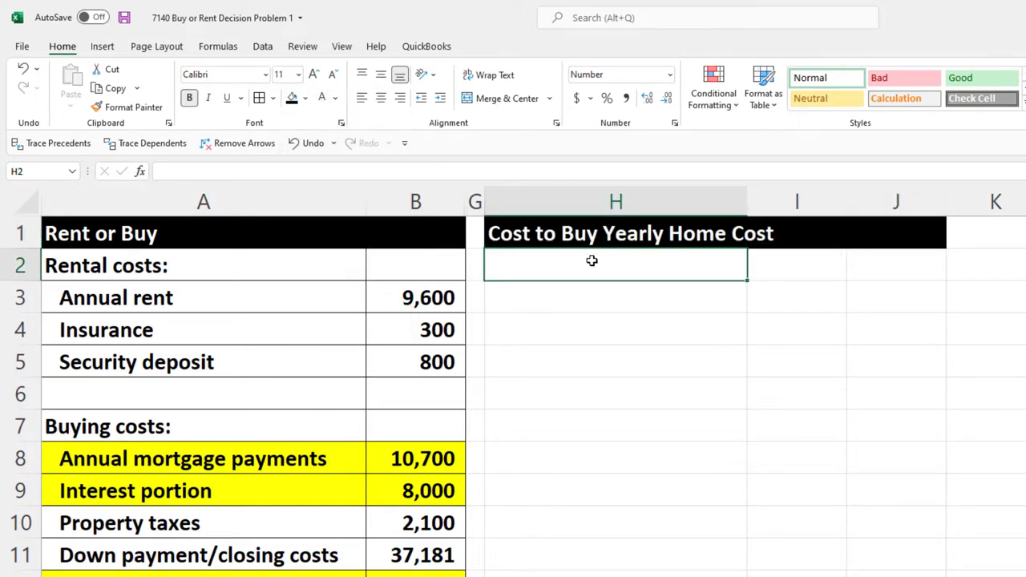
type("Costs")
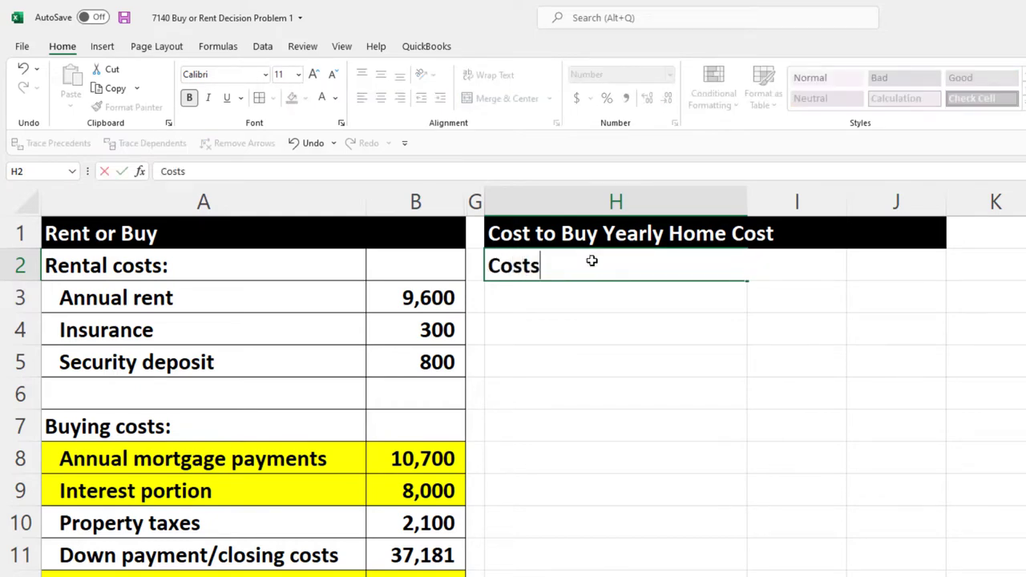
key("Return")
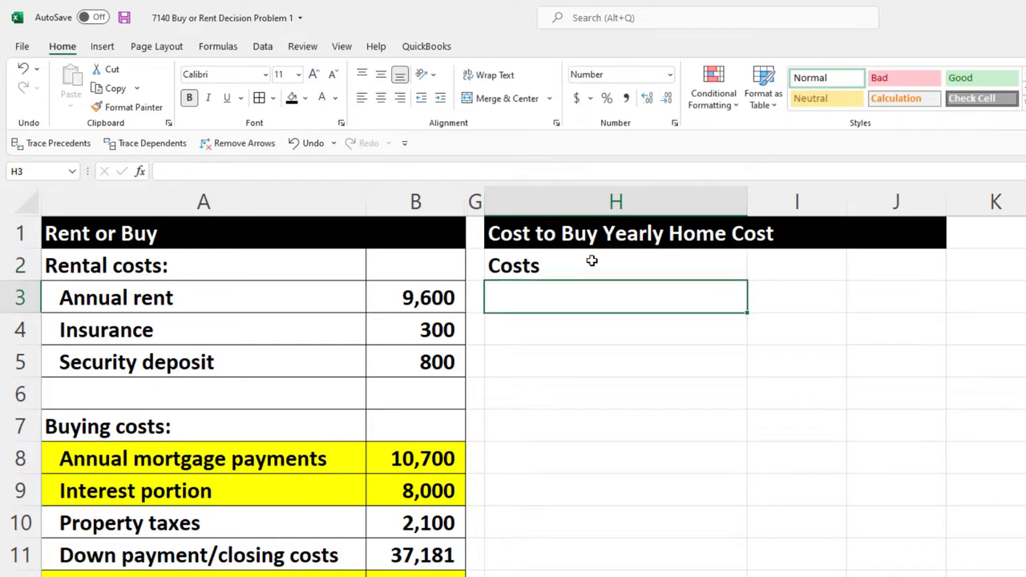
double_click(592, 261)
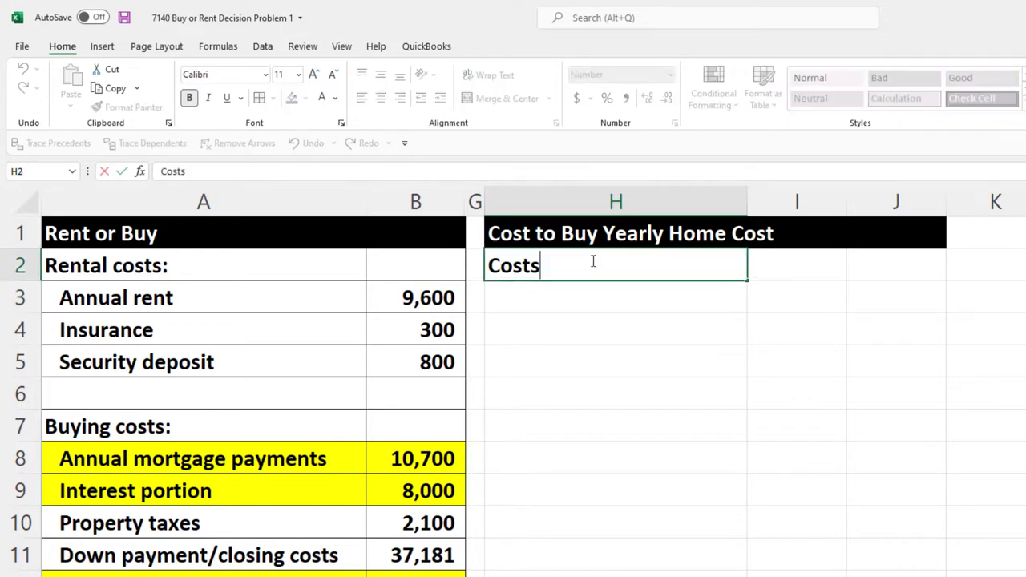
type(":")
key("Return")
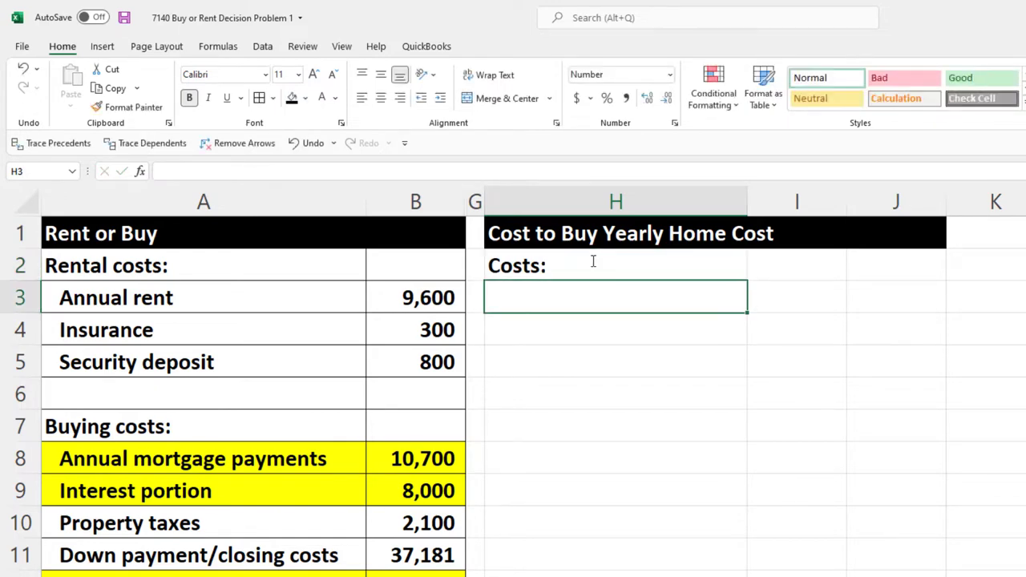
Link the annual mortgage payments label into H3 with the formula =A8
type("=")
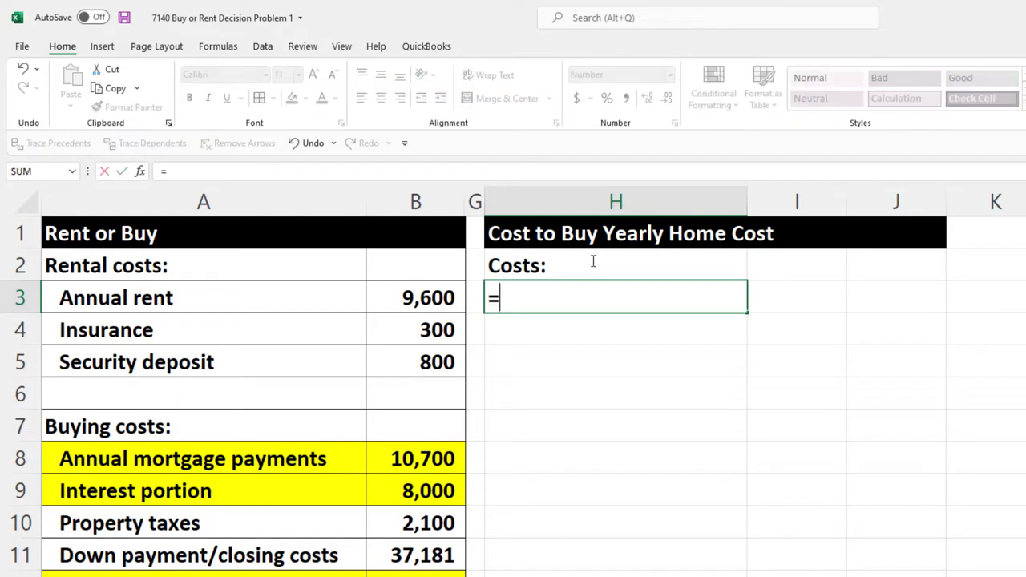
key("Left")
key("Left")
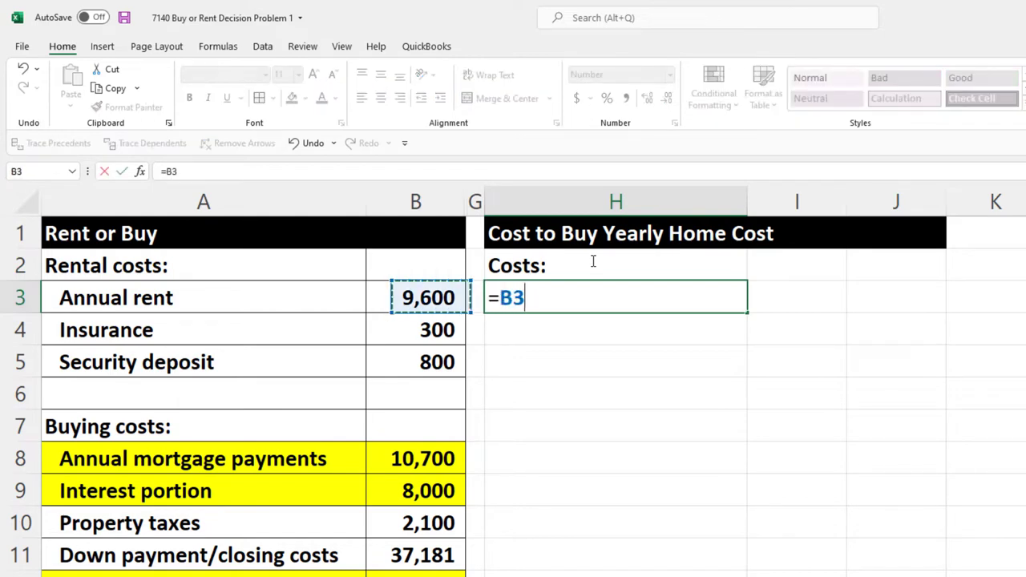
key("Left")
key("Down")
key("Down")
key("Down")
key("Down")
key("Down")
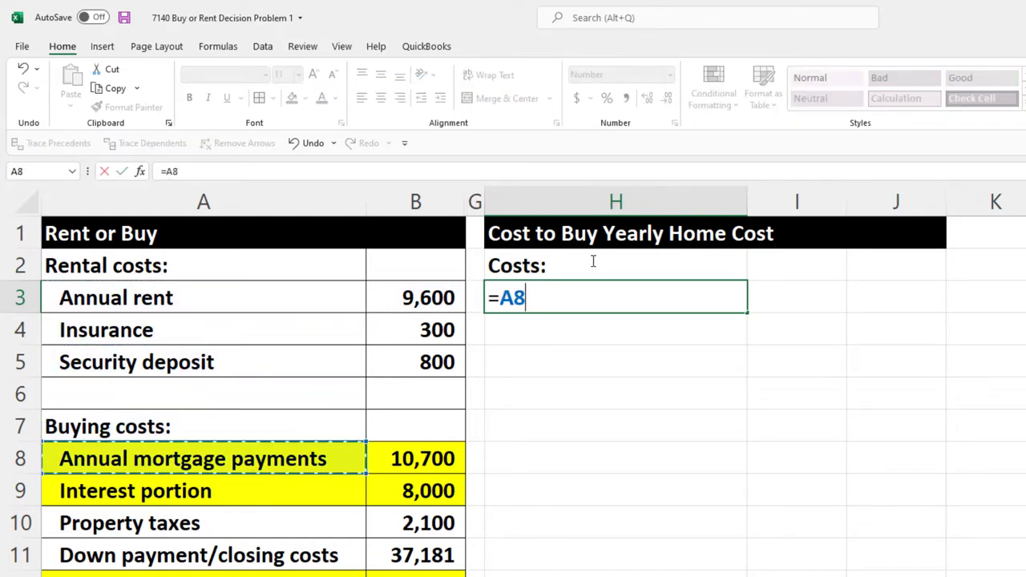
key("Tab")
Link the annual mortgage payments amount from B8 into J3 with the formula =B8
key("Tab")
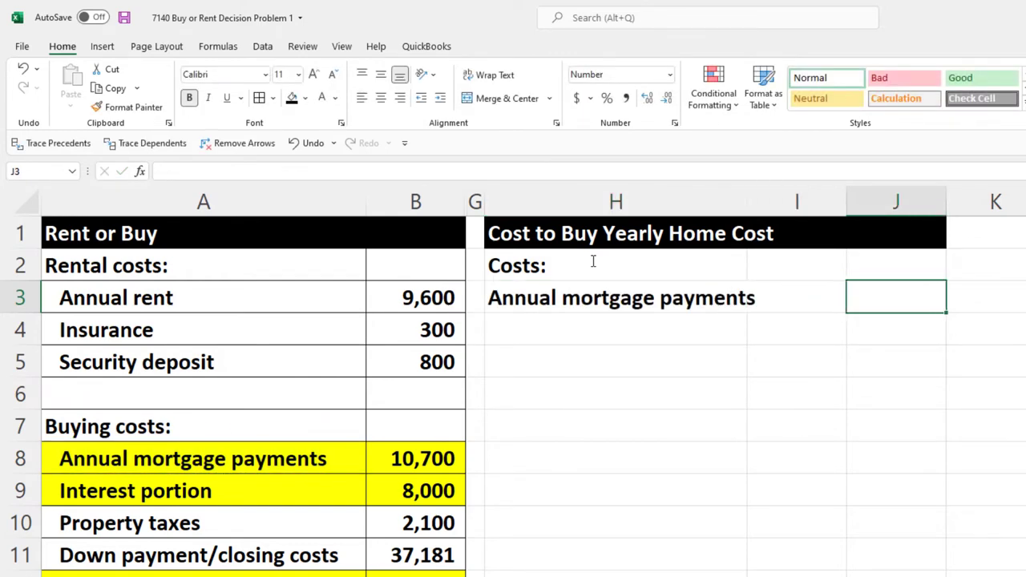
type("=")
key("Down")
key("Down")
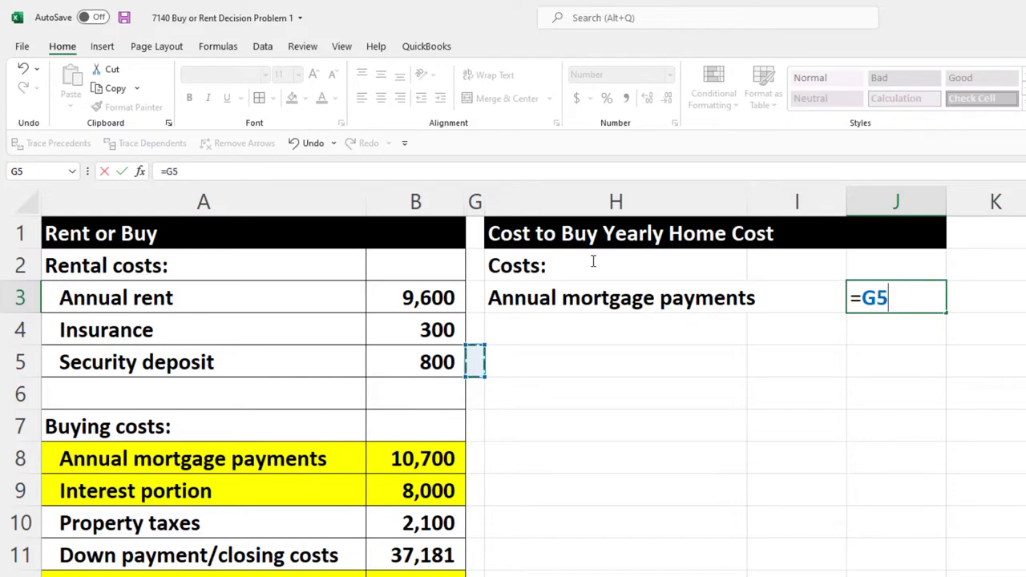
key("Down")
key("Down")
key("Down")
key("Left")
key("Return")
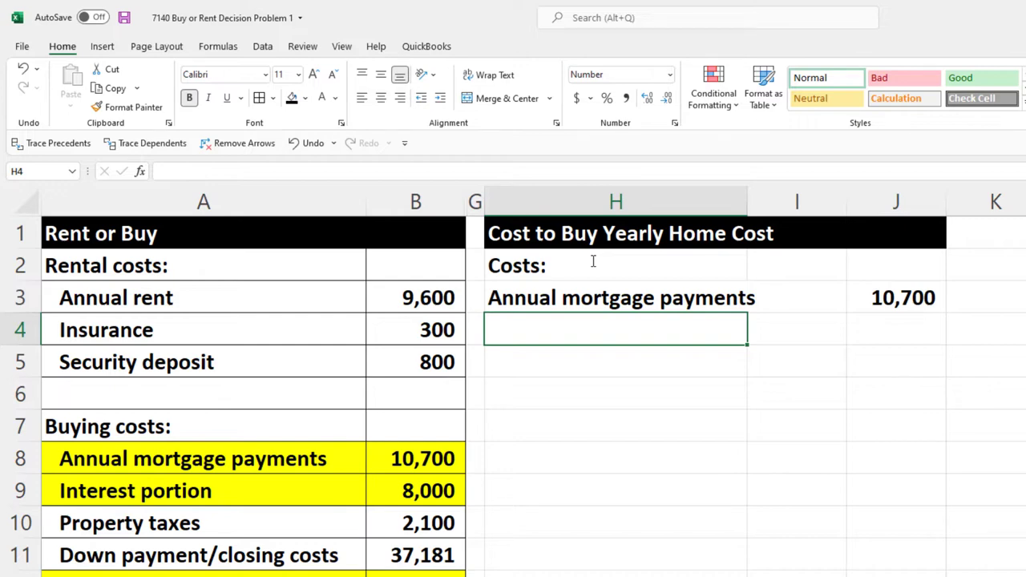
left_click(423, 453)
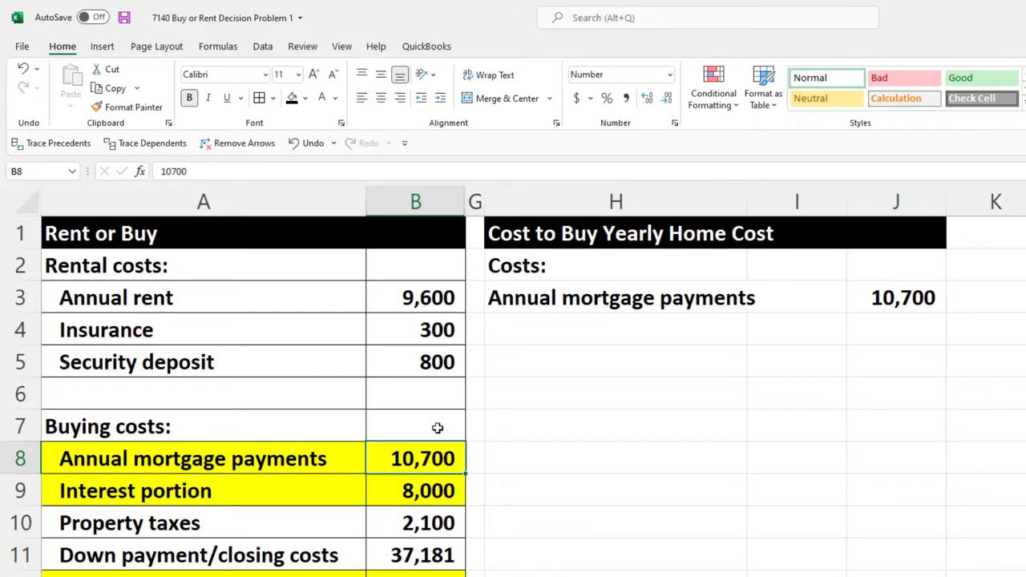
Link the property taxes label into H4 with the formula =A10
left_click(528, 334)
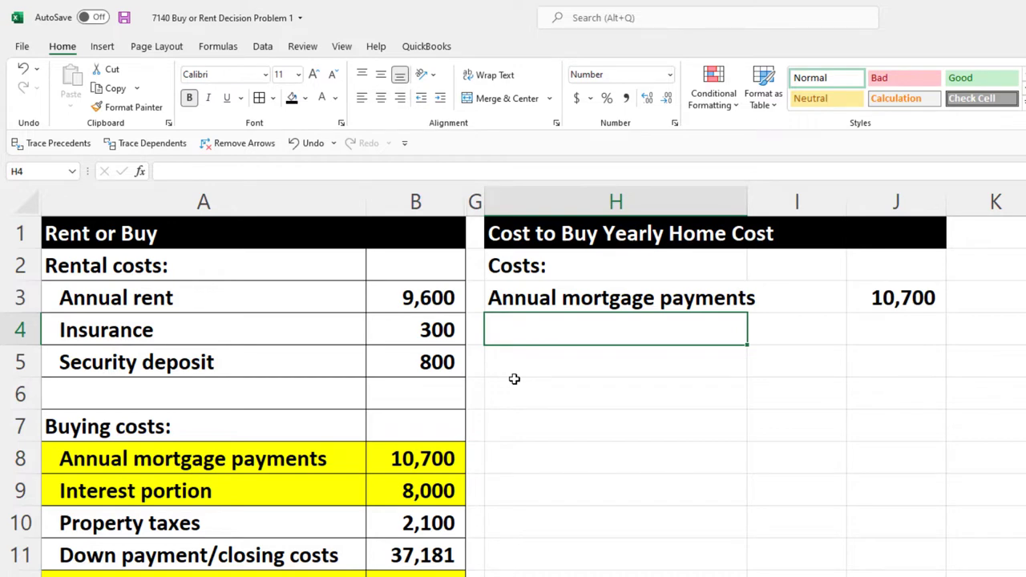
type("=")
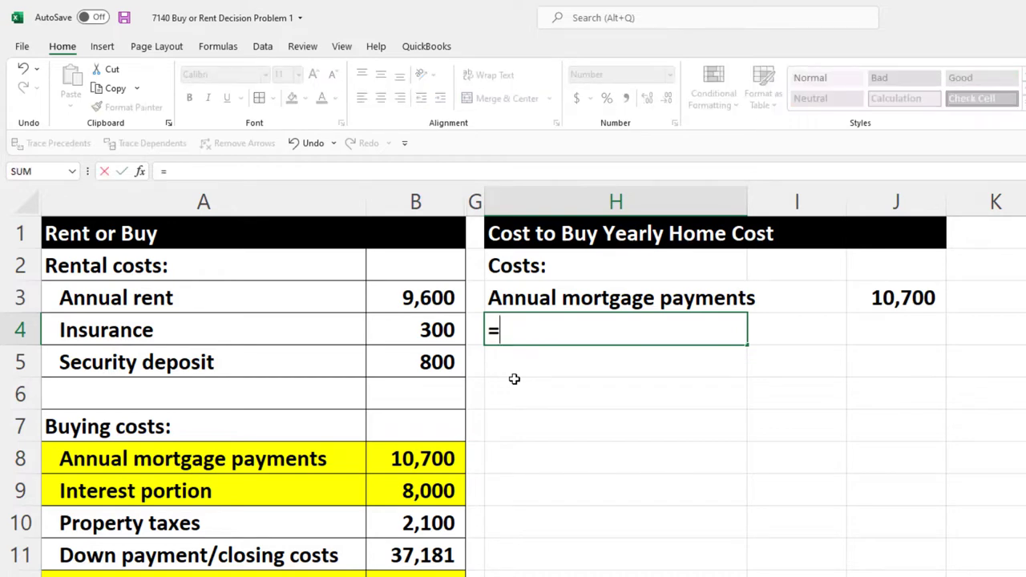
key("Down")
key("Down")
key("Down")
key("Down")
key("Down")
key("Down")
key("Left")
key("Left")
key("Left")
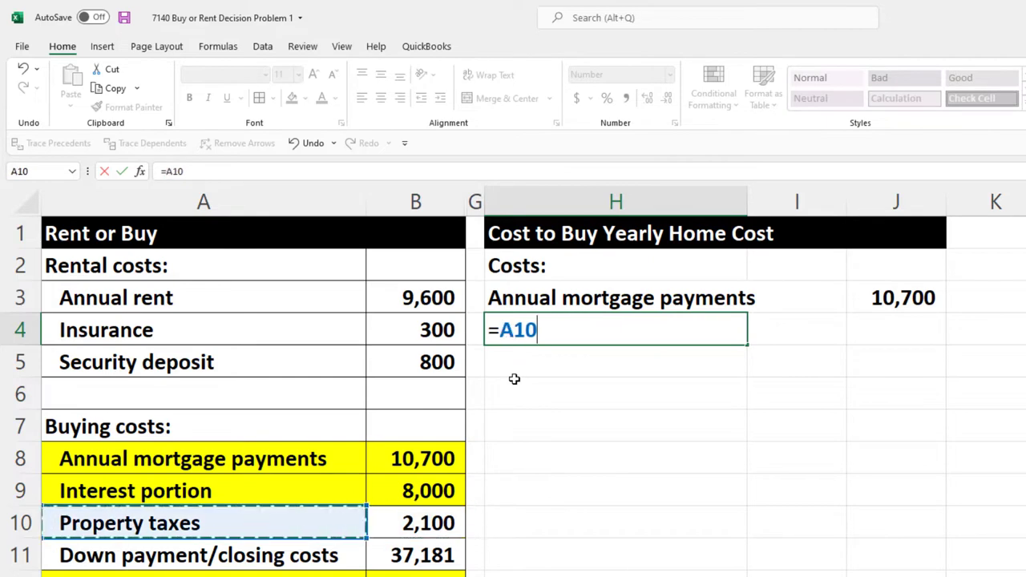
key("Tab")
Link the property taxes amount into J4 with the formula =B10
key("Right")
type("=")
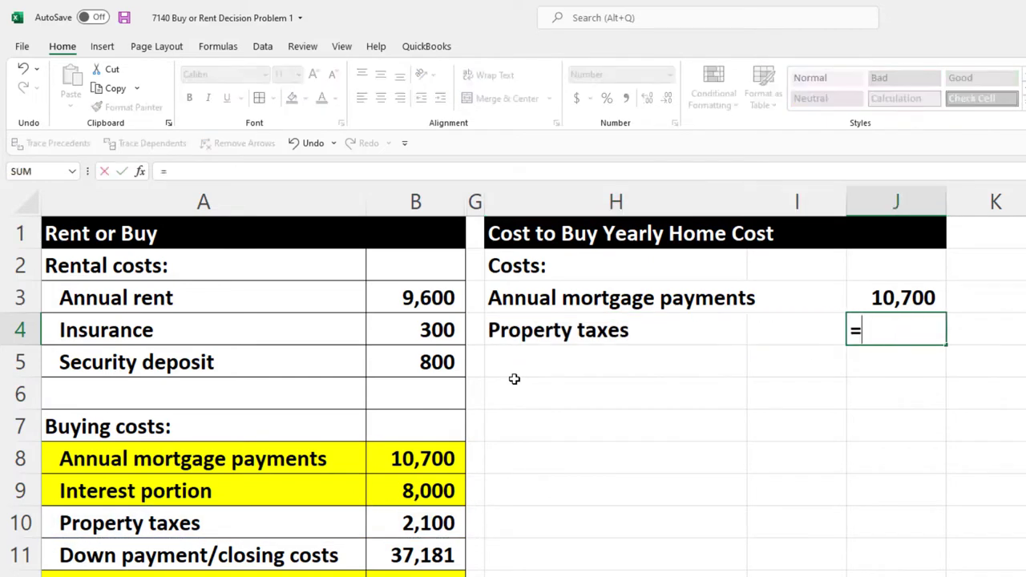
key("Down")
key("Down")
key("Down")
key("Down")
key("Down")
key("Left")
key("Left")
key("Left")
key("Left")
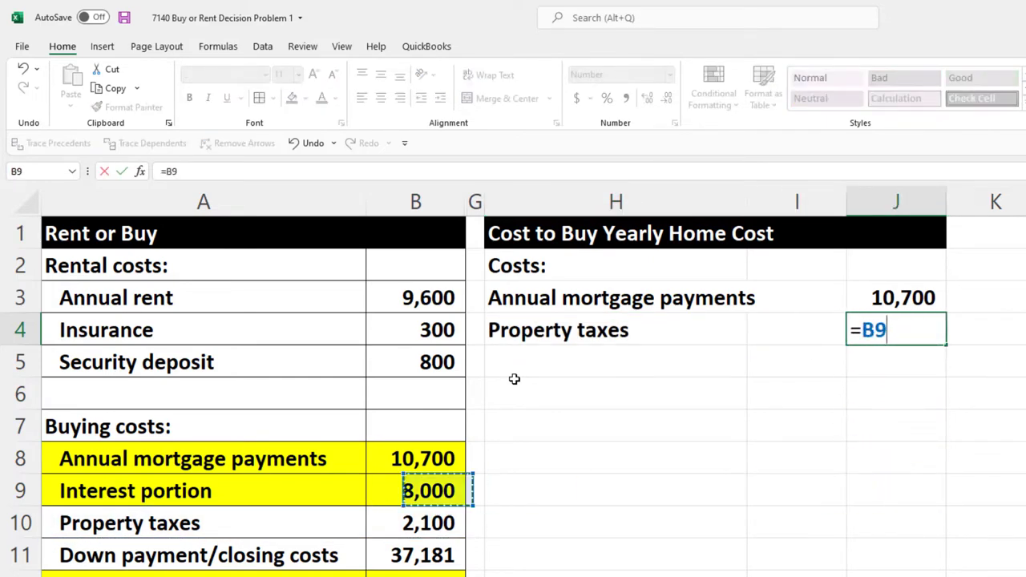
key("Down")
key("Return")
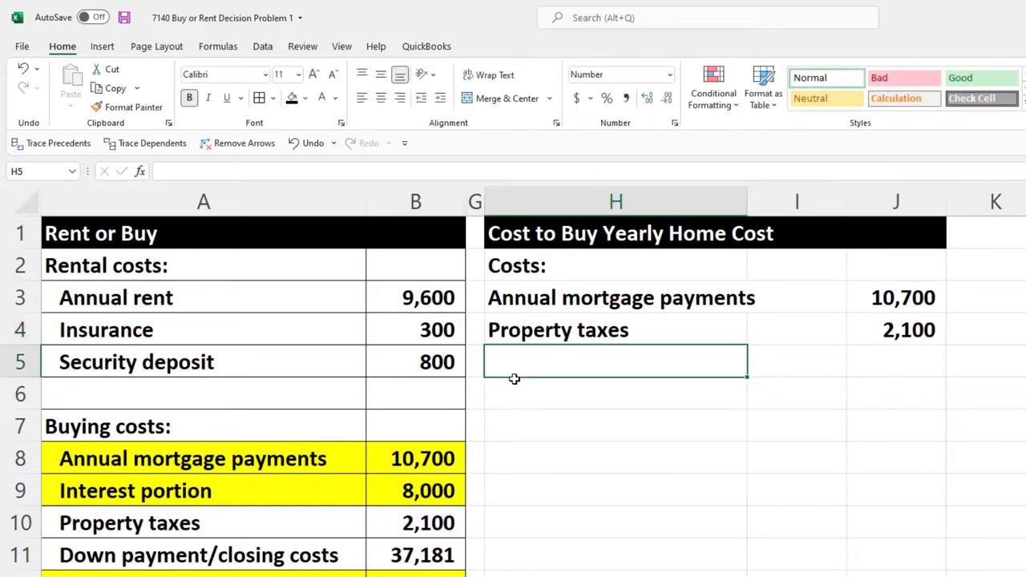
Link the insurance/maintenance label into H5 with the formula =A13
type("=")
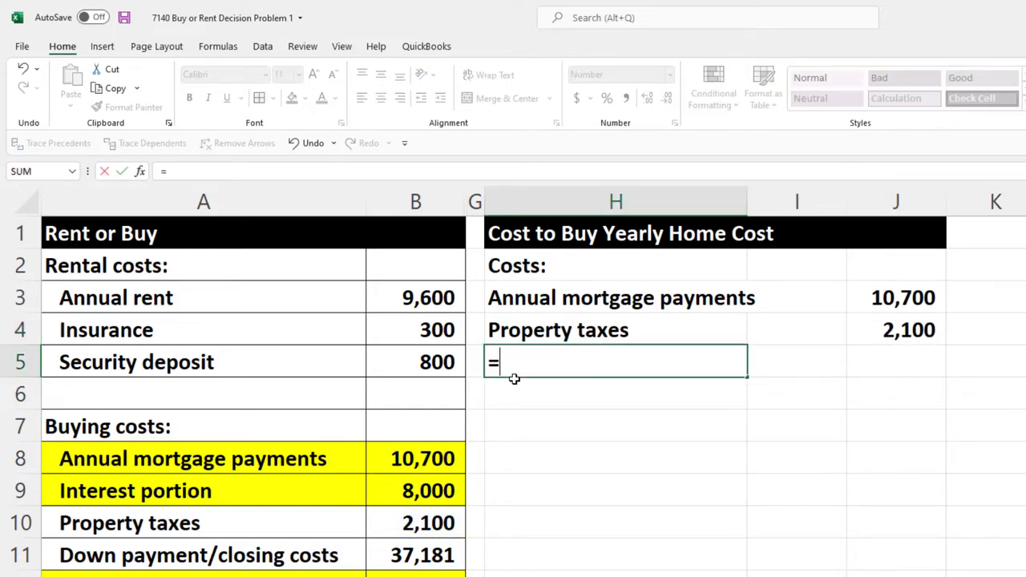
key("Down")
key("Down")
key("Down")
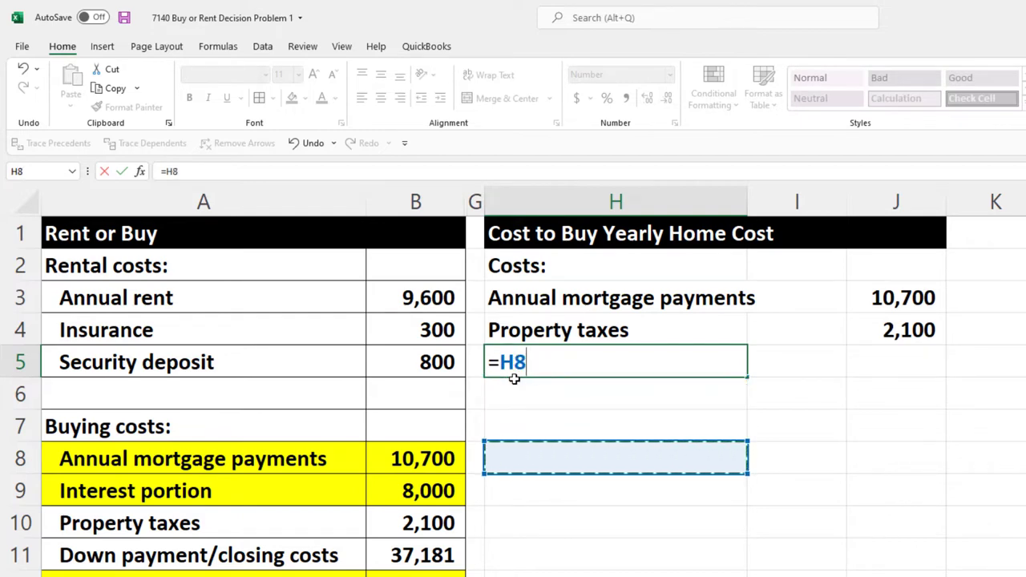
key("Down")
key("Down")
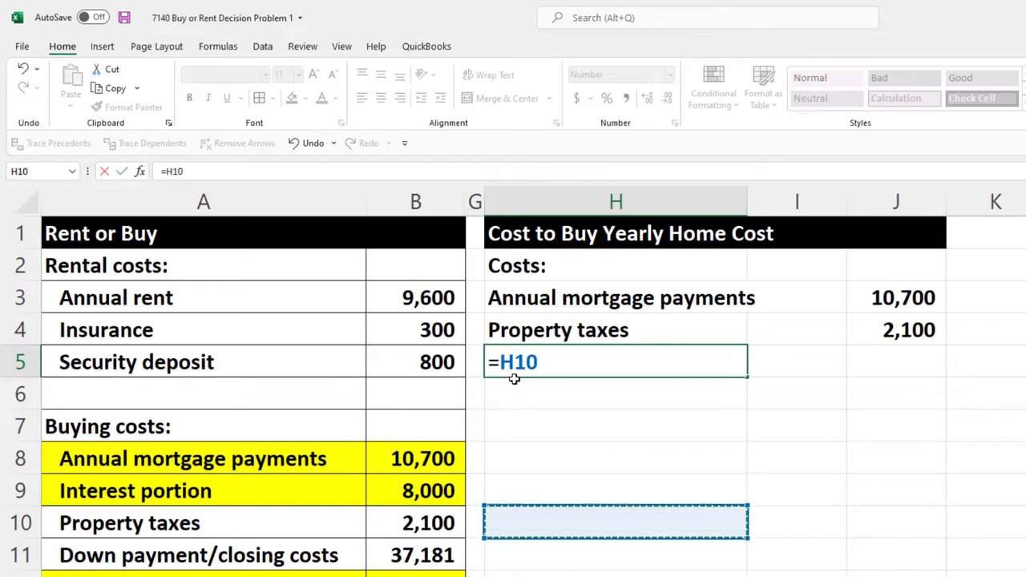
key("Down")
key("Down")
key("Down")
key("Left")
key("Left")
key("Left")
key("Return")
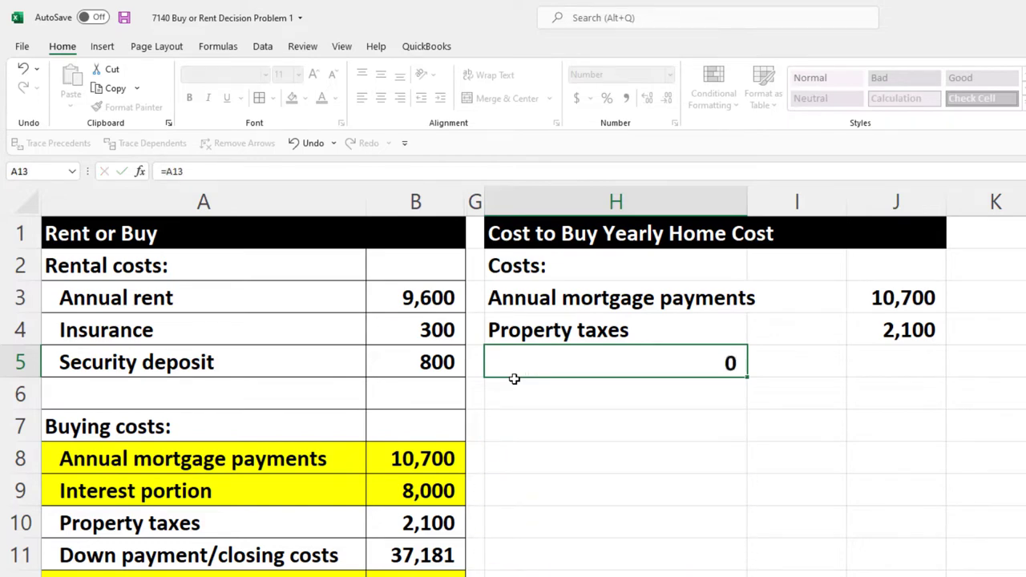
key("Right")
type("==")
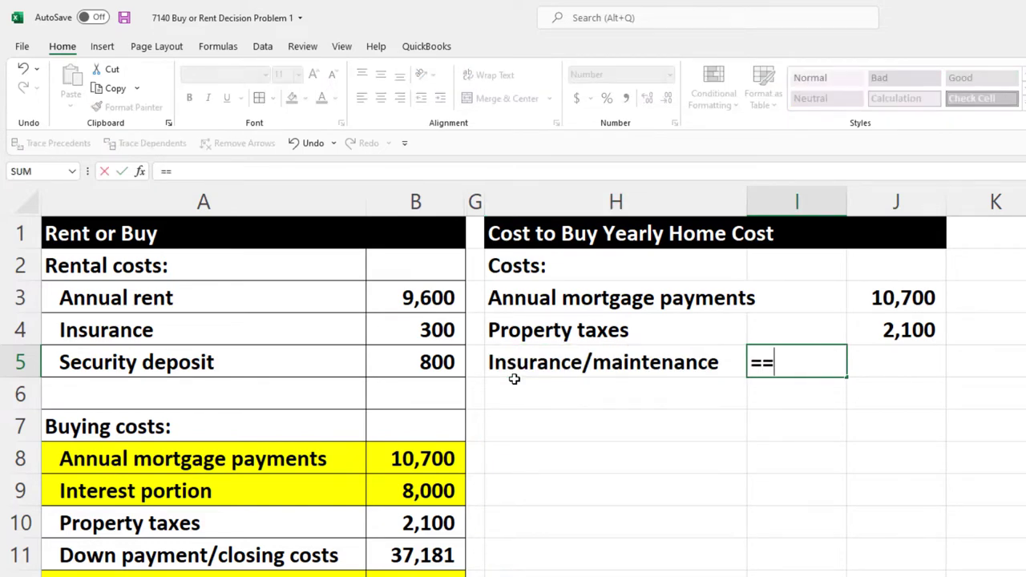
key("Return")
key("Return")
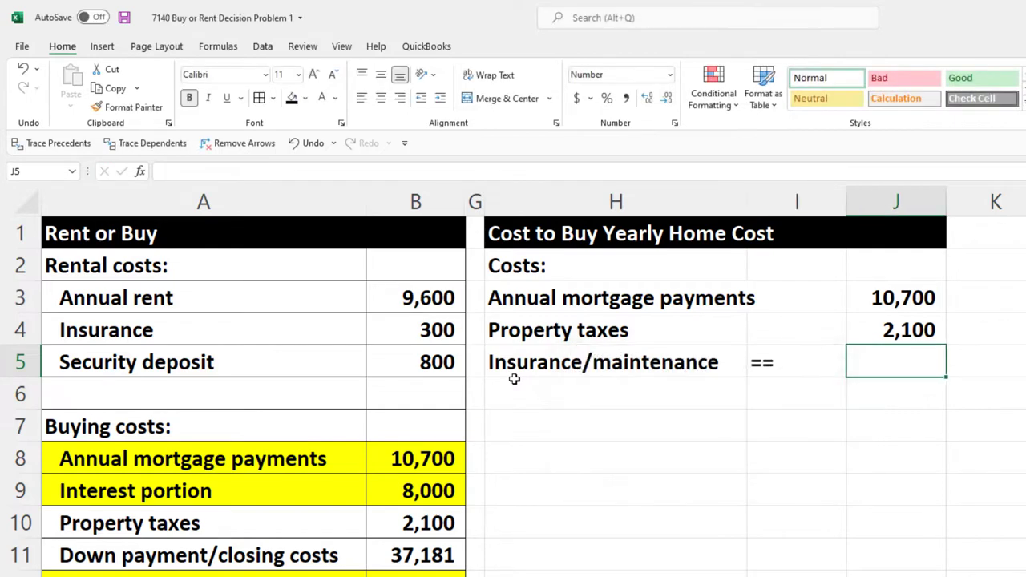
key("Left")
key("Delete")
Link the insurance/maintenance amount into J5 with the formula =B13
key("Right")
type("=")
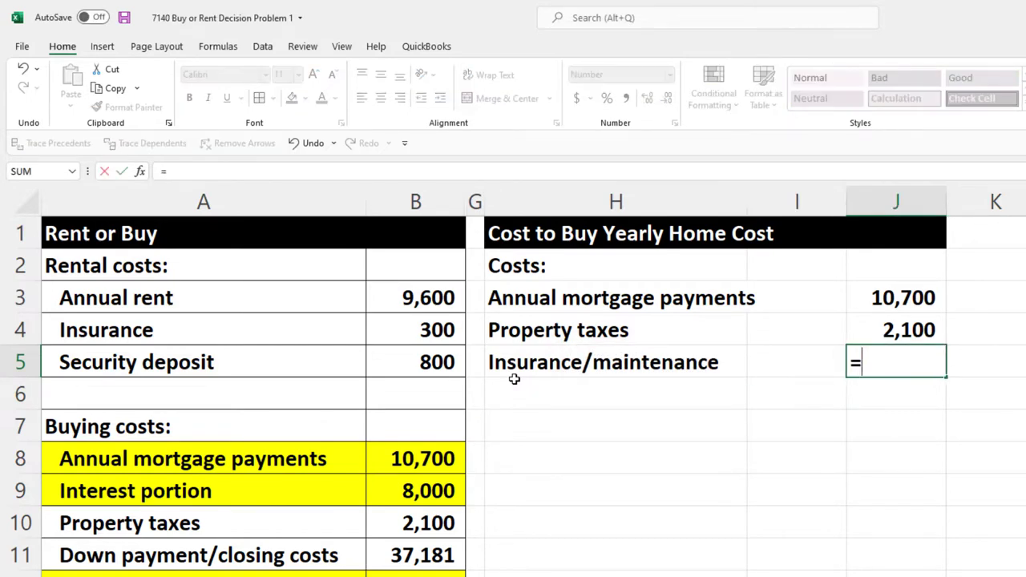
key("Down")
key("Down")
key("Down")
key("Down")
key("Down")
key("Down")
key("Left")
key("Left")
key("Down")
key("Left")
key("Left")
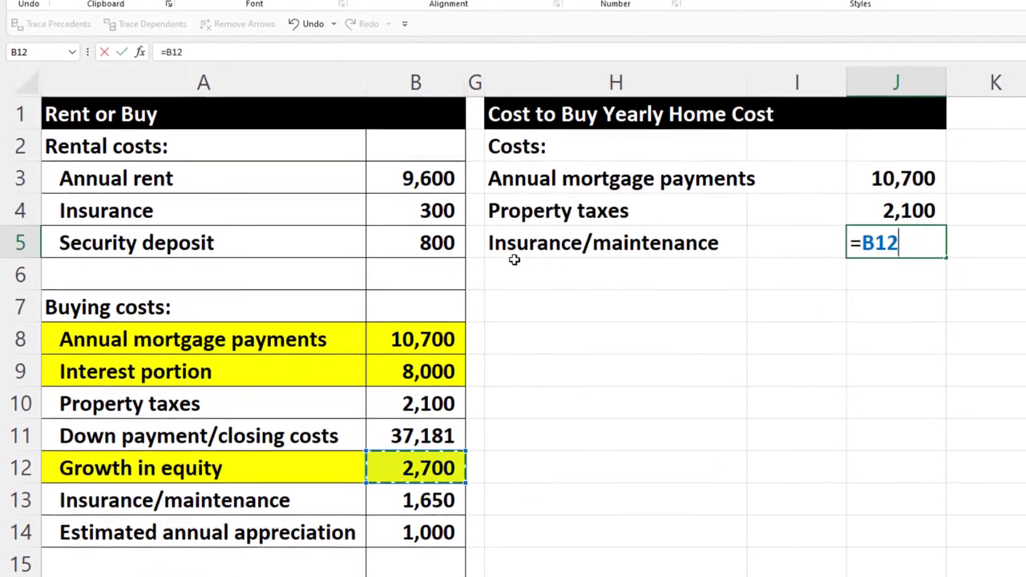
key("Down")
key("Return")
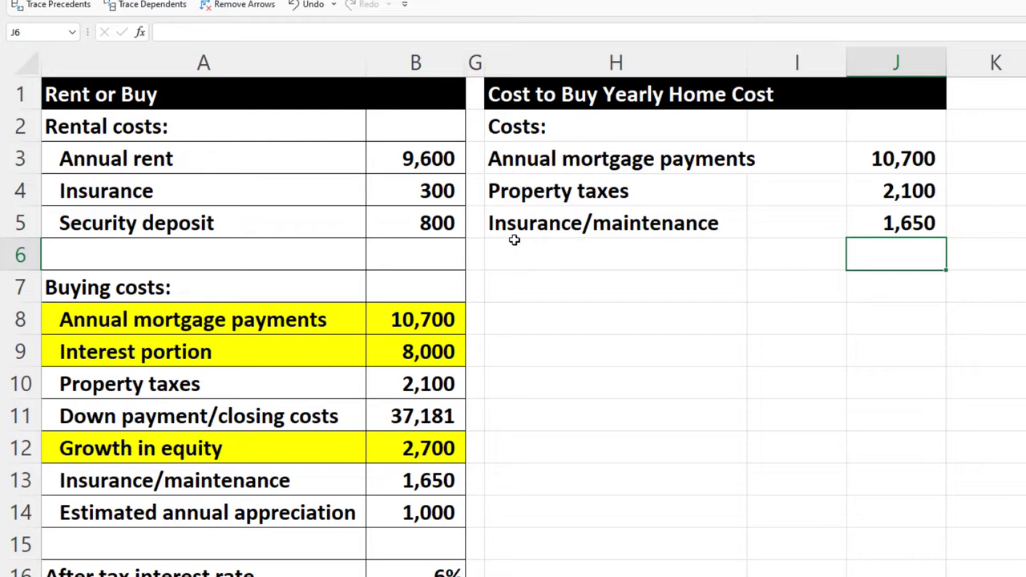
Enter the subheading "After tax interest lost on down payment:" in H6
left_click(514, 240)
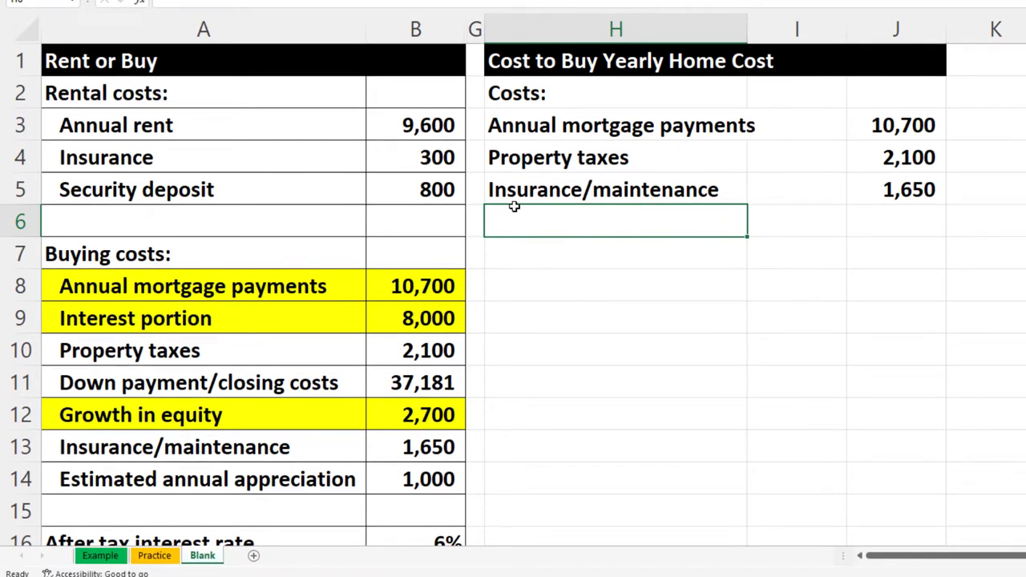
type("After t")
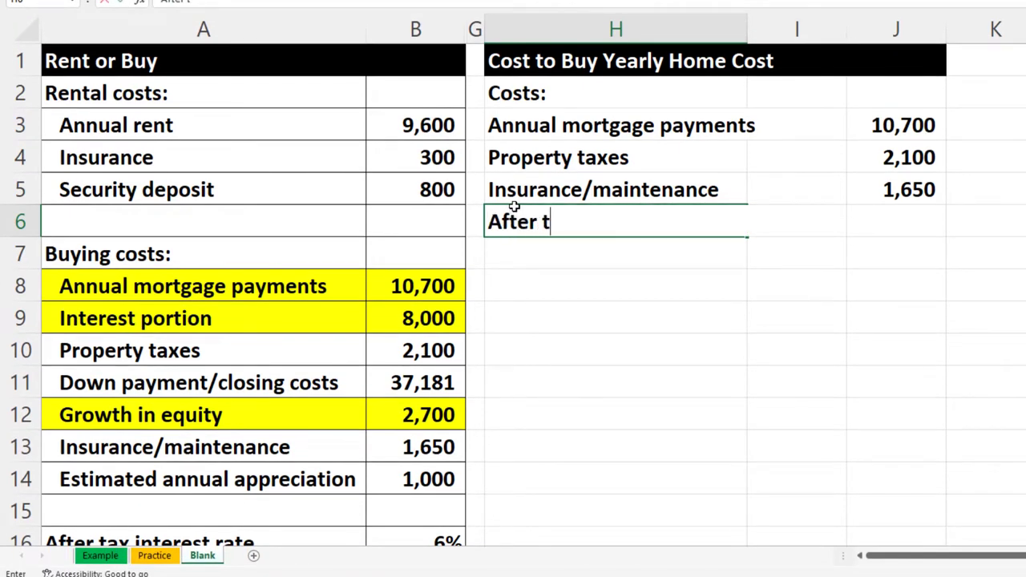
type("ax interest ")
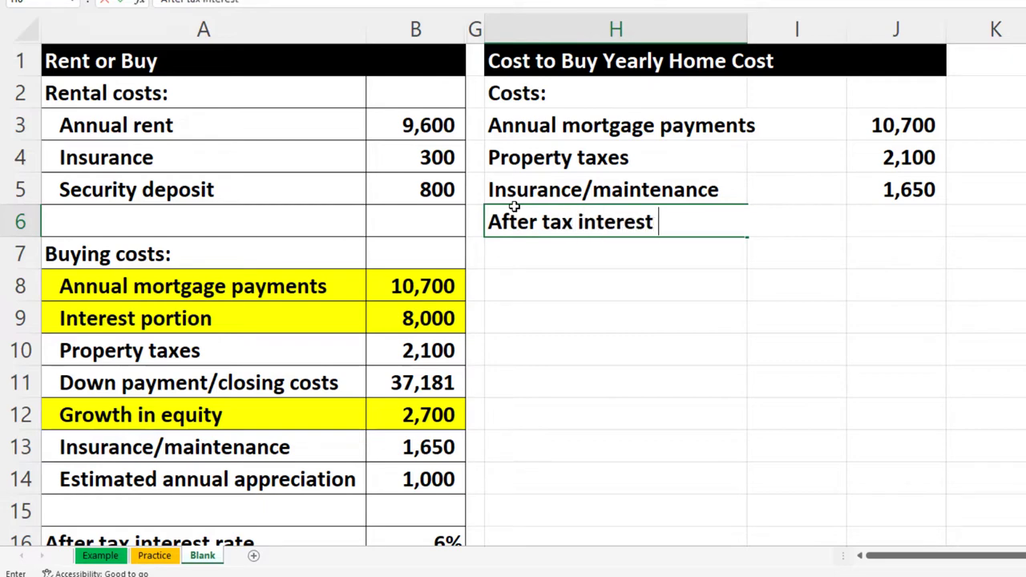
type("lost on down p")
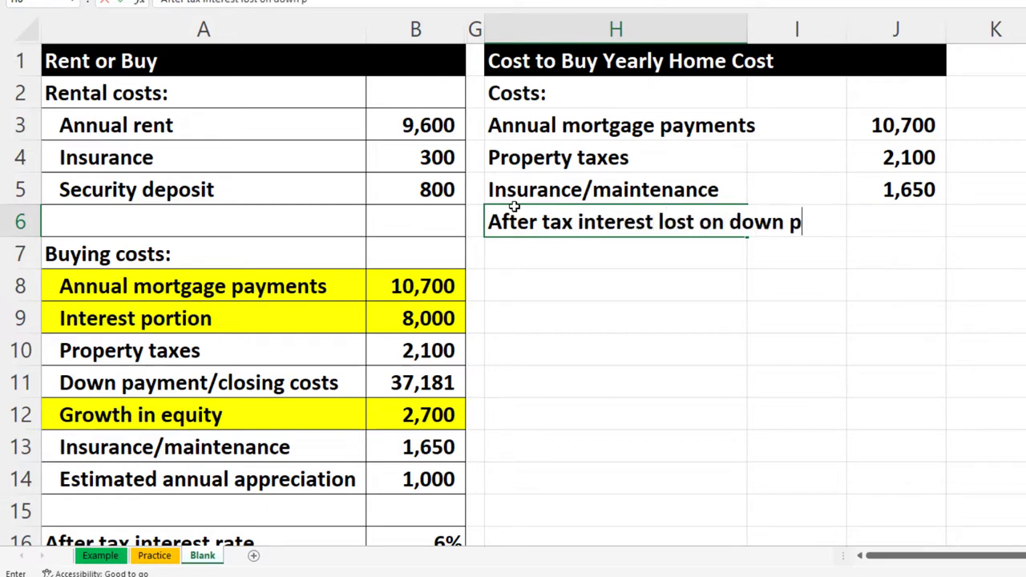
type("ayment:")
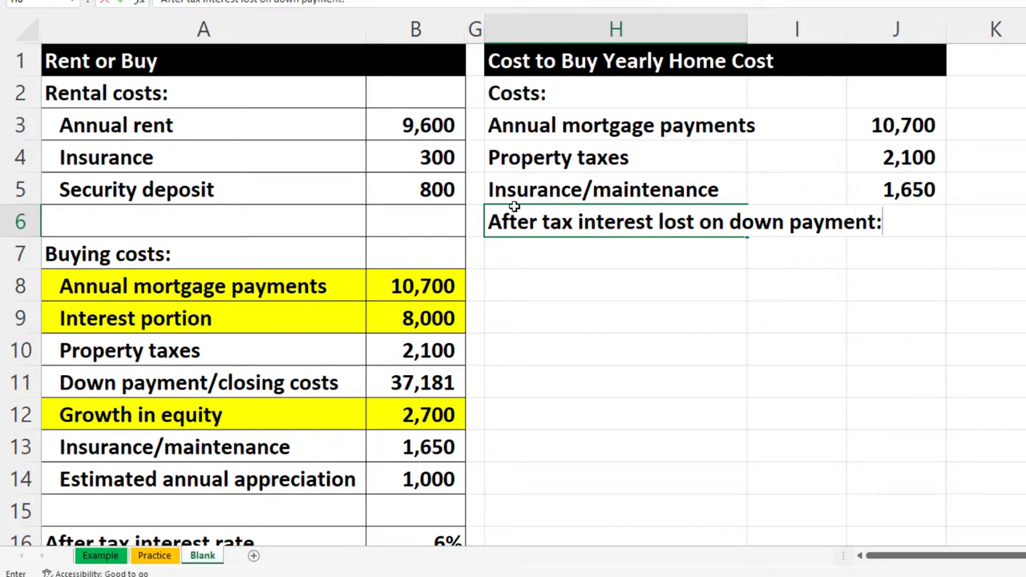
key("Return")
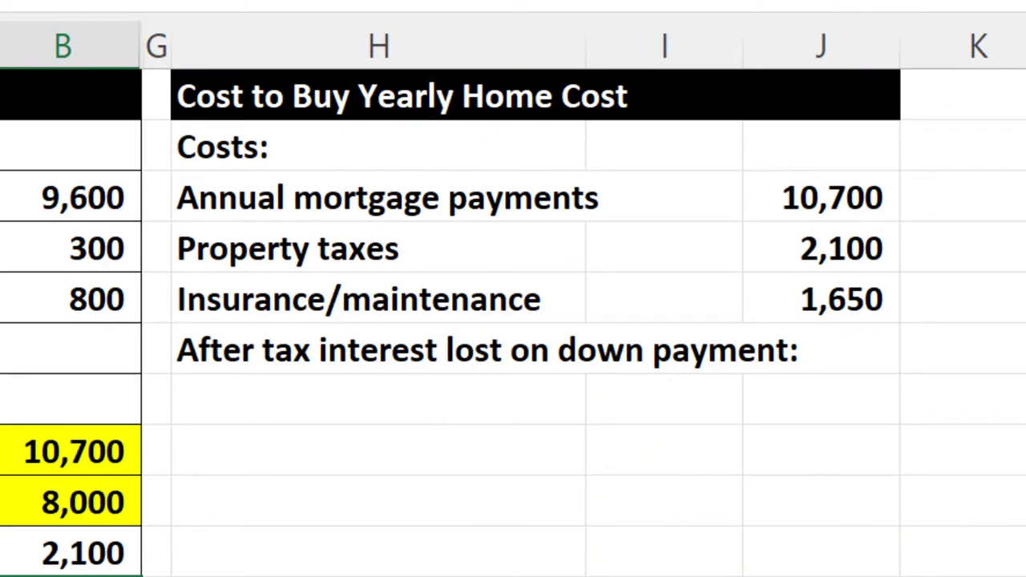
Link the down payment/closing costs label into H7 with the formula =A11
left_click(157, 575)
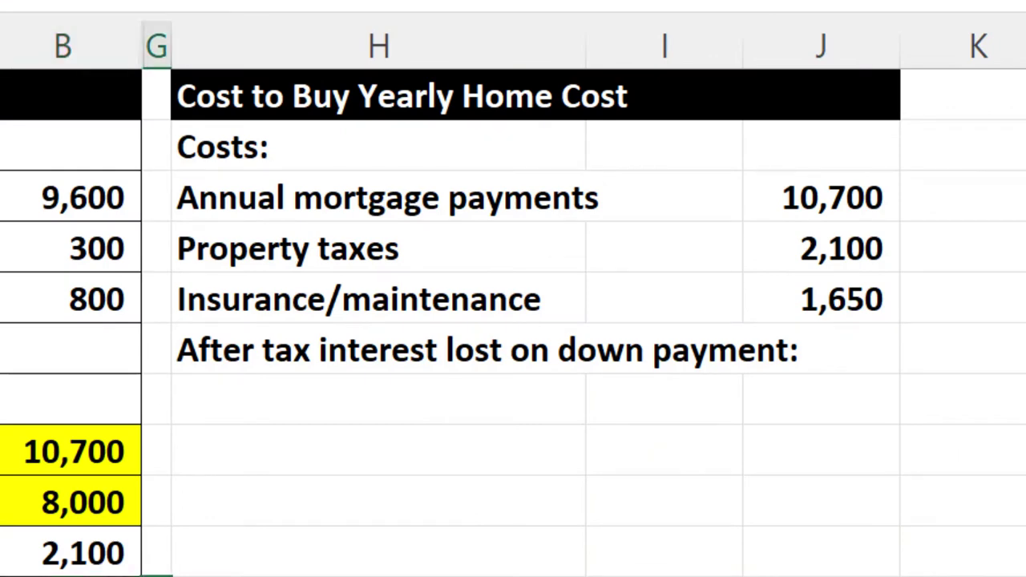
left_click(378, 553)
left_click(379, 451)
left_click(379, 399)
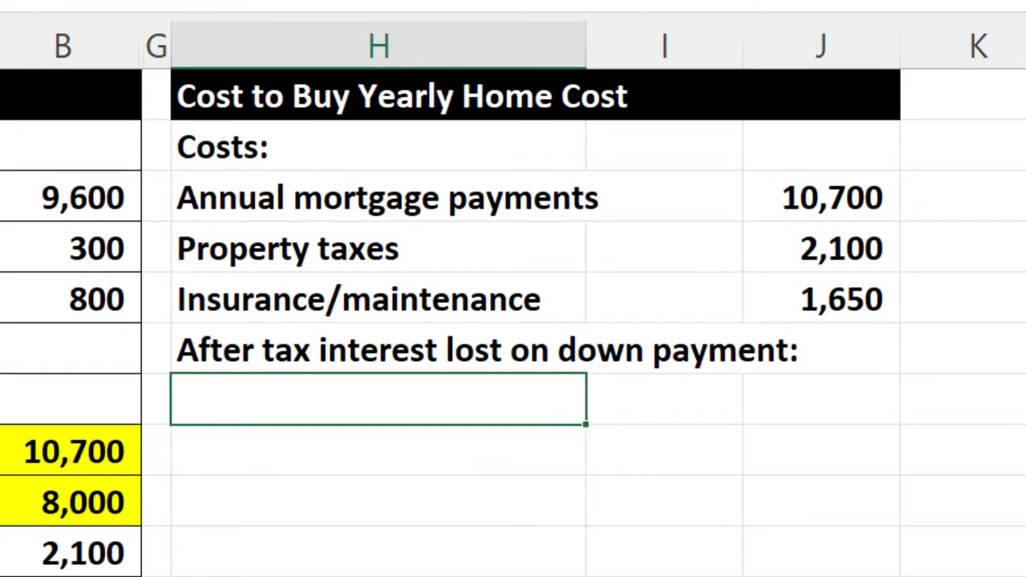
type("=")
key("Down")
key("Down")
key("Down")
key("Down")
key("Home")
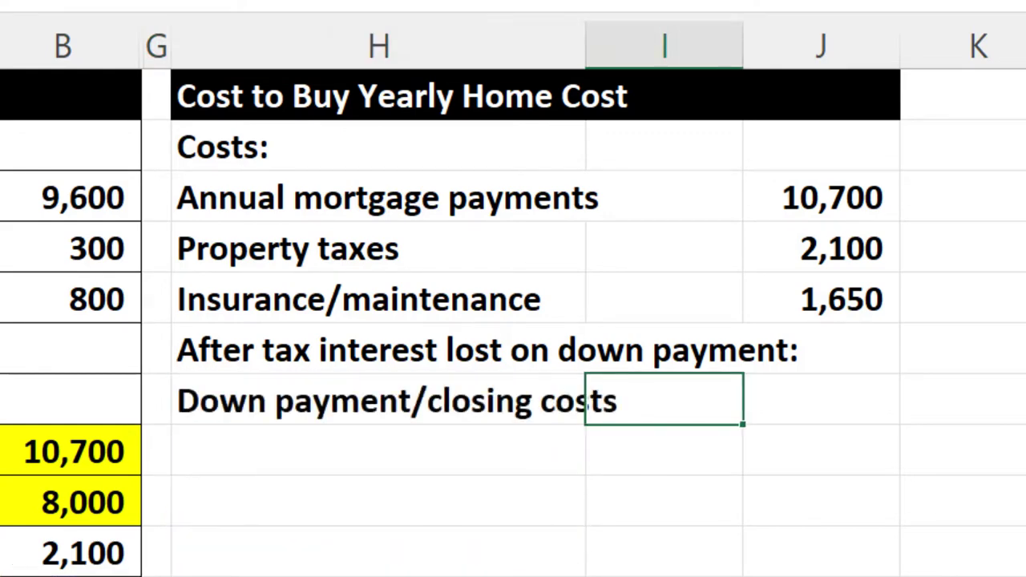
Link the down payment/closing costs amount into I7 with the formula =B11
type("=")
key("Down")
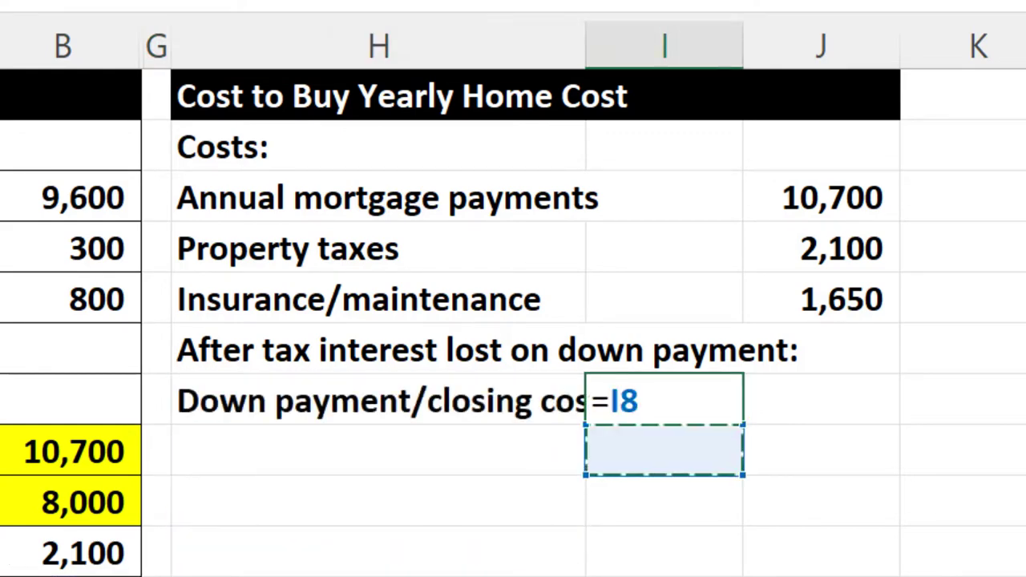
key("Down")
key("Down")
key("Left")
key("Left")
key("Left")
key("Down")
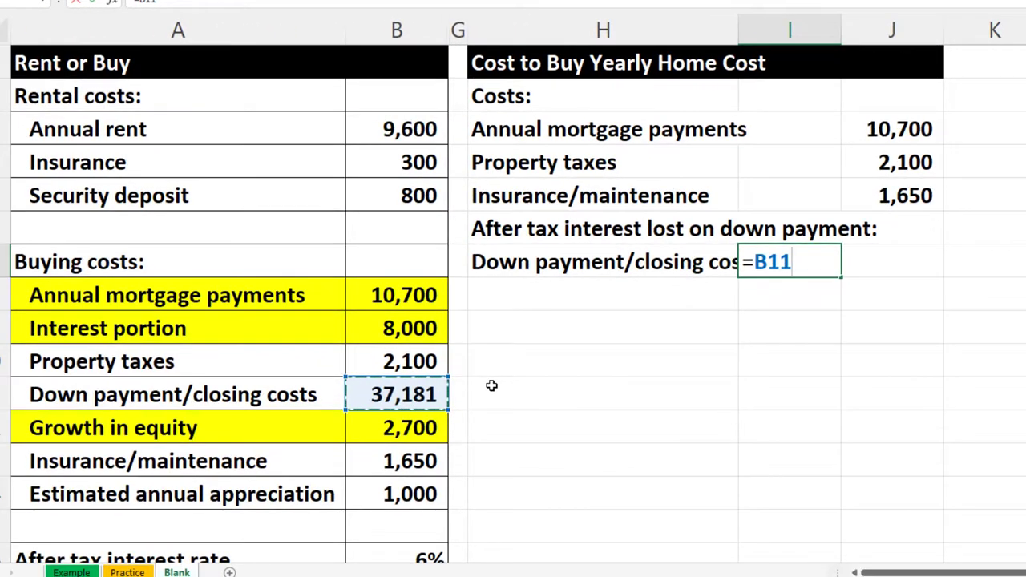
key("Return")
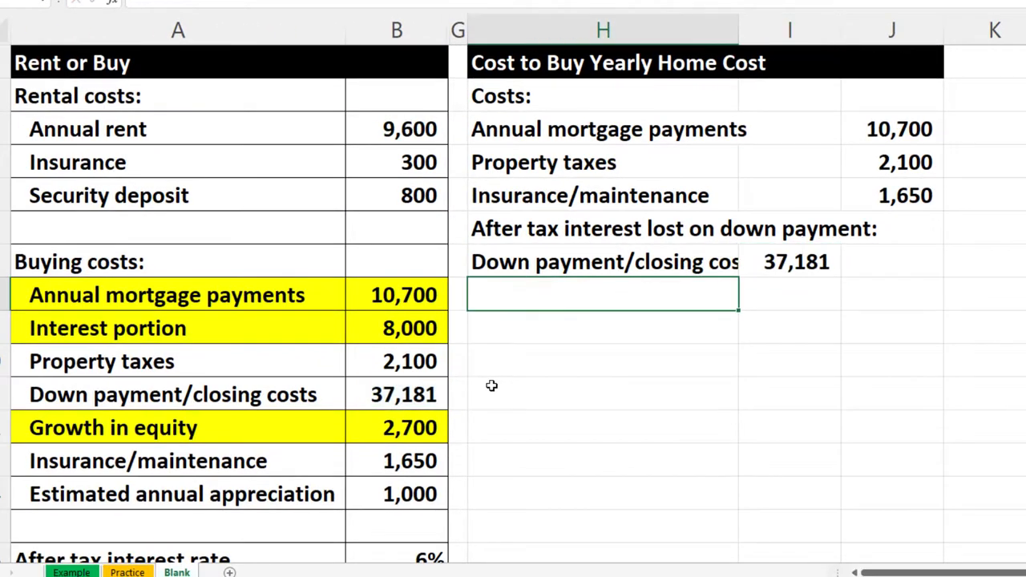
Link the after tax interest rate label into H8 with the formula =A16
type("=")
key("Down")
key("Down")
key("Down")
key("Down")
key("Down")
key("Down")
key("Down")
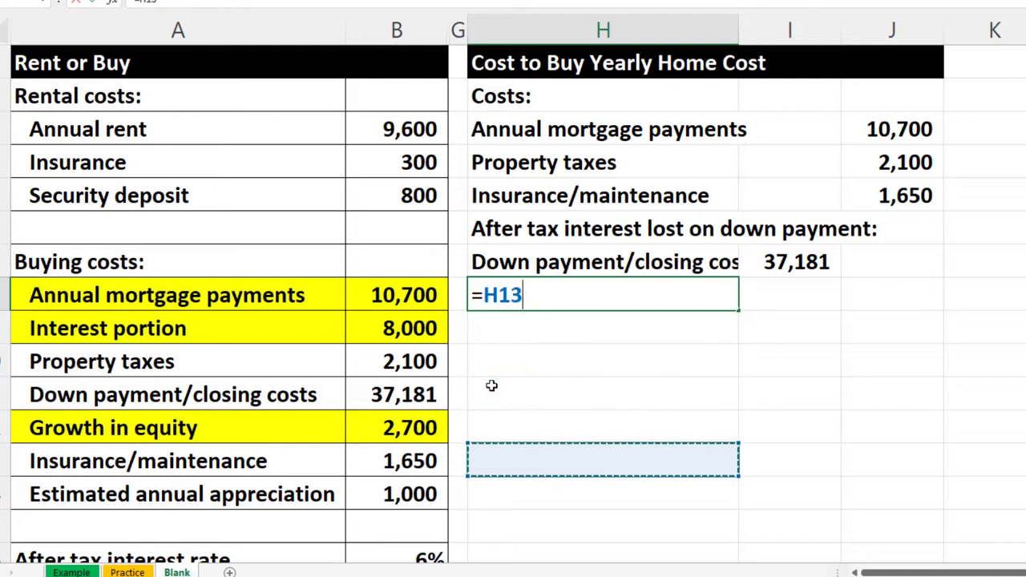
key("Left")
key("Left")
key("Left")
key("Tab")
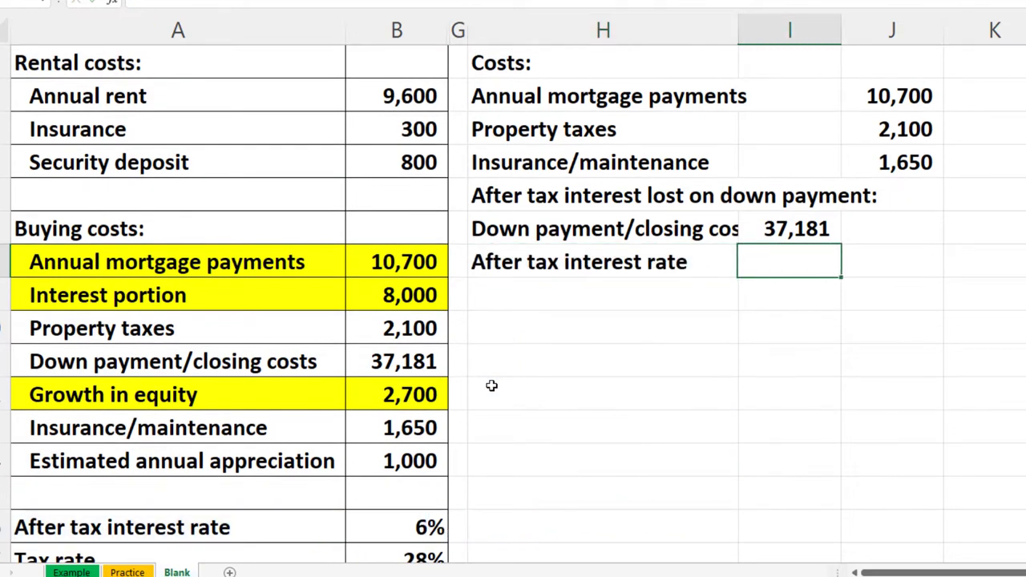
Link the after tax interest rate into I8 with the formula =B16
type("=")
key("Down")
key("Down")
key("Down")
key("Down")
key("Down")
key("Down")
key("Down")
key("Down")
key("Left")
key("Left")
key("Left")
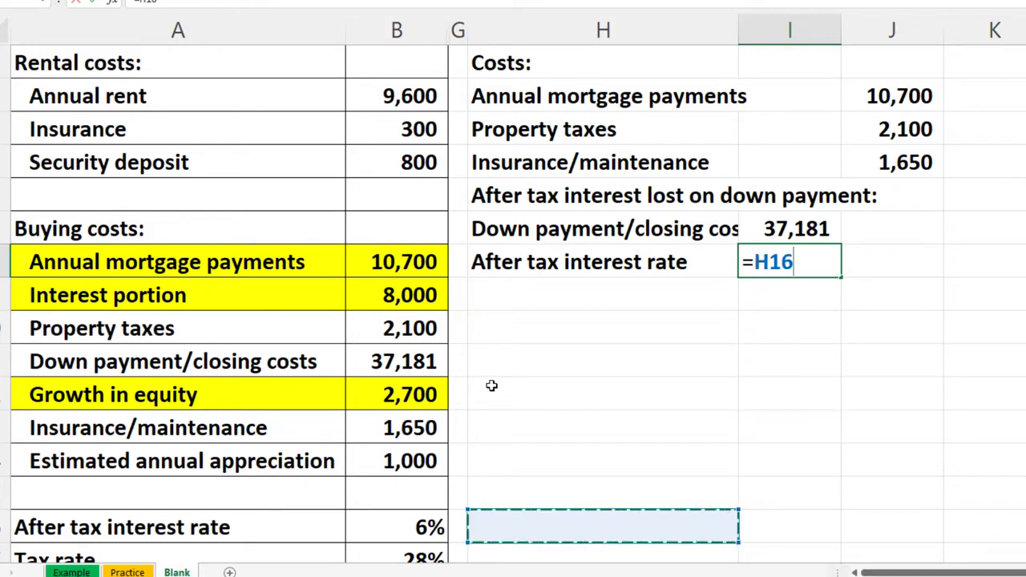
key("shift+Tab")
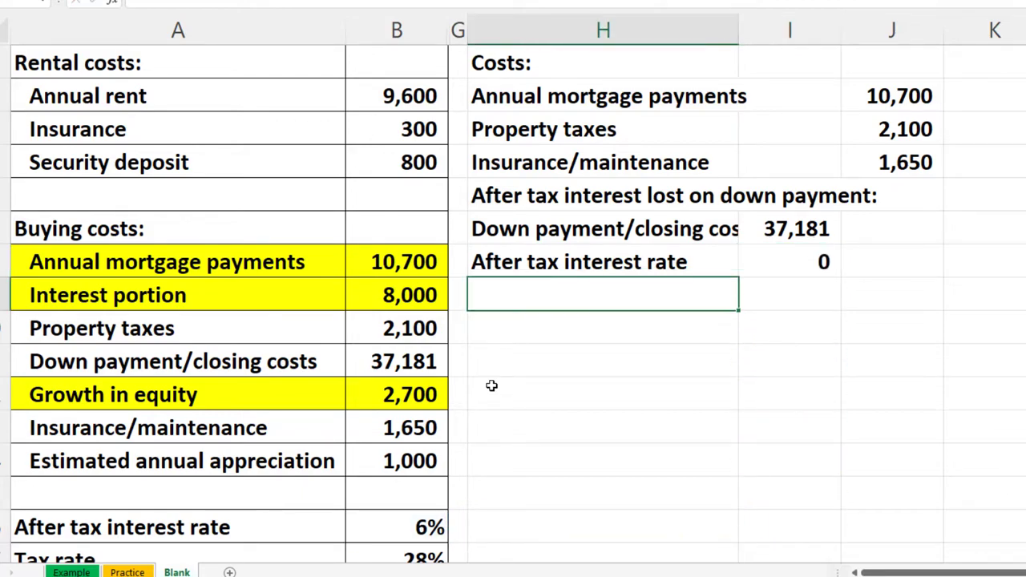
Format the after tax interest rate in I8 as an underlined percentage
key("Tab")
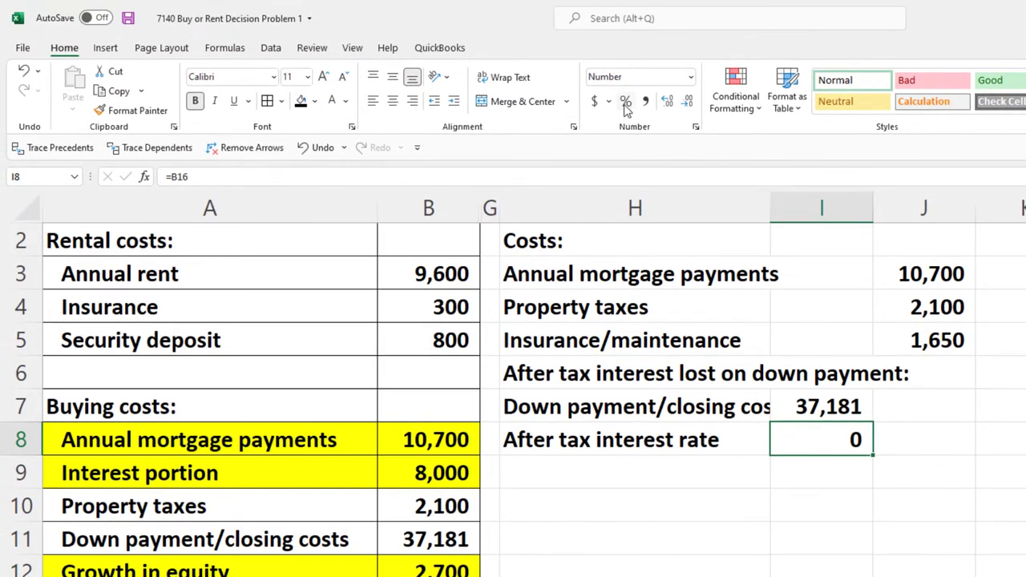
left_click(625, 103)
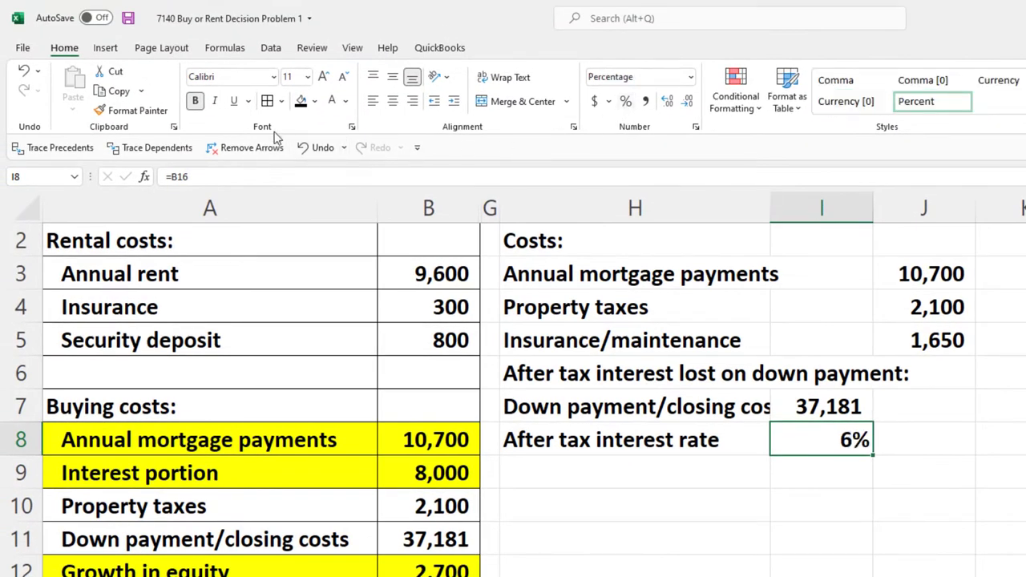
left_click(234, 102)
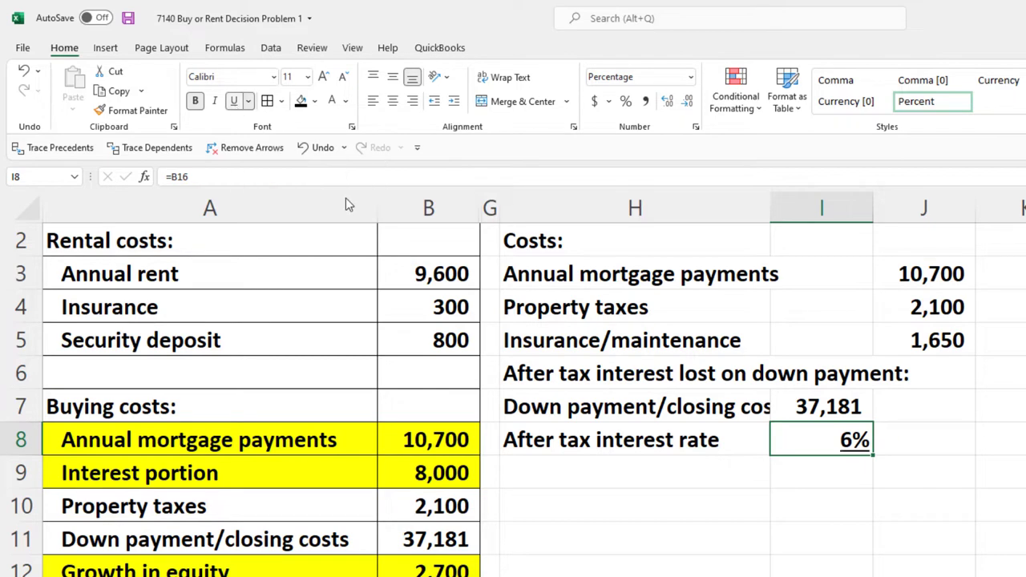
key("Down")
key("Left")
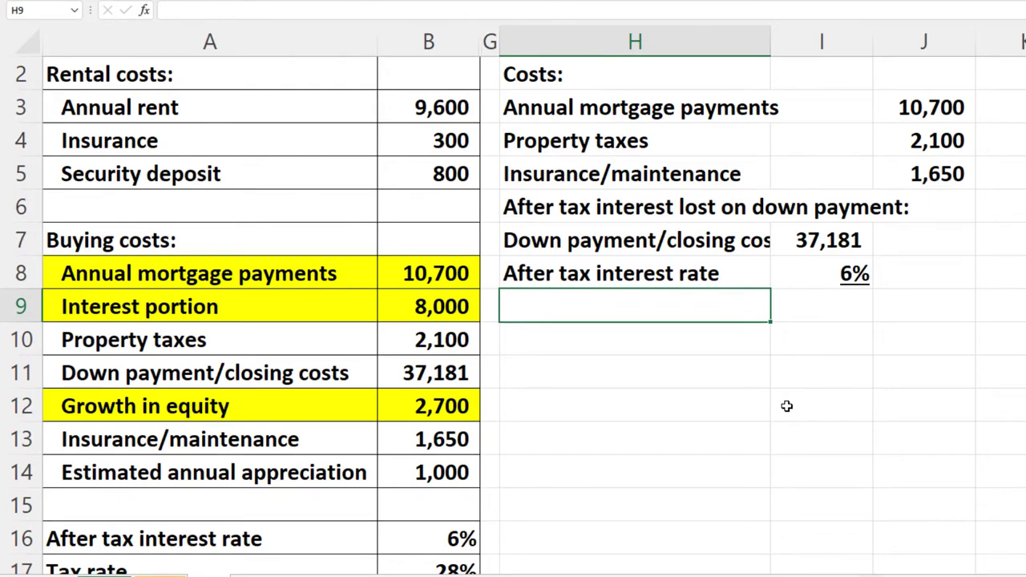
Enter the label After tax interest lost on down payment: in H9 by copying the heading from H6
type("After")
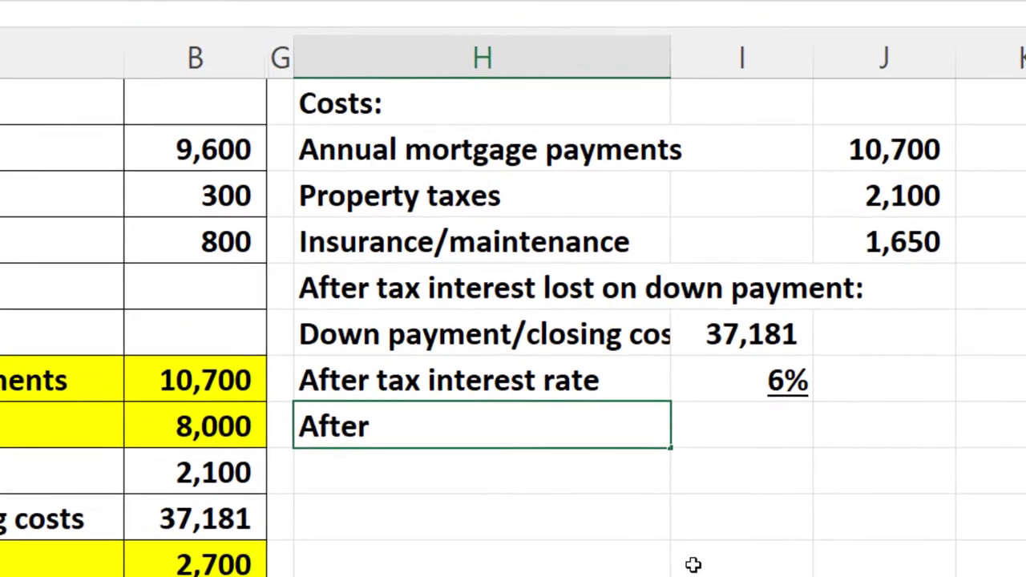
key("Return")
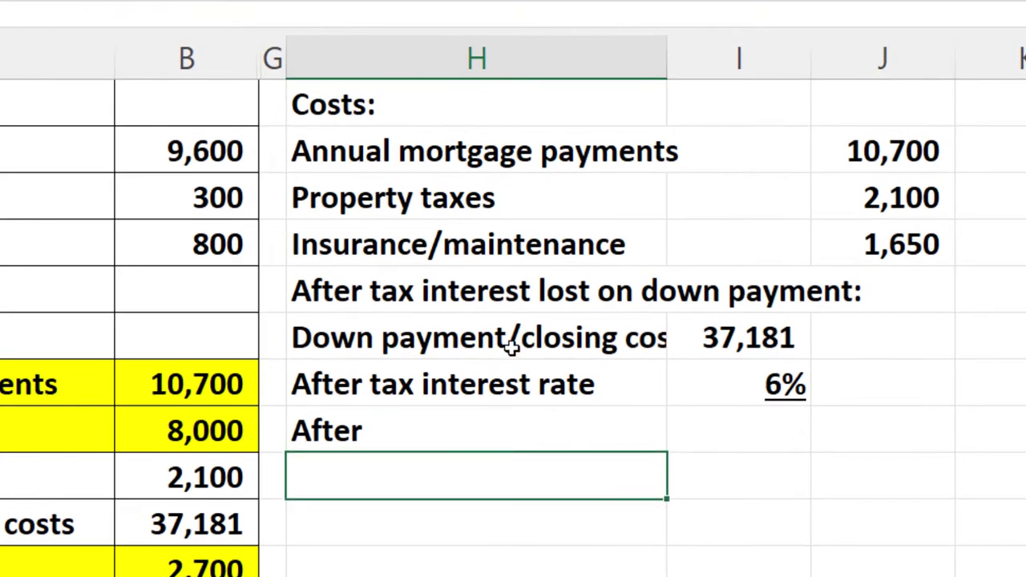
left_click(481, 293)
key("ctrl+c")
left_click(435, 433)
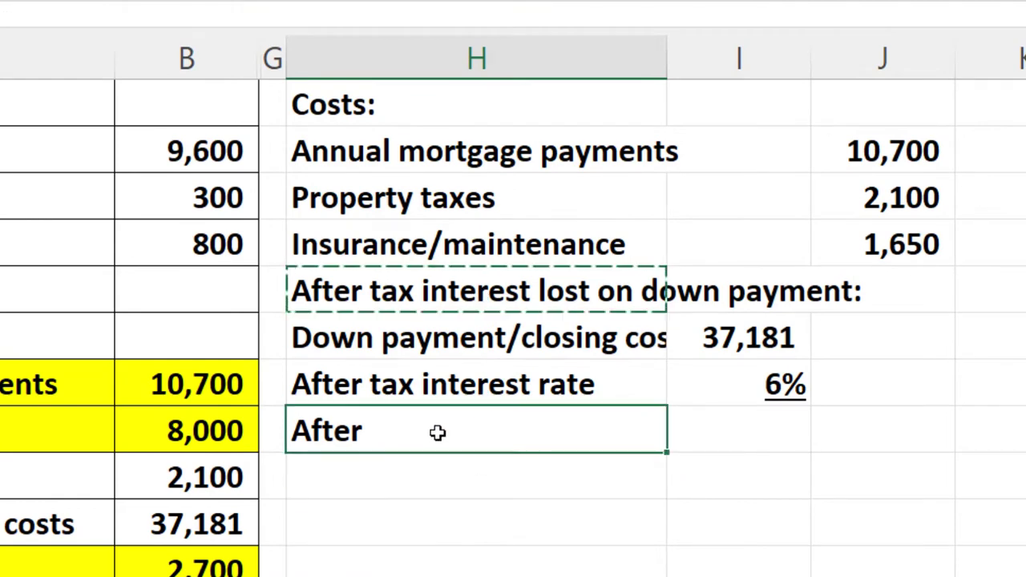
key("ctrl+v")
Remove the trailing colon from the H9 label and widen column H to fit the Down payment/closing costs label
double_click(619, 431)
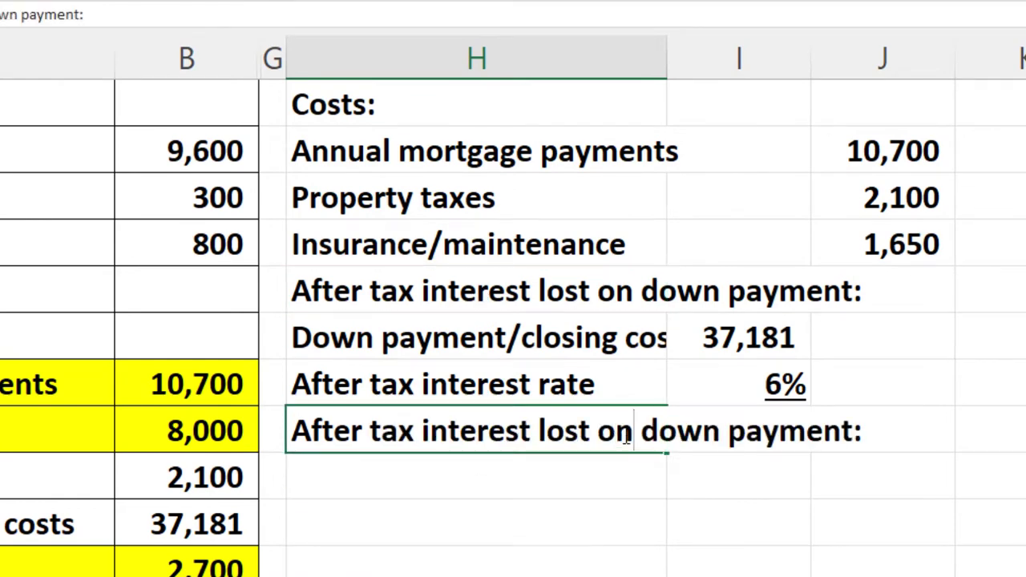
key("Right")
key("Right")
key("Right")
key("Right")
key("Right")
key("Right")
key("Right")
key("Right")
key("Right")
key("Right")
key("Right")
key("Right")
key("Right")
key("Right")
key("Right")
key("BackSpace")
key("Return")
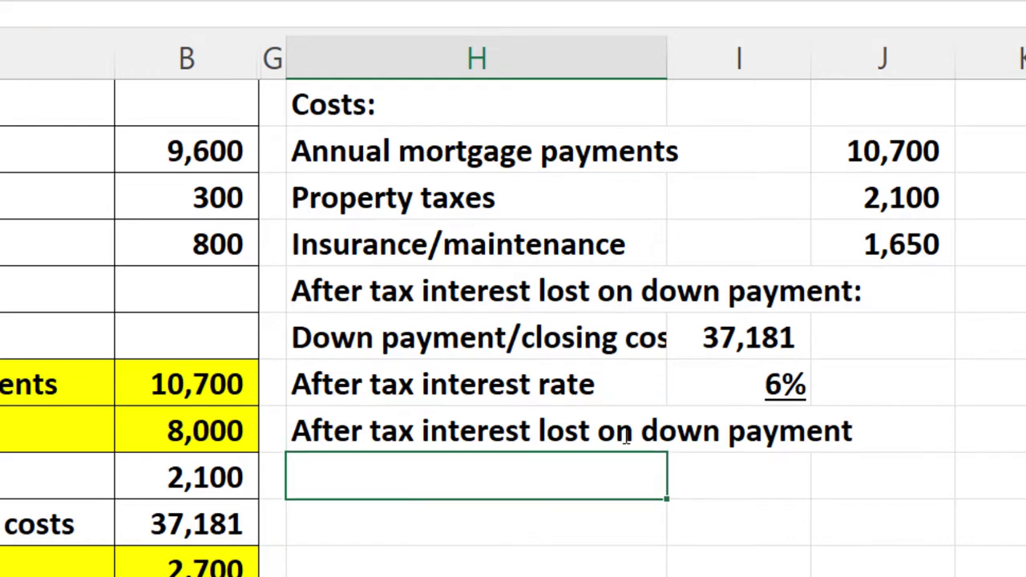
left_click(770, 532)
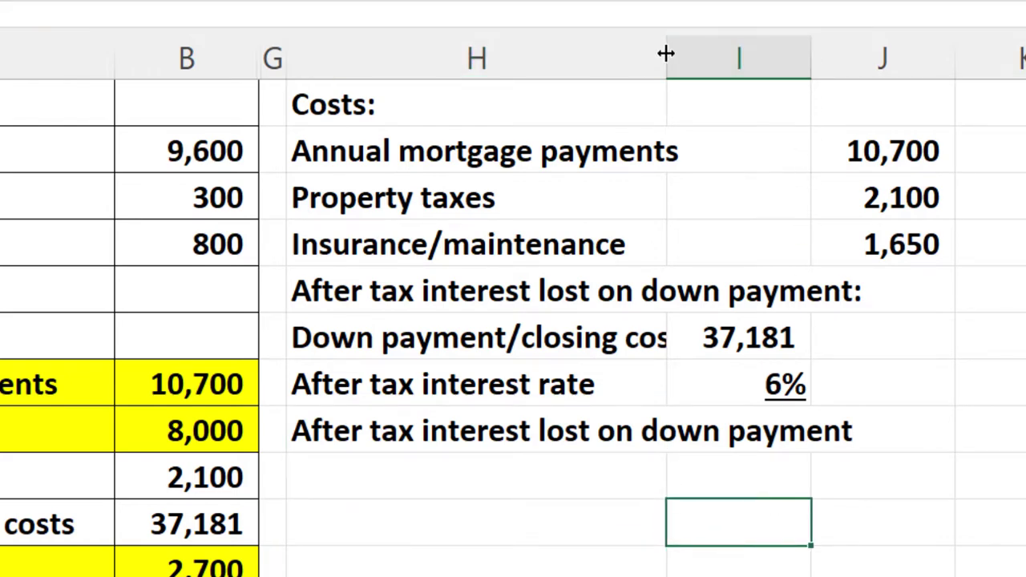
left_click_drag(668, 52, 724, 35)
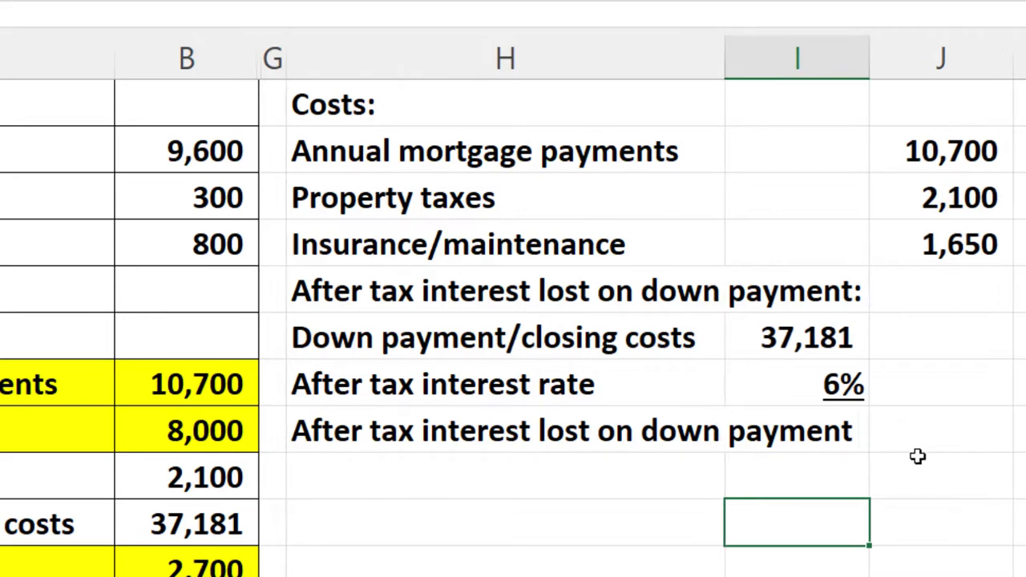
Calculate the after tax interest lost on the down payment in J9 with the formula =I7*I8
left_click(919, 428)
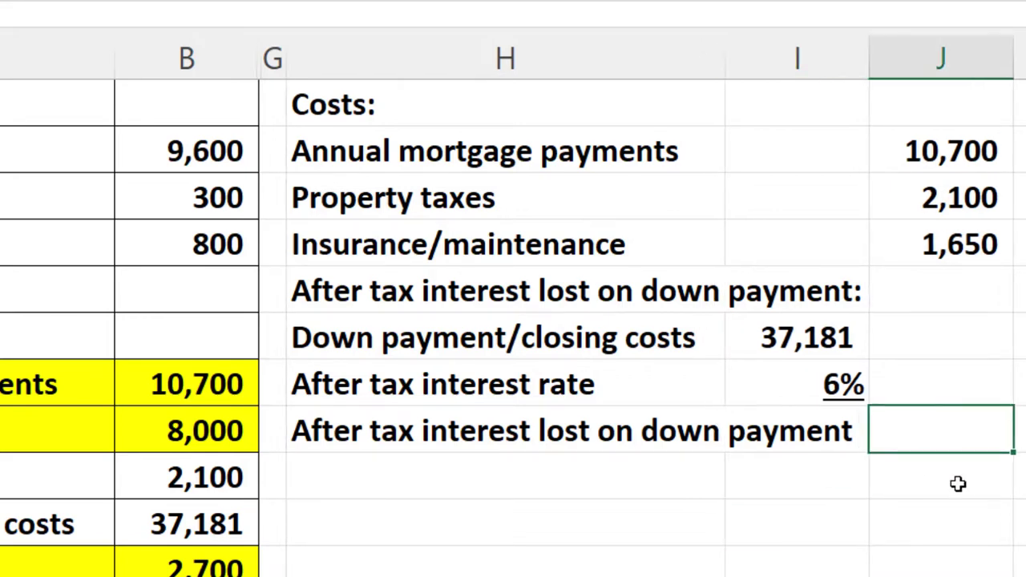
type("=")
key("Up")
key("Up")
key("Left")
type("*")
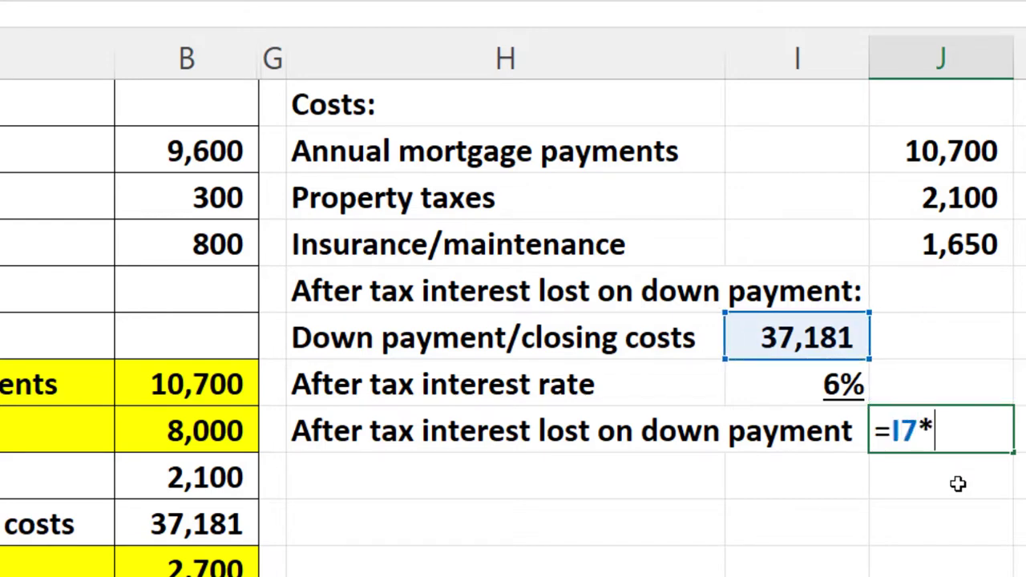
key("Up")
key("Left")
key("Return")
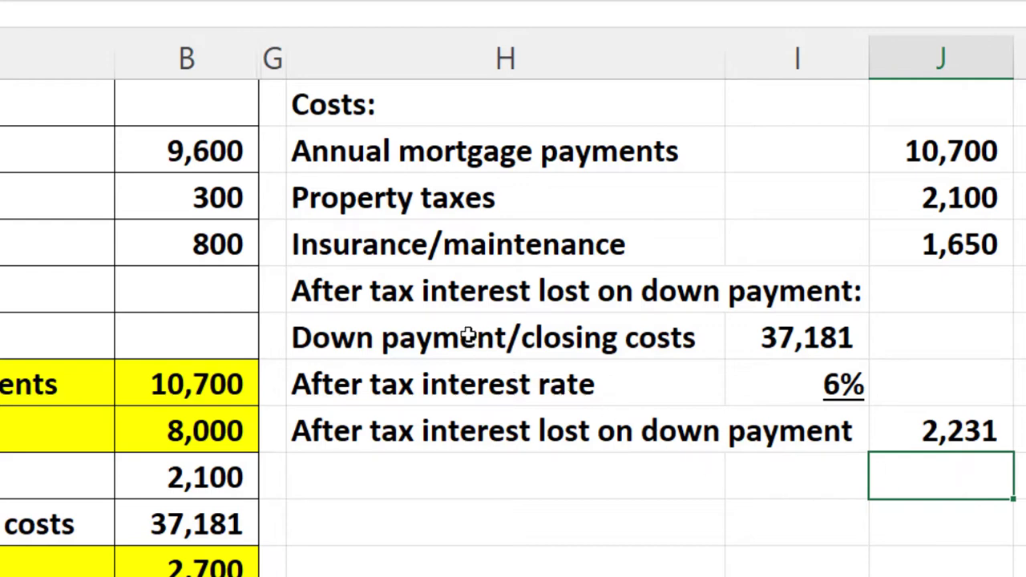
Indent the labels in H7:H9 one level, with H9 a second level, and widen column H to fit
left_click_drag(469, 337, 469, 418)
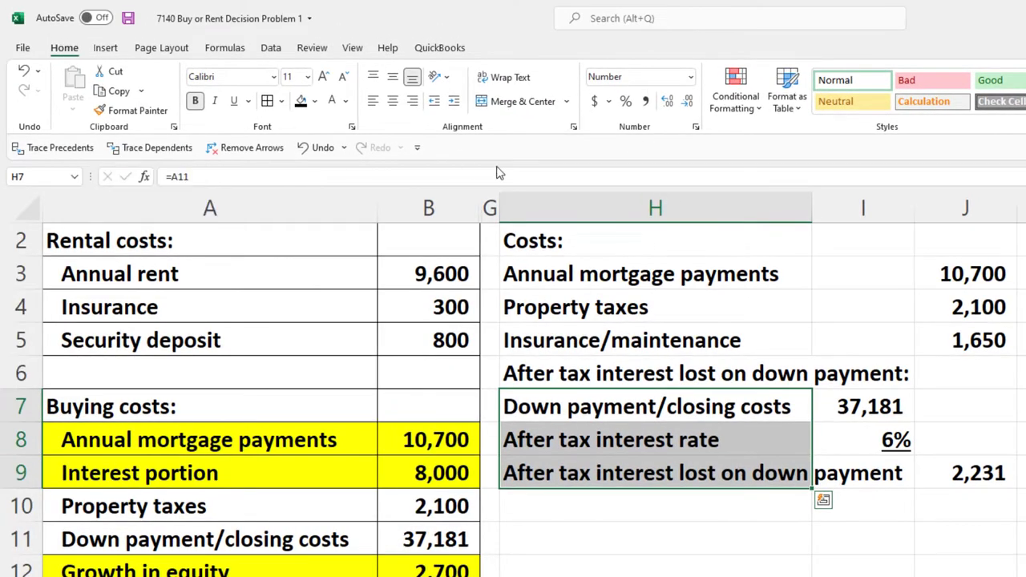
left_click(455, 103)
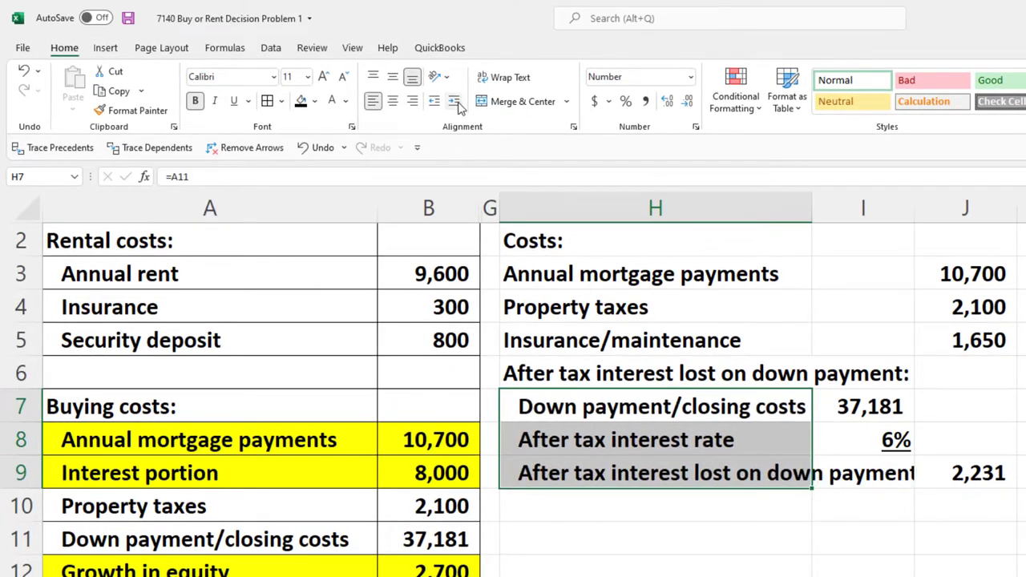
left_click(585, 473)
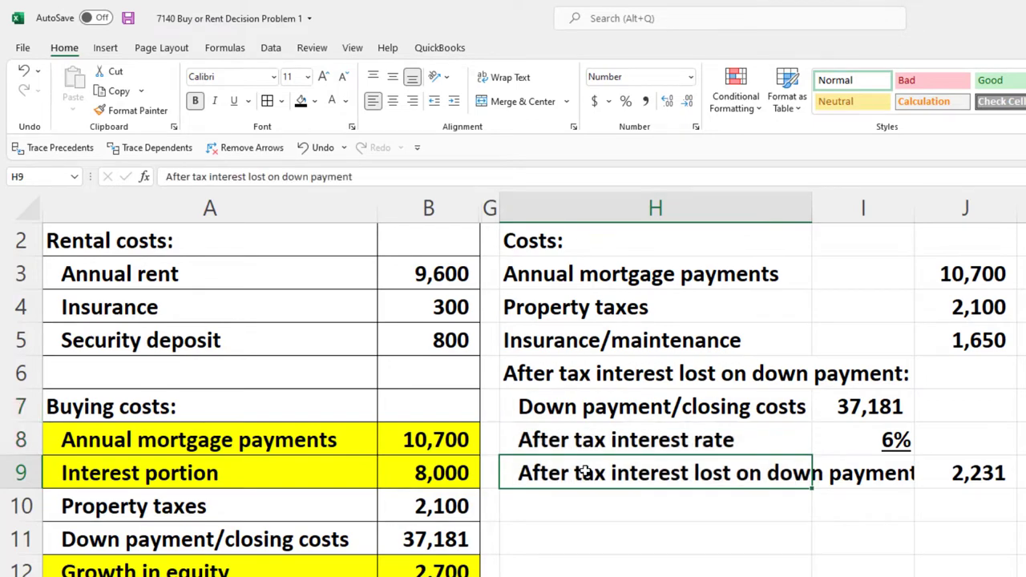
left_click(455, 102)
left_click(694, 561)
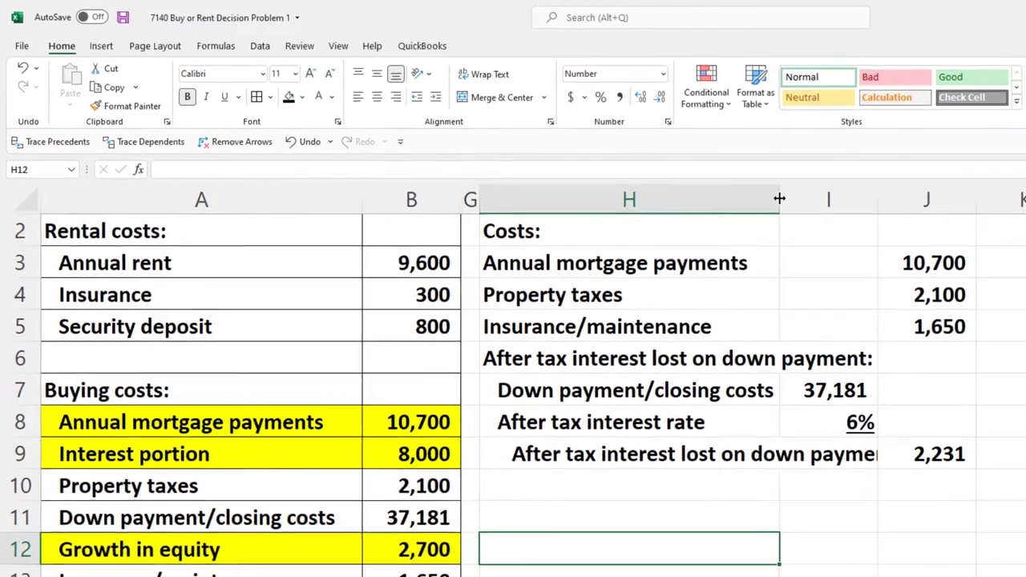
left_click_drag(812, 209, 828, 205)
left_click_drag(742, 183, 749, 181)
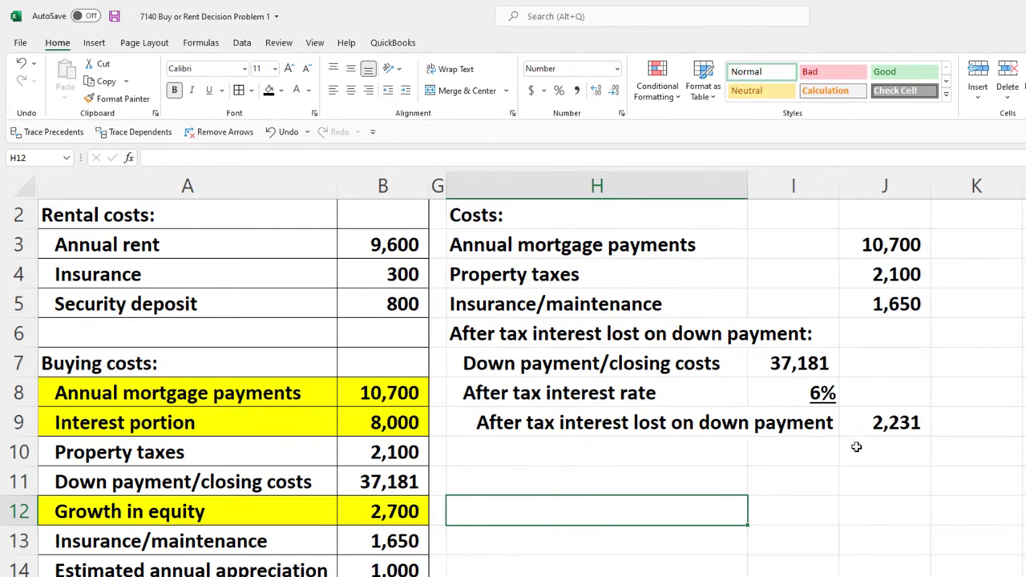
Delete the Costs: cells H2:J2, shifting the cells below up
scroll(857, 447, "up", 1)
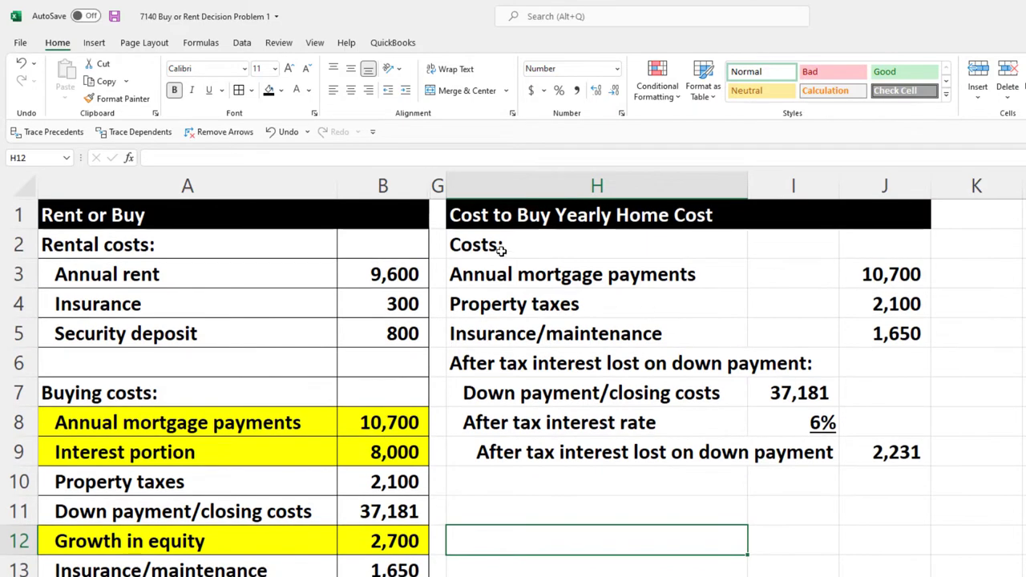
left_click_drag(534, 233, 855, 238)
right_click(856, 240)
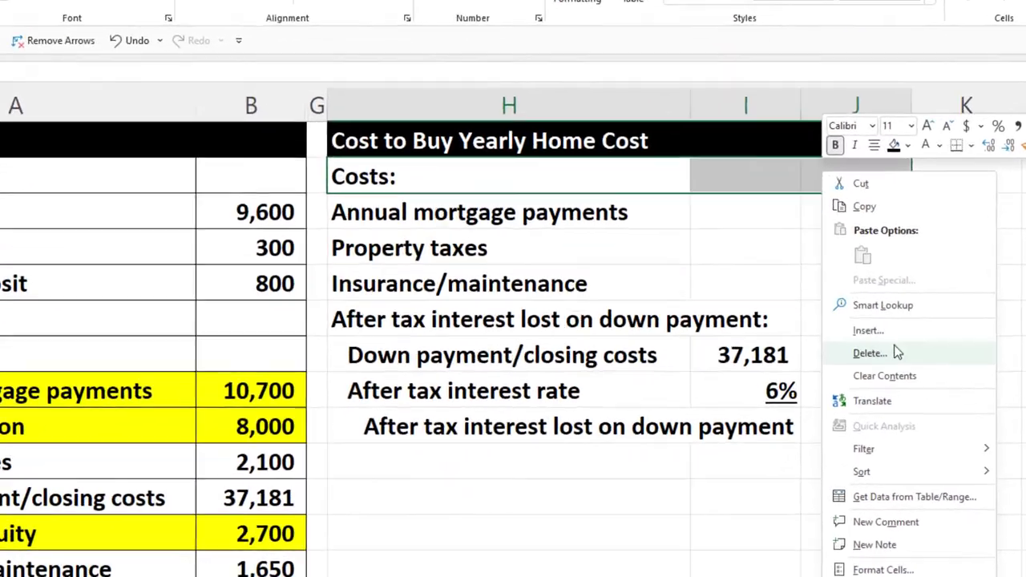
left_click(896, 391)
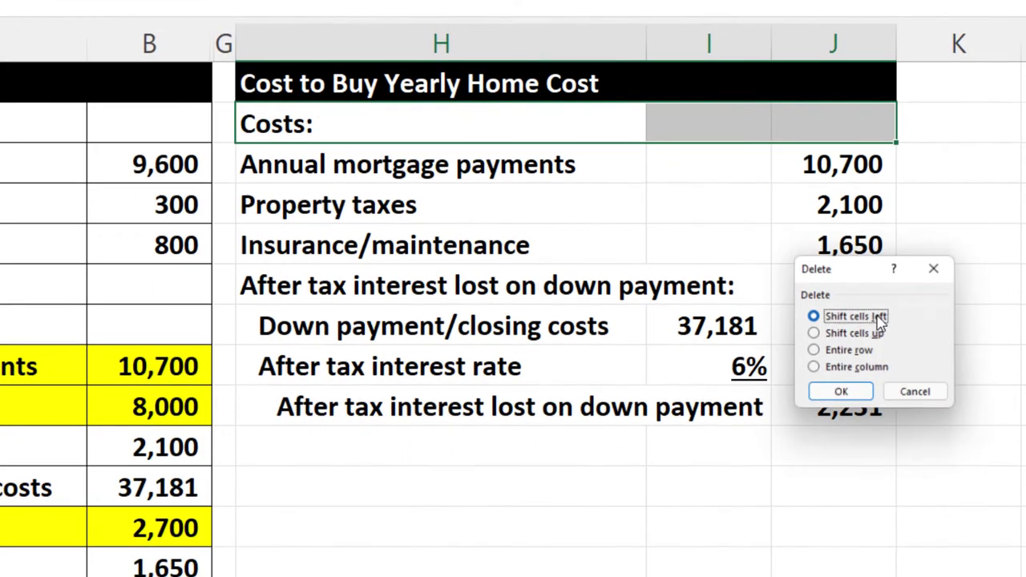
left_click(840, 336)
left_click(840, 395)
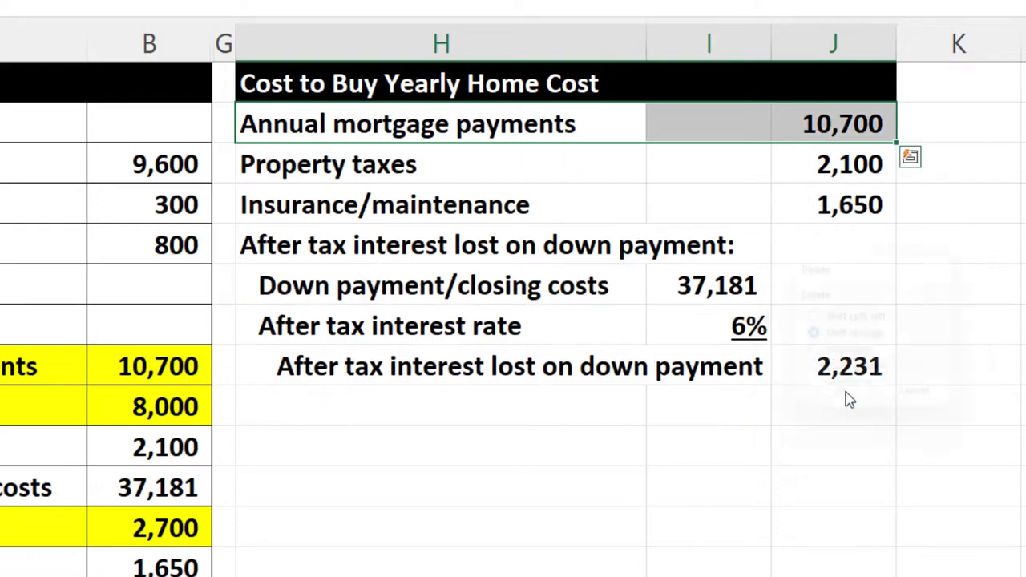
Enter the total label Cost to buy-yearly home cost in H9
left_click(316, 414)
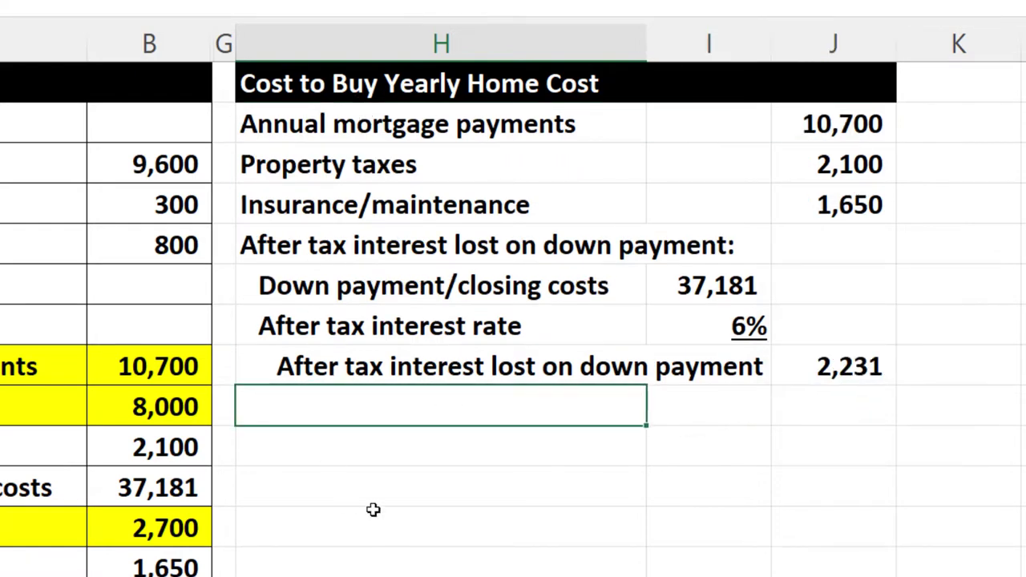
type("Cost to b")
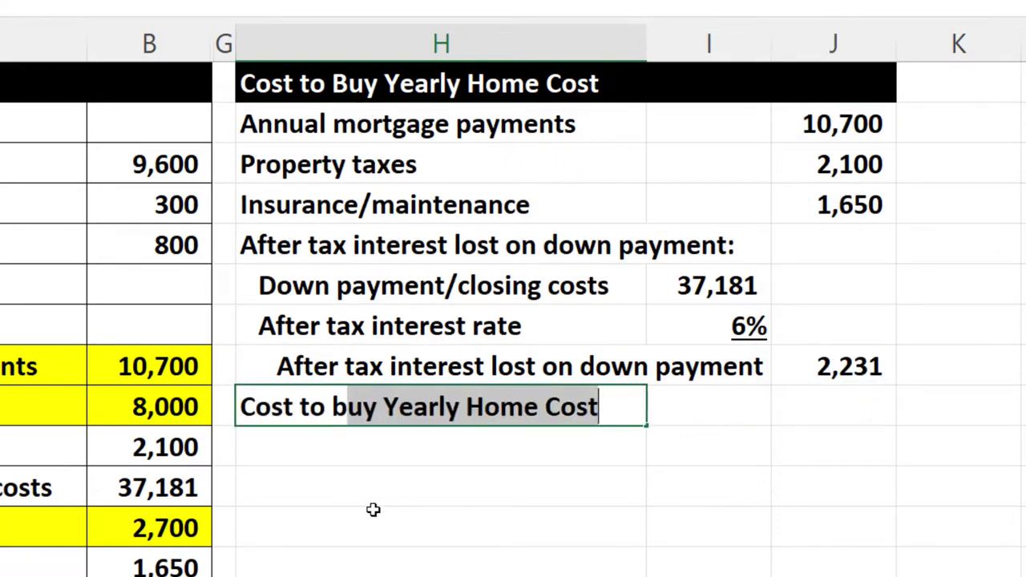
type("uy yearly ")
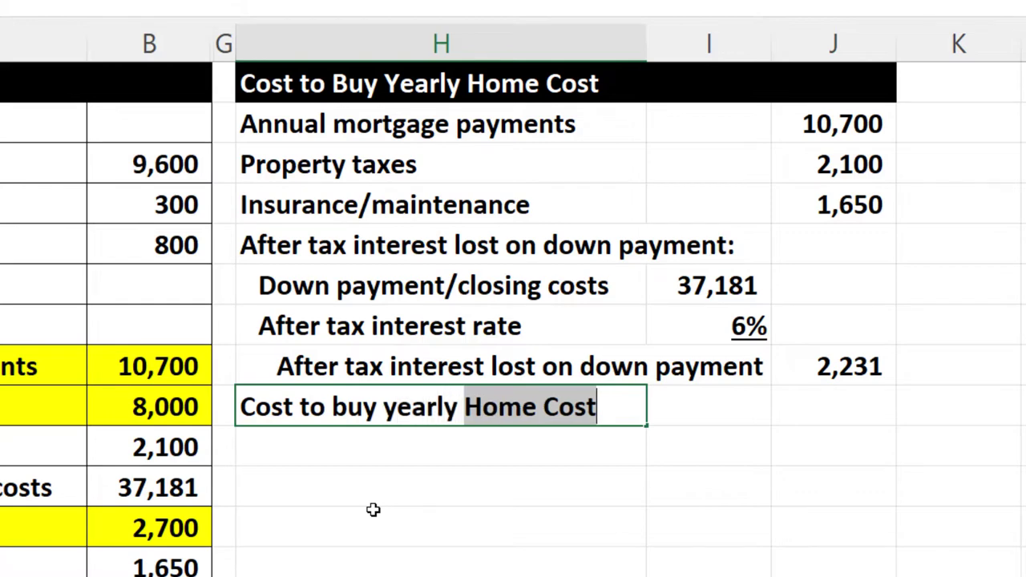
type("home cost")
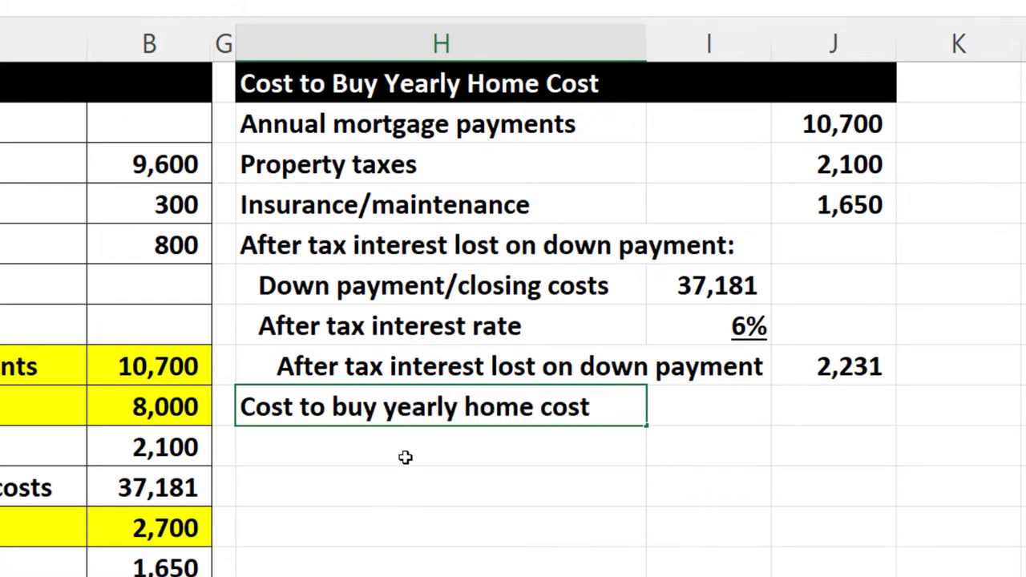
left_click(385, 409)
key("BackSpace")
type("-")
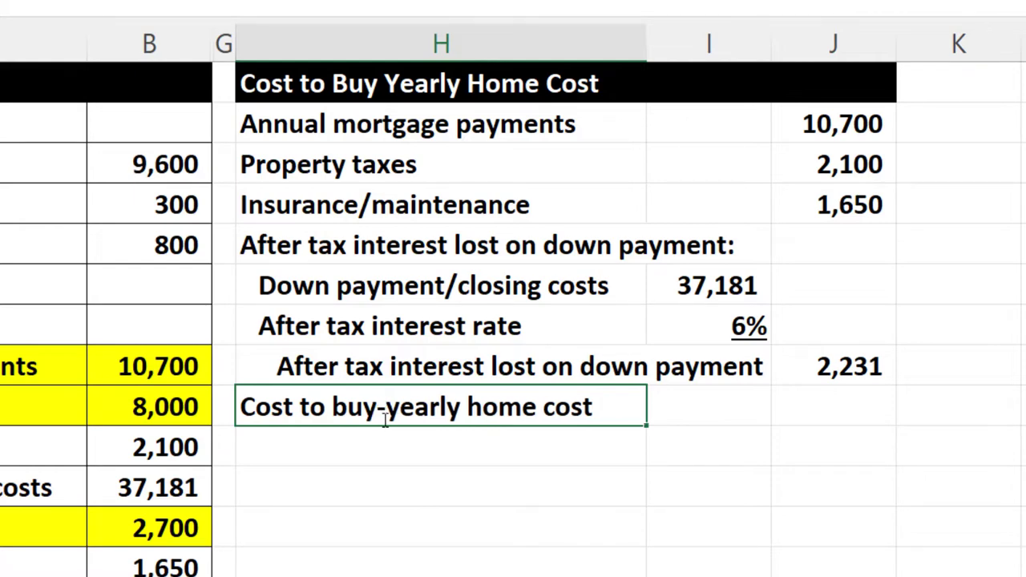
key("Return")
key("Up")
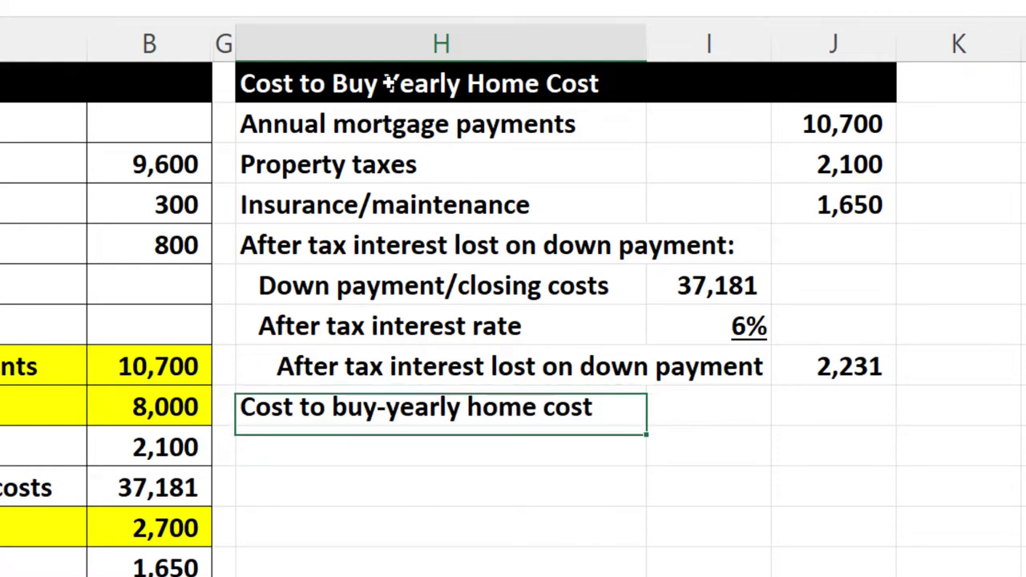
Change the table heading in H1 to Cost to Buy-Yearly Home Cost
double_click(389, 84)
key("BackSpace")
type("-")
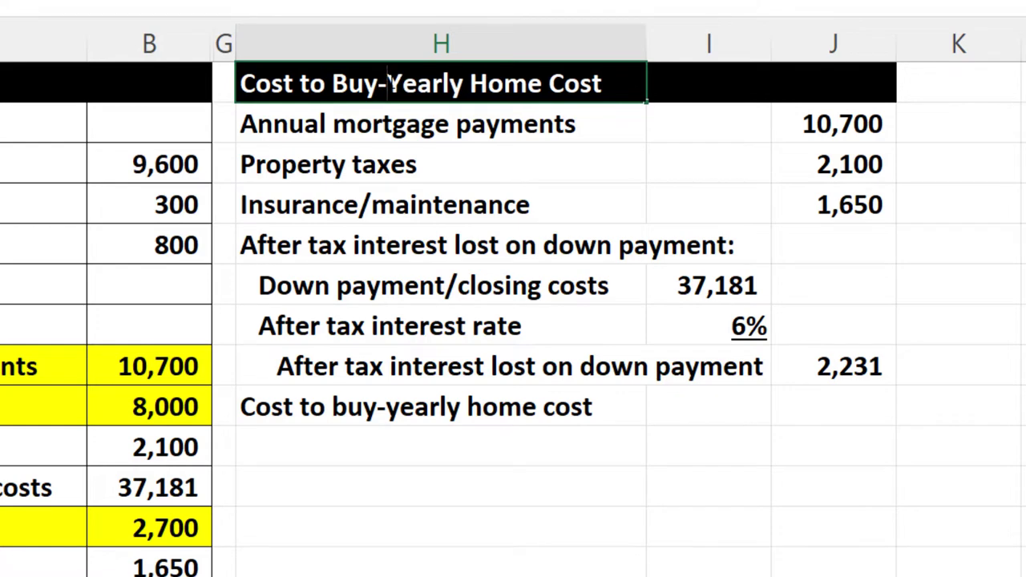
left_click(578, 518)
Total the yearly home costs in J9 with a SUM formula over J2:J8
left_click(826, 405)
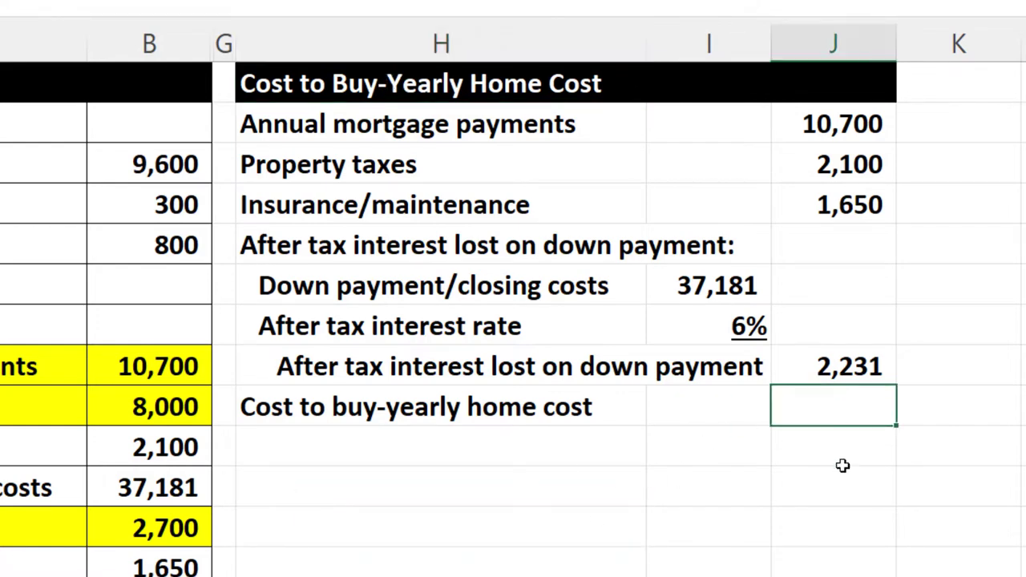
type("=sum(")
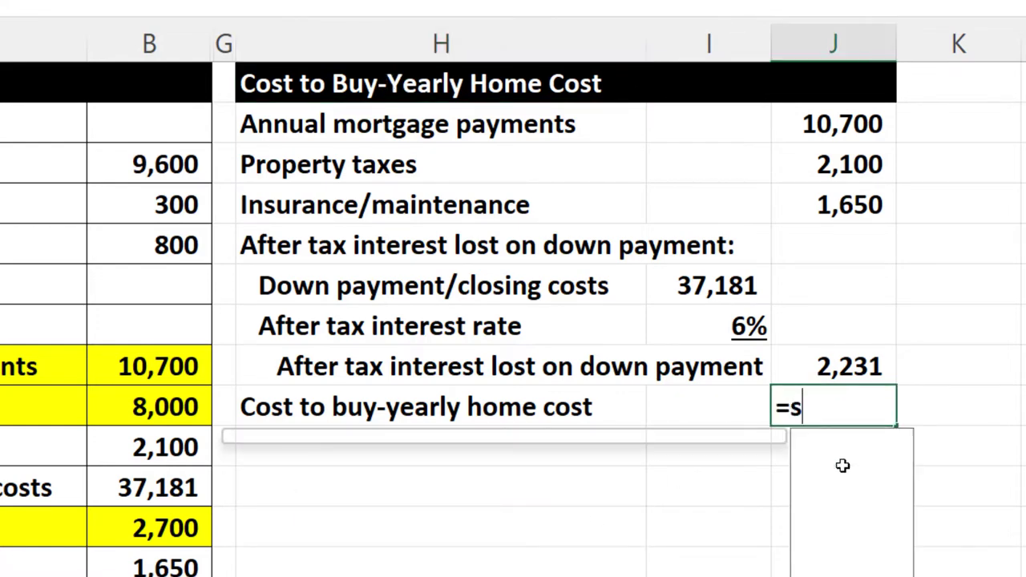
key("Up")
key("shift+Up")
key("shift+Up")
key("shift+Up")
key("shift+Up")
key("shift+Up")
key("shift+Up")
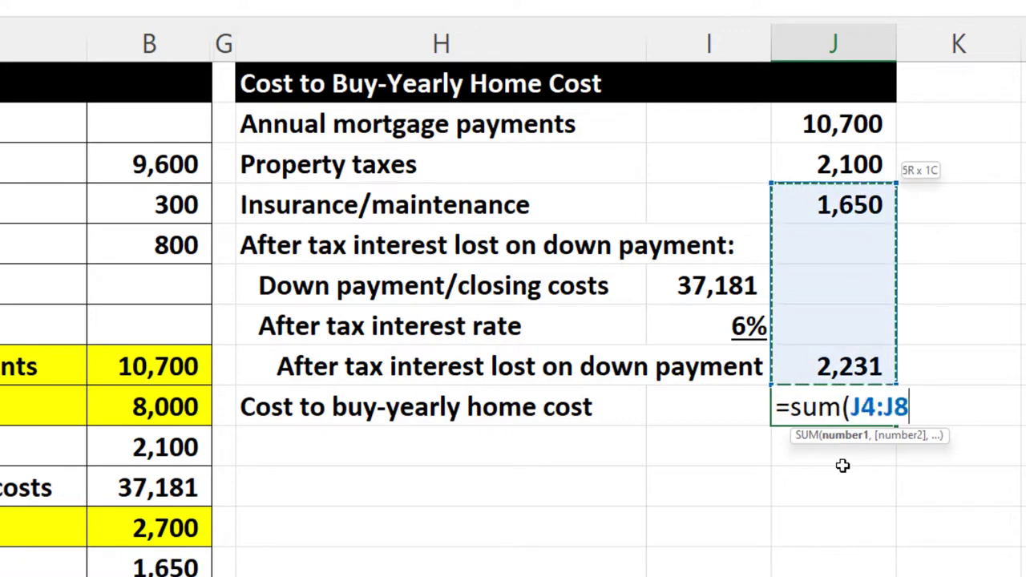
key("Return")
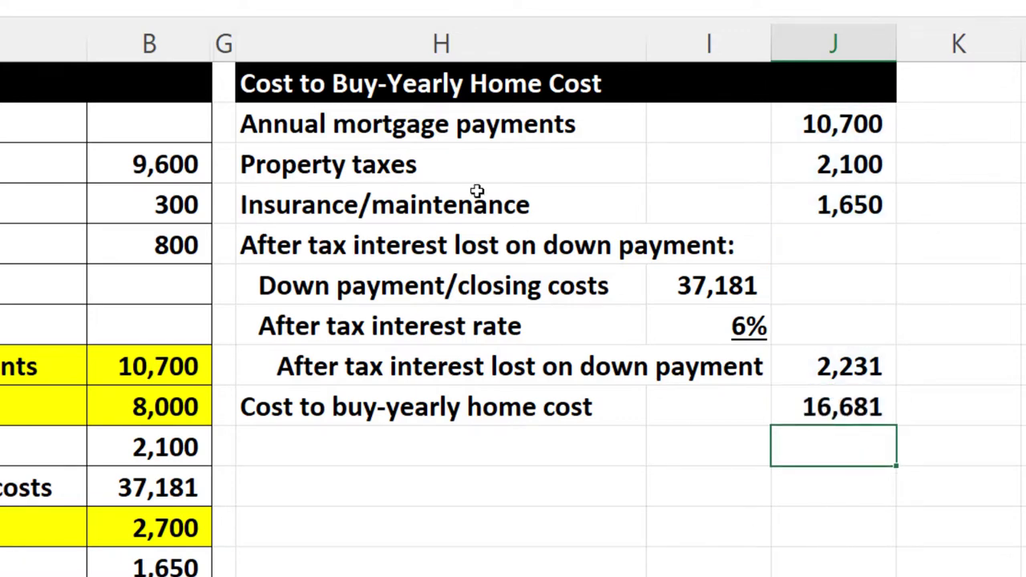
Format the cost table H2:J9 with a light blue fill and borders around all cells
left_click_drag(350, 119, 783, 406)
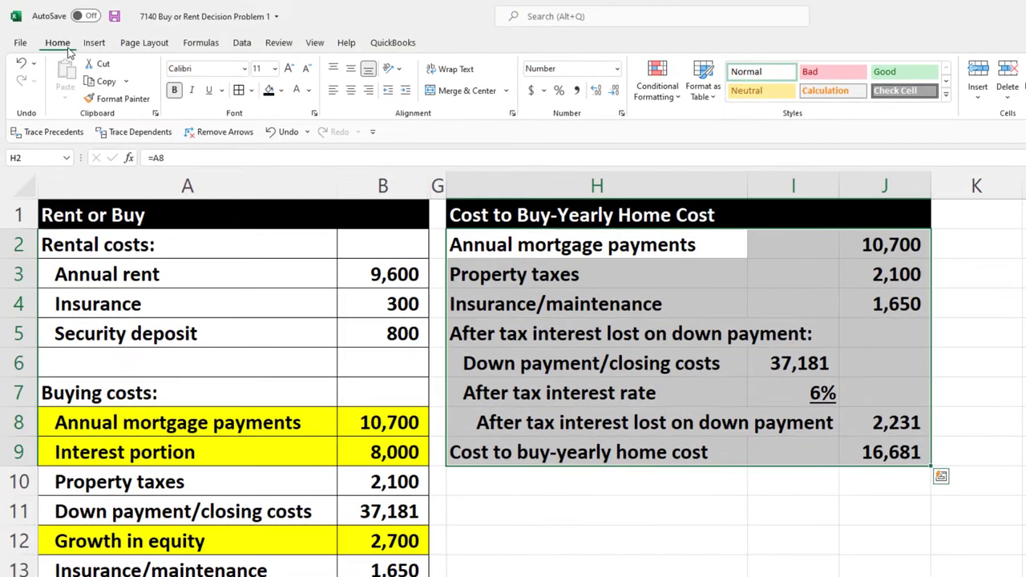
left_click(281, 90)
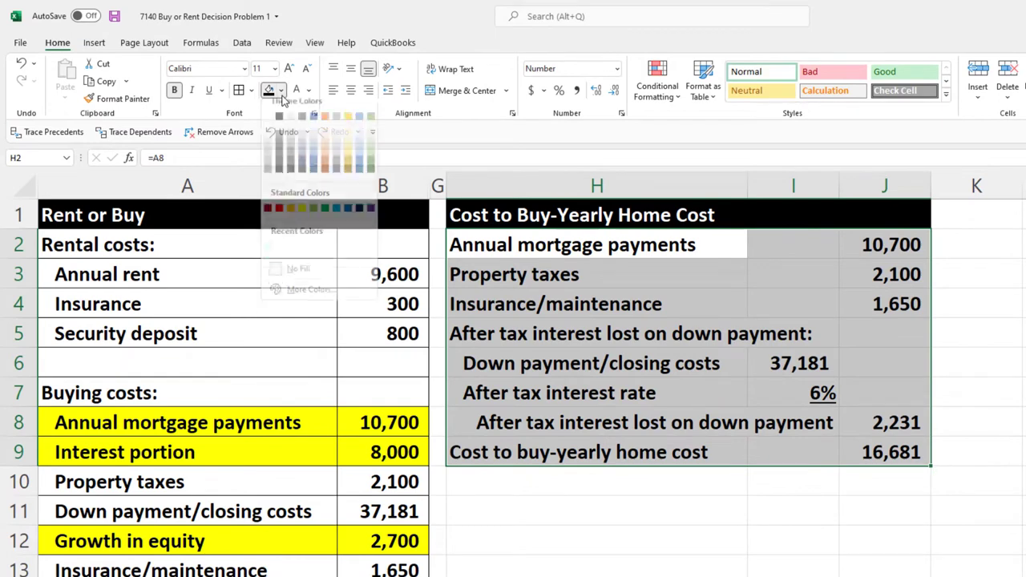
left_click(268, 255)
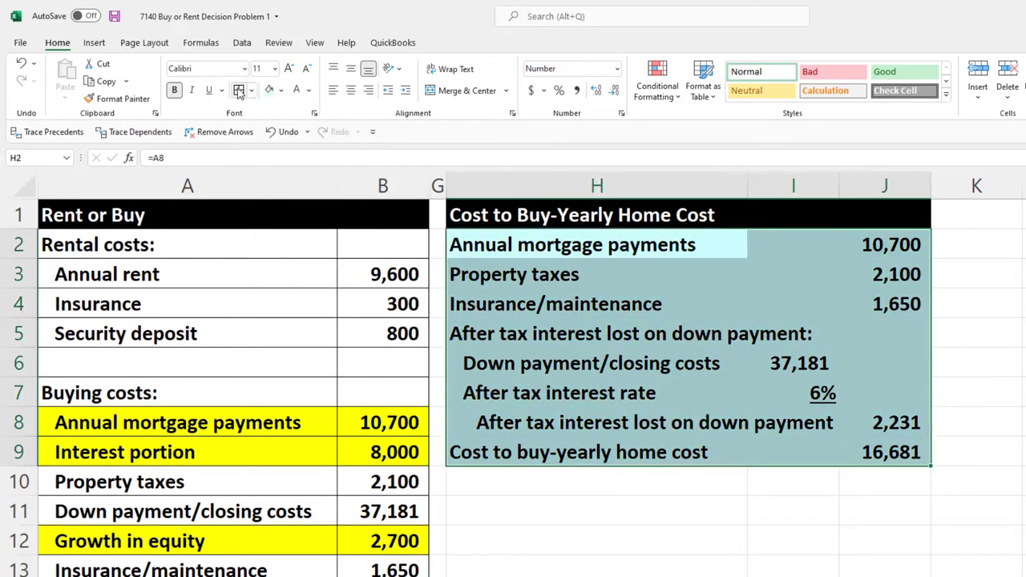
Underline the after tax interest lost amount in J8, just above the total
left_click(853, 425)
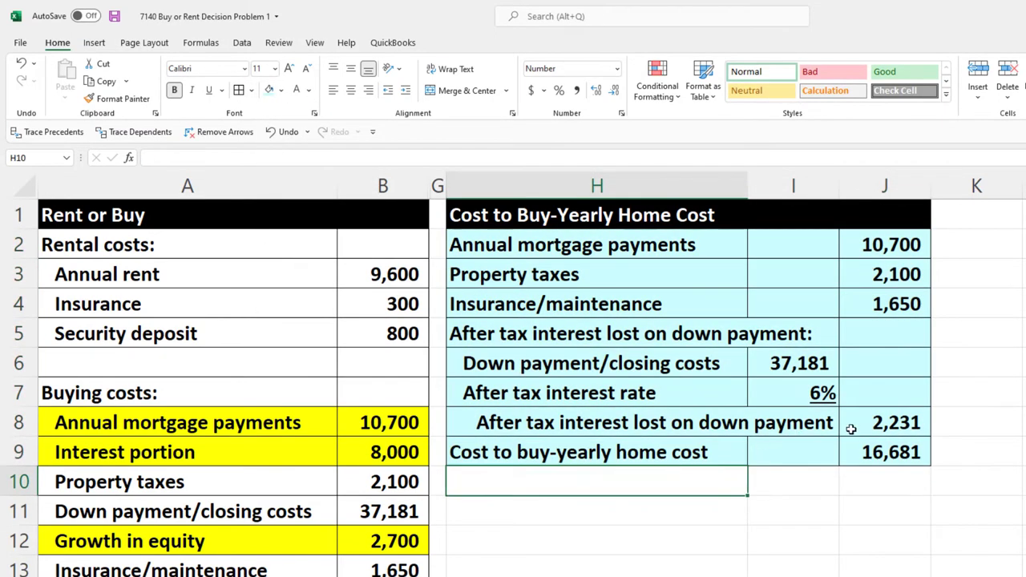
left_click(209, 90)
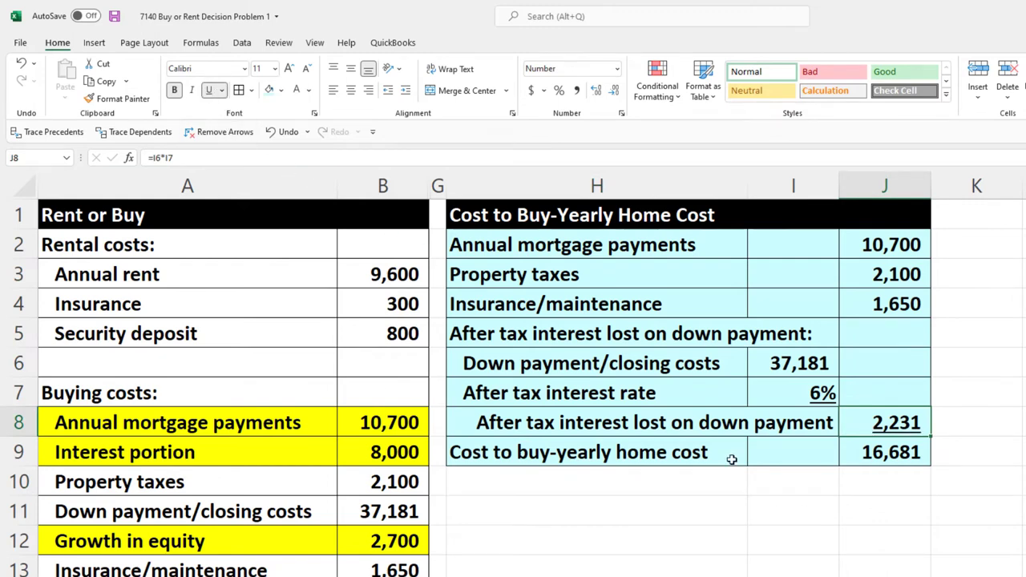
Apply a double underline to the yearly home cost total in J9
left_click(866, 454)
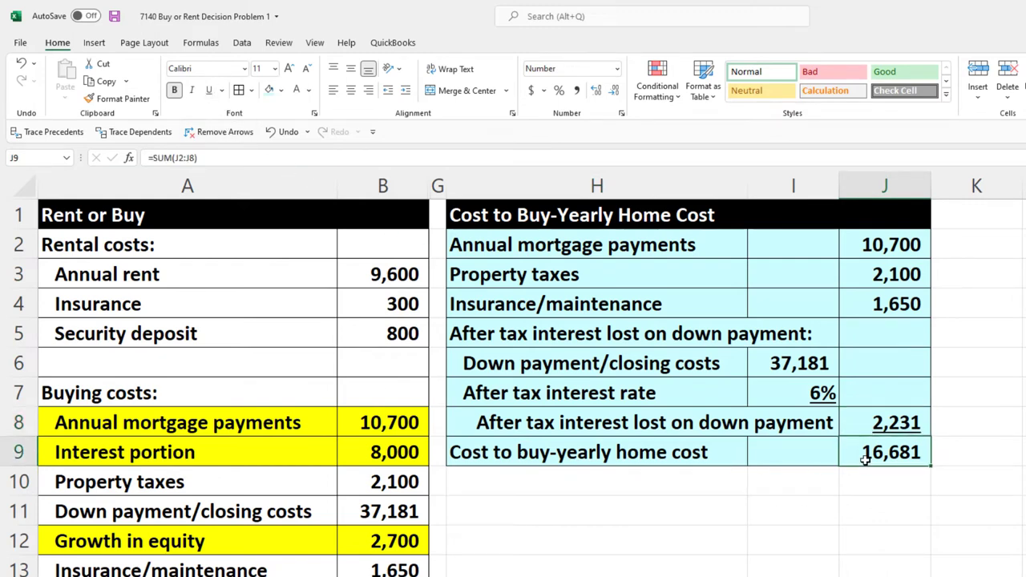
left_click(222, 91)
left_click(258, 126)
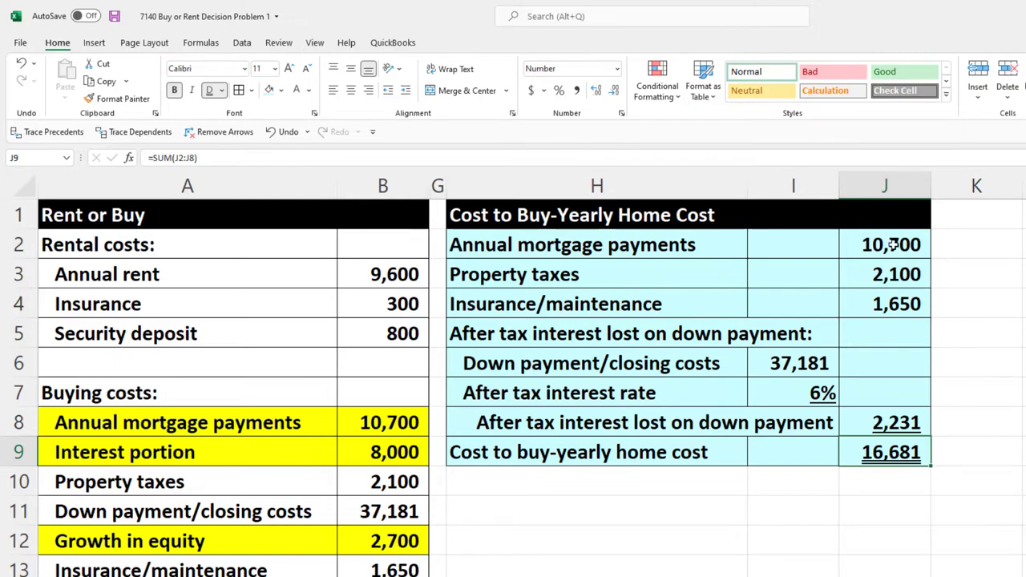
left_click_drag(892, 245, 896, 297)
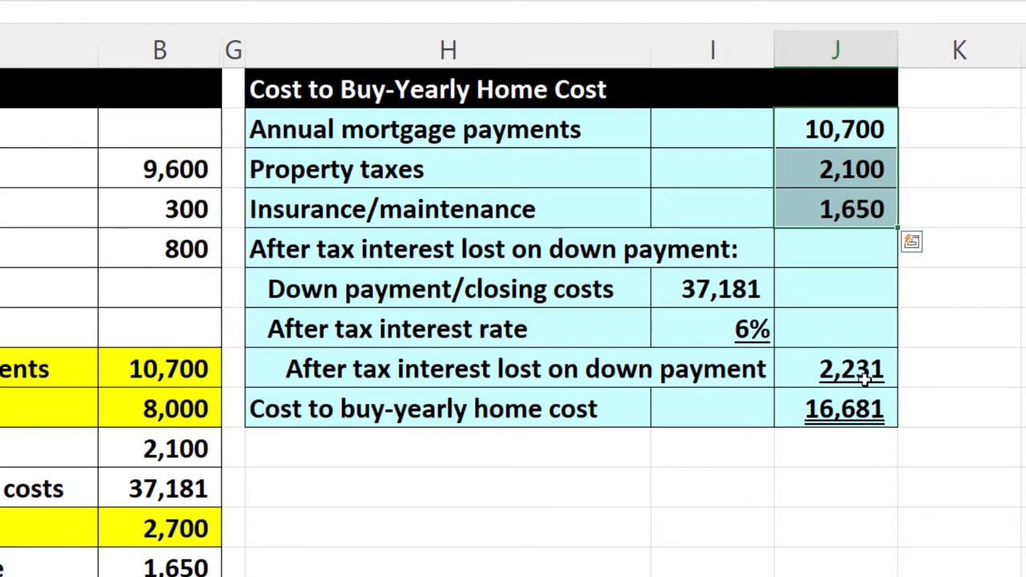
left_click(758, 307)
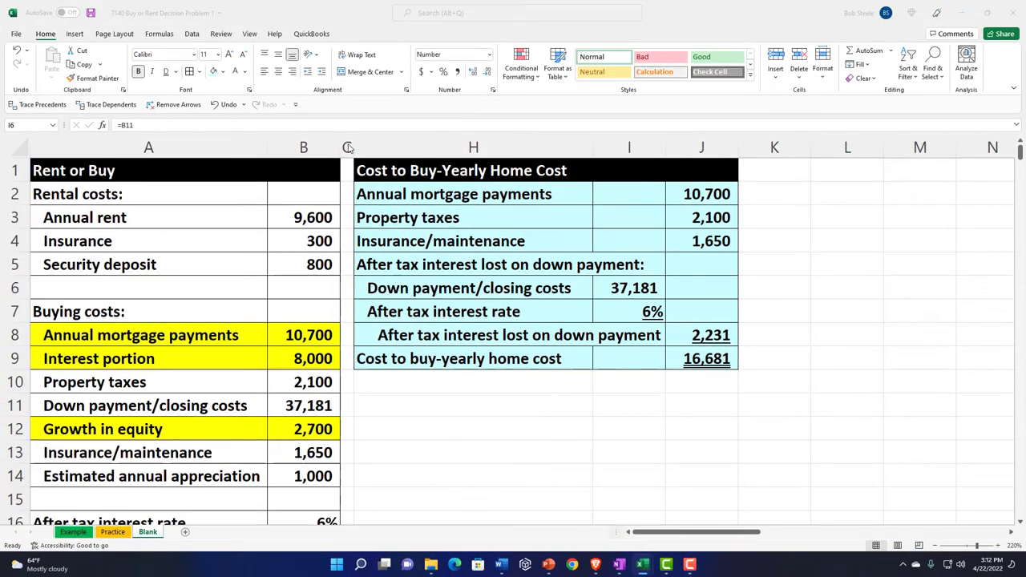
Copy the narrow spacer column formatting from column G to column K with Format Painter
left_click(349, 147)
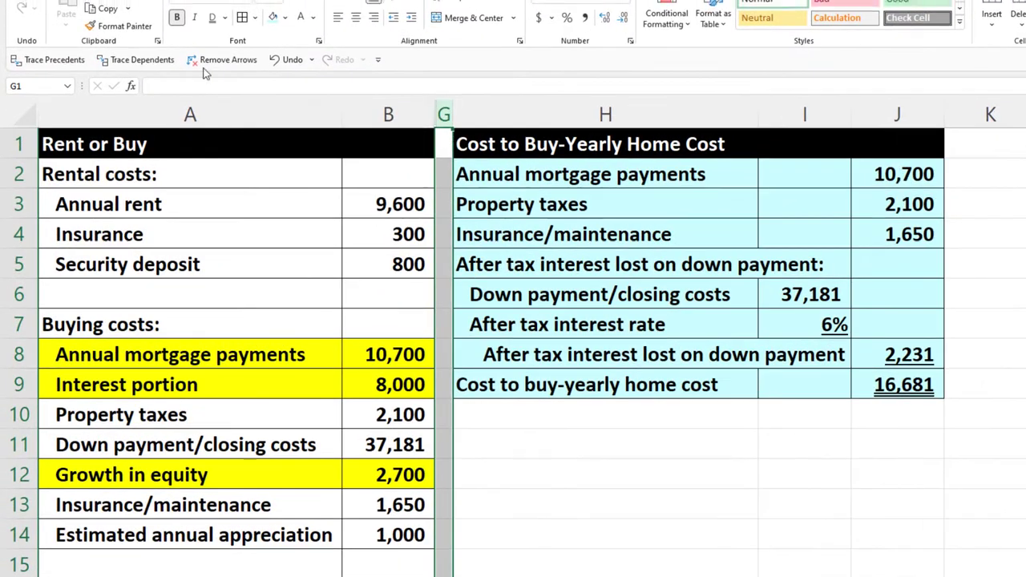
left_click(118, 26)
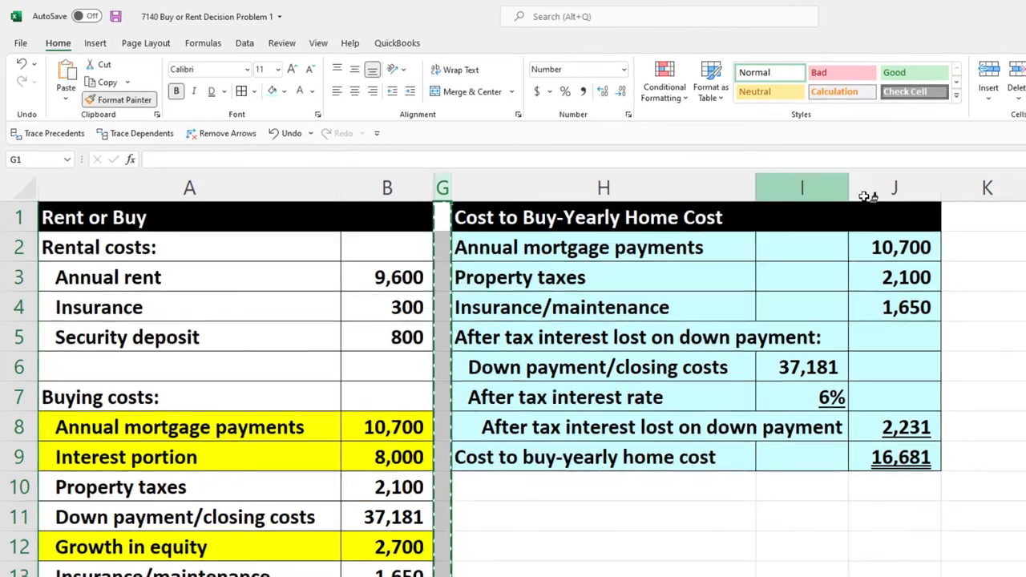
left_click(982, 188)
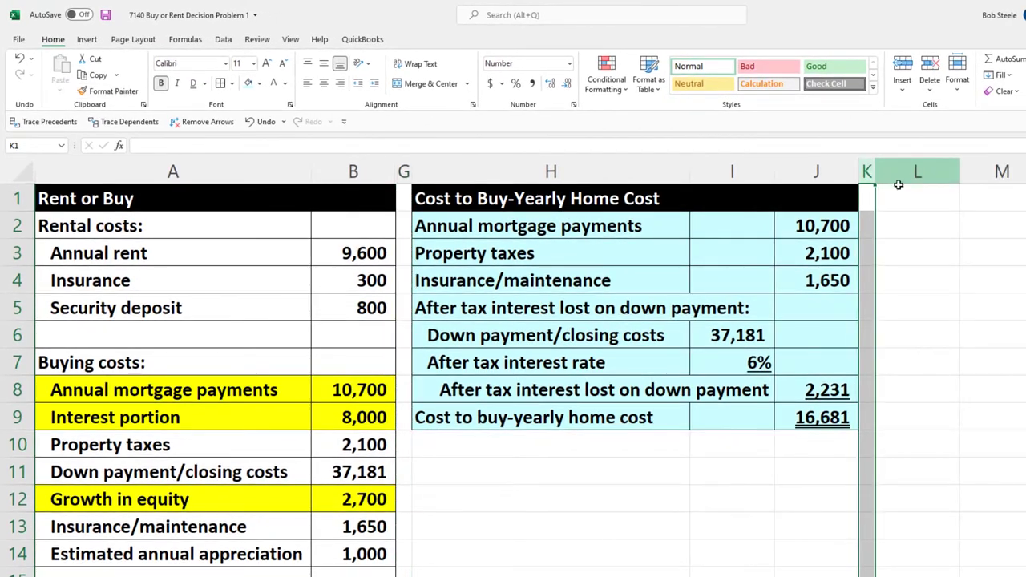
Enter the heading Benefits of Home Purchase in L1
left_click(902, 198)
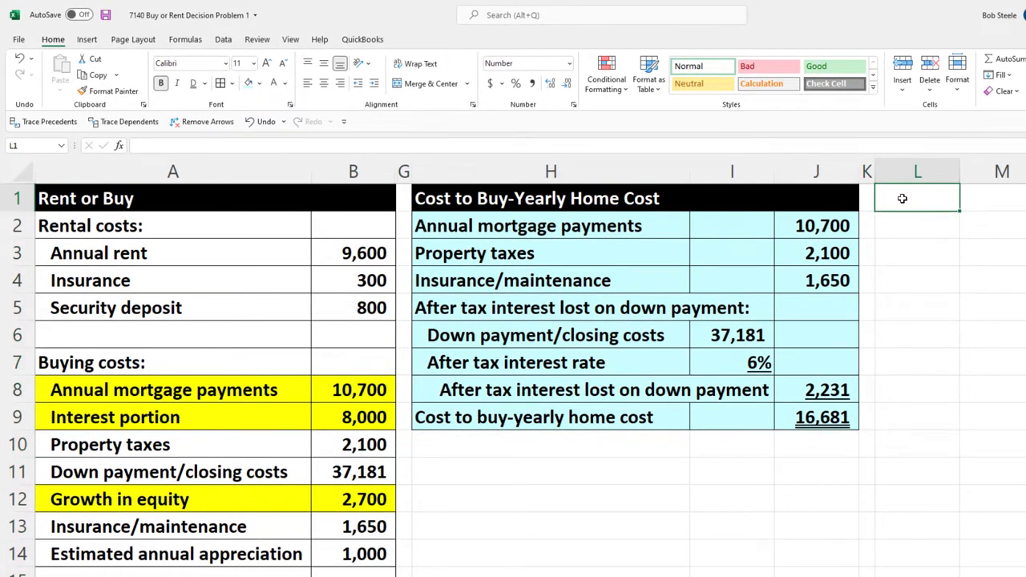
type("Benefits of Hom")
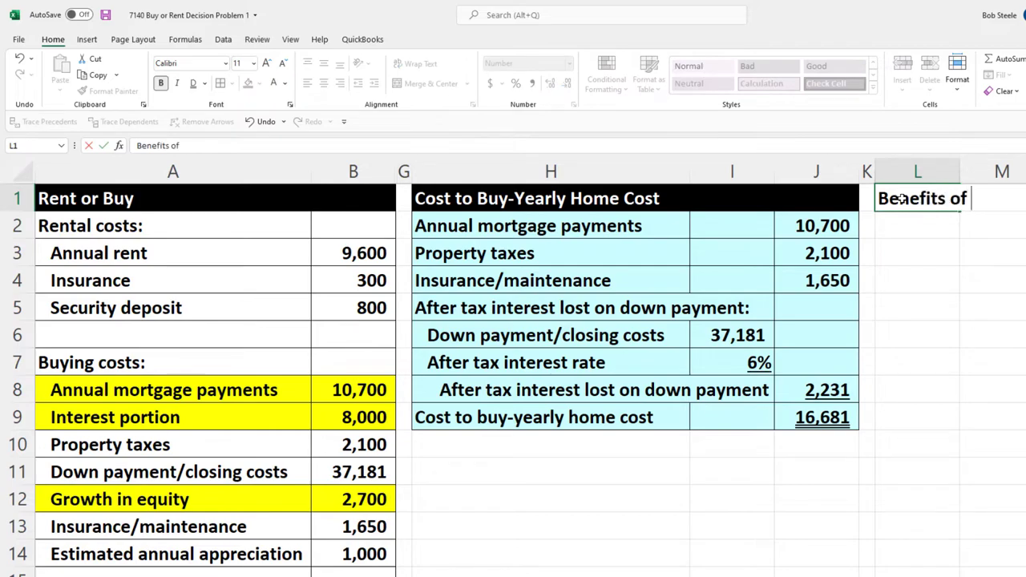
type("e Purchase")
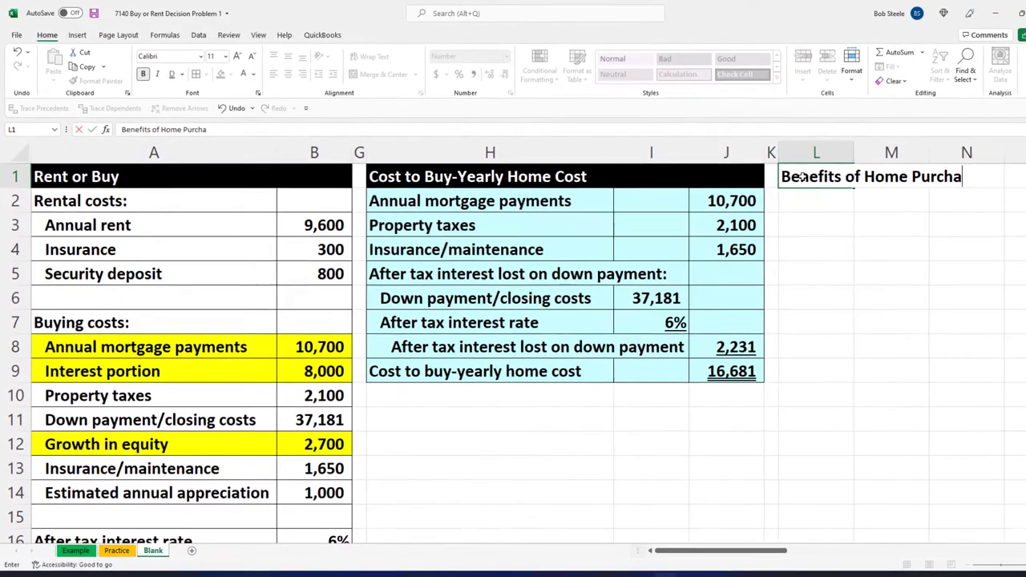
key("Return")
key("Right")
key("Right")
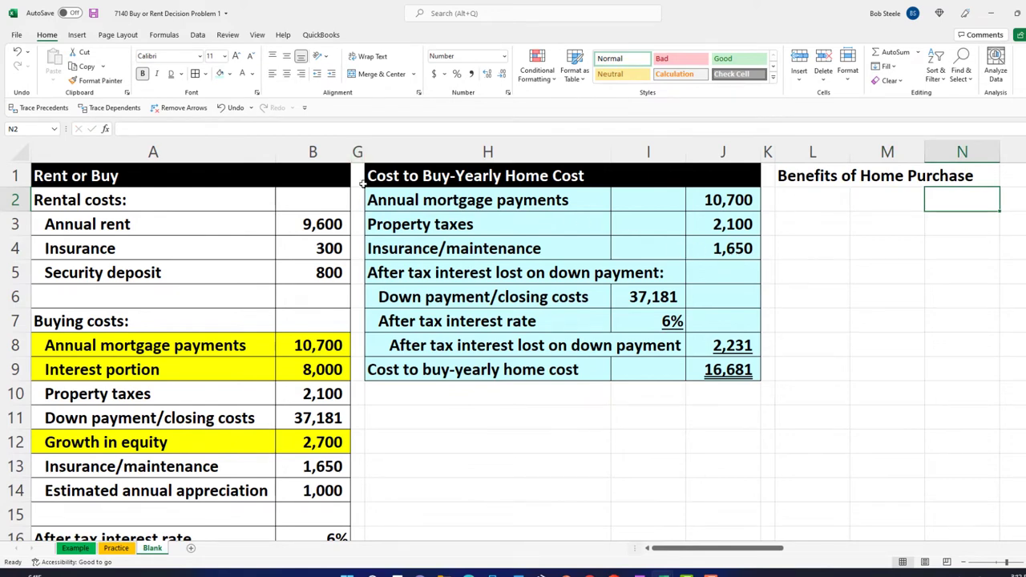
Hide columns G through J and widen column L to fit the Benefits of Home Purchase heading
left_click_drag(358, 152, 704, 156)
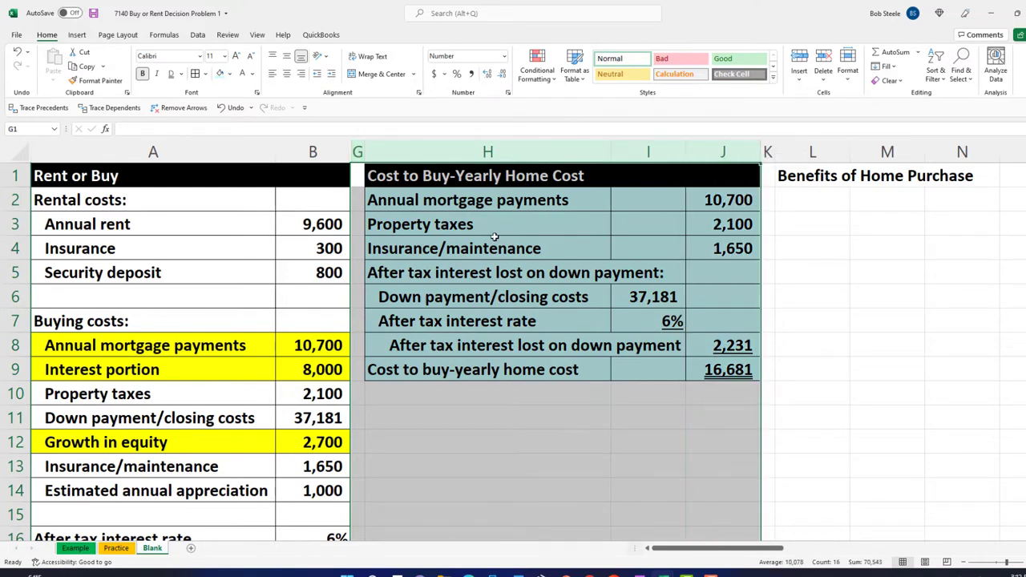
right_click(495, 236)
left_click(525, 404)
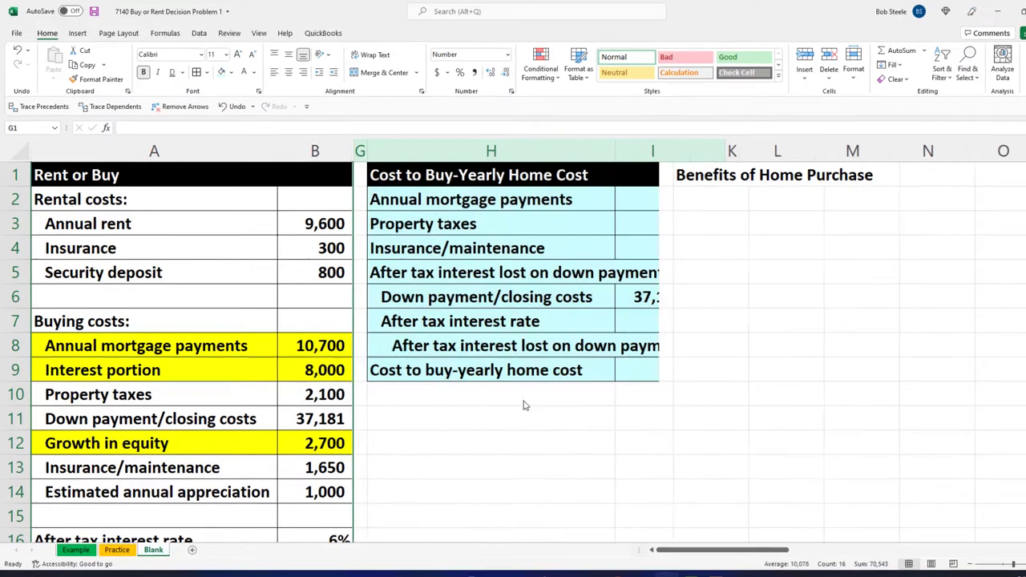
left_click(472, 304)
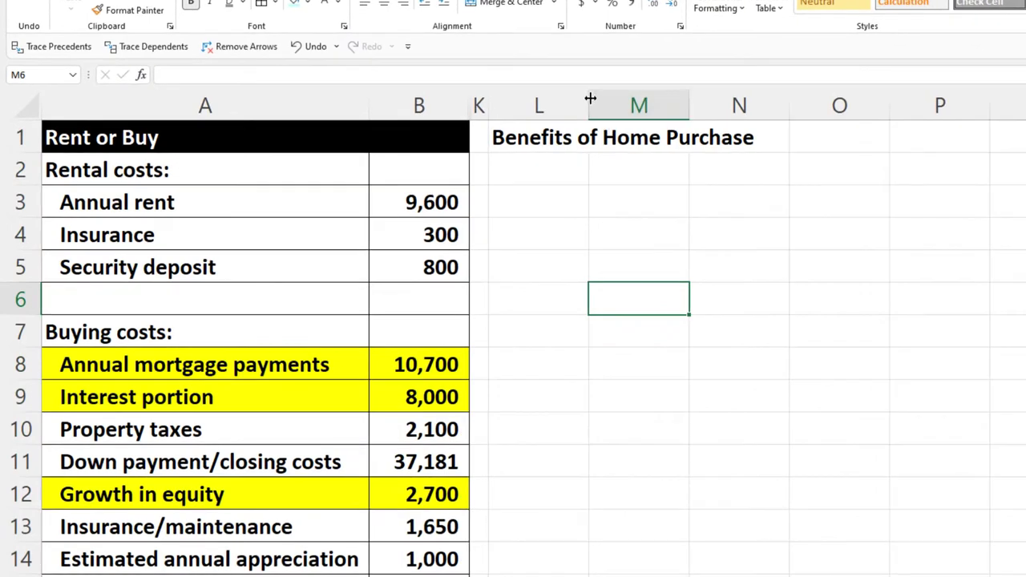
left_click_drag(591, 98, 762, 99)
left_click(657, 212)
Format the heading row L1:N1 with a black fill and white text
left_click_drag(569, 134, 888, 133)
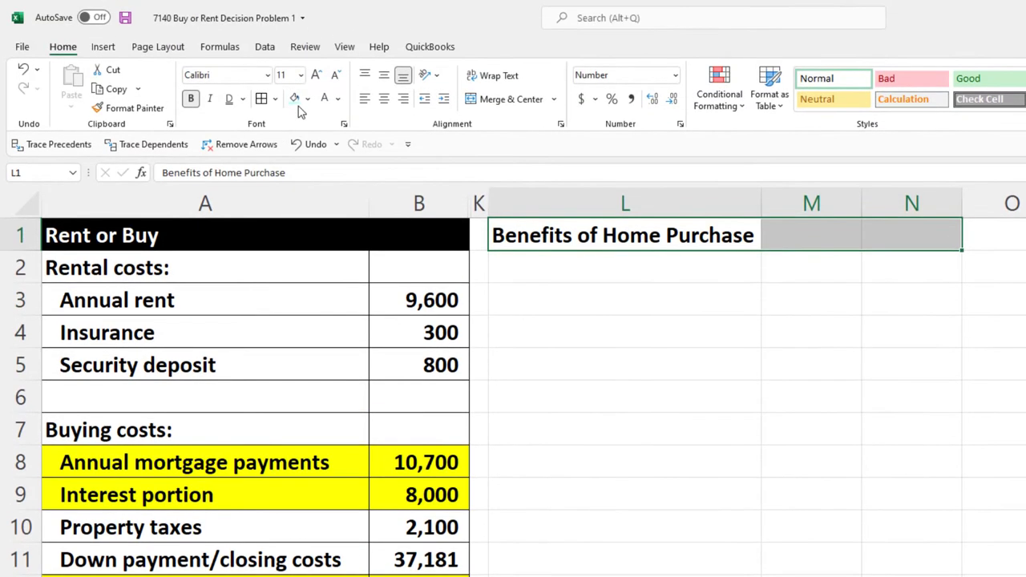
left_click(309, 99)
left_click(314, 135)
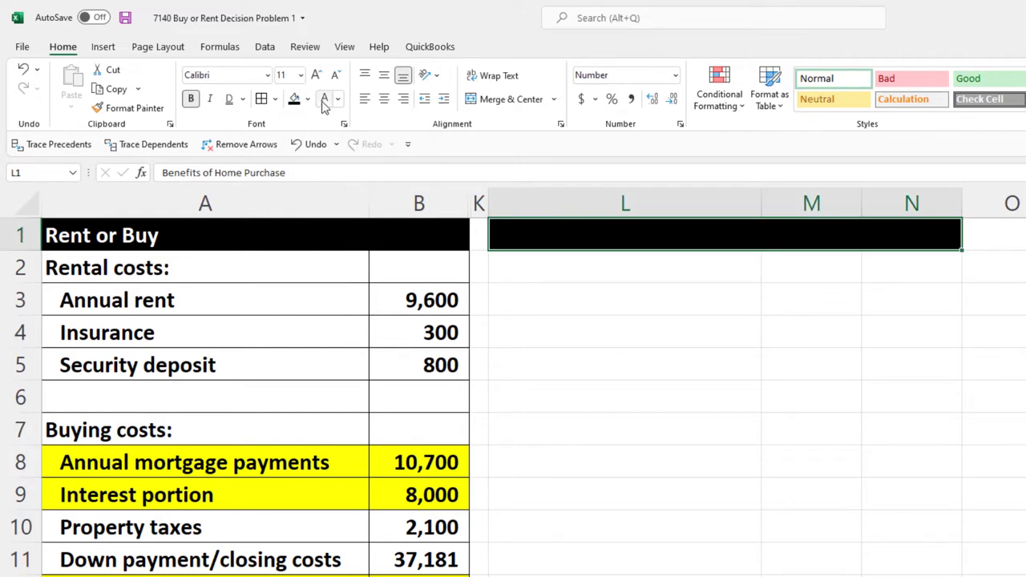
left_click(324, 102)
Enter the label Growth in equity in L2, below the Benefits of Home Purchase heading
left_click(553, 265)
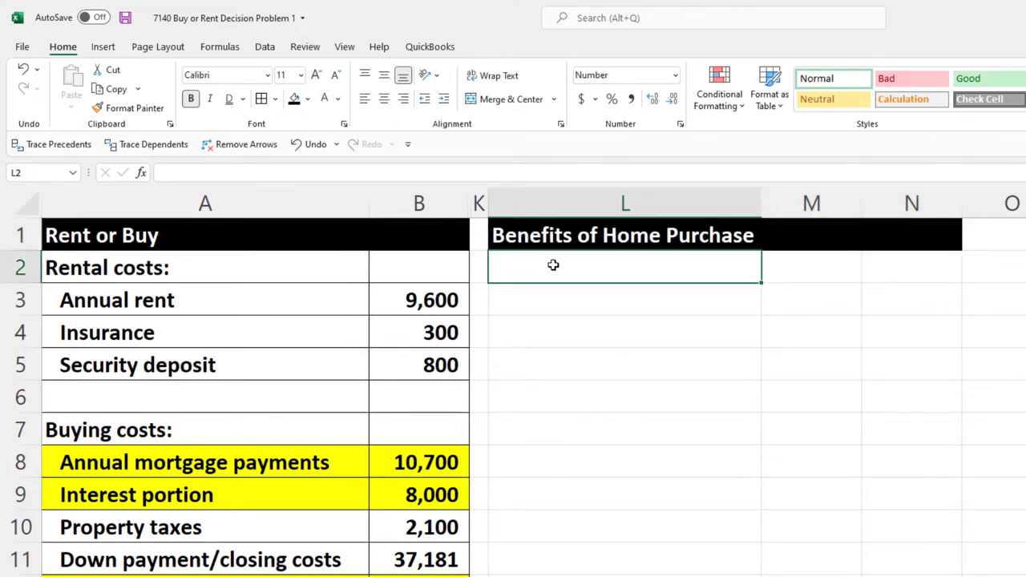
type("Gro")
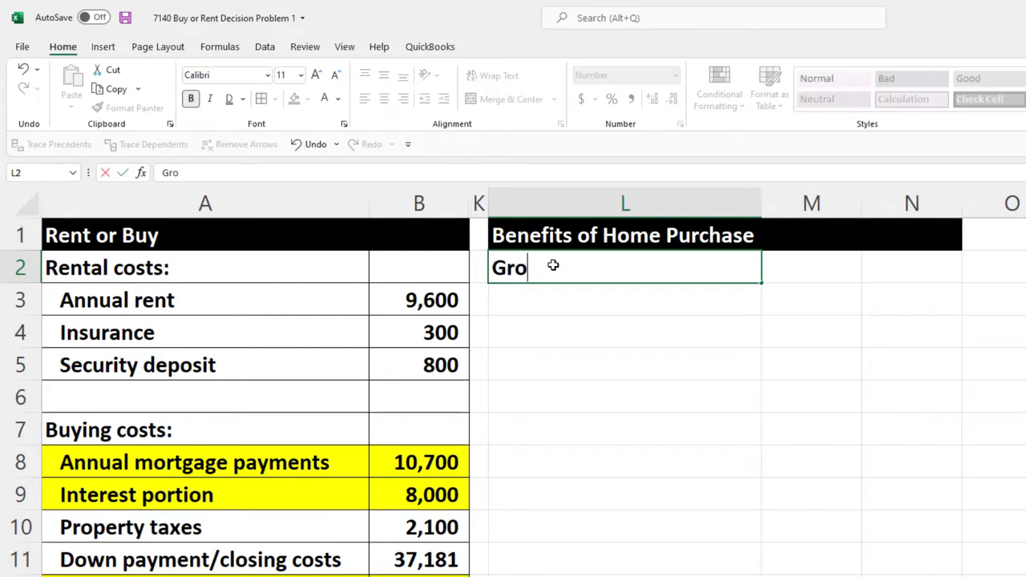
type("wth in equity")
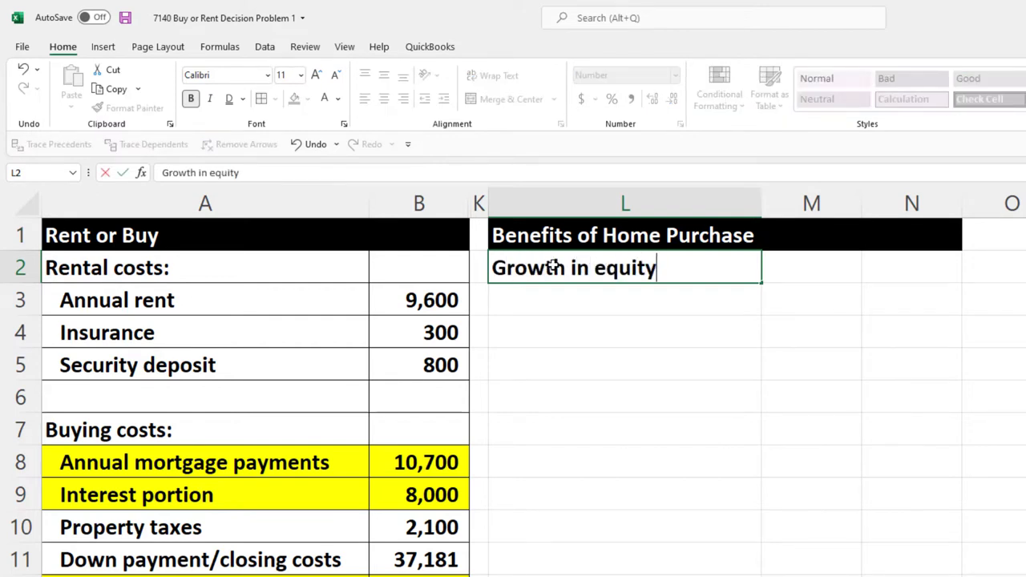
key("Tab")
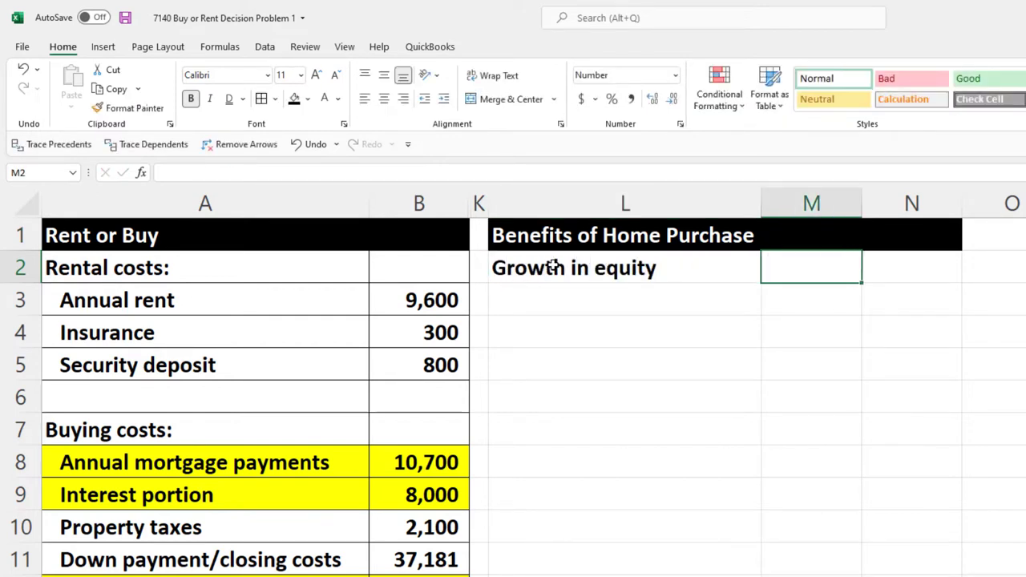
type("=")
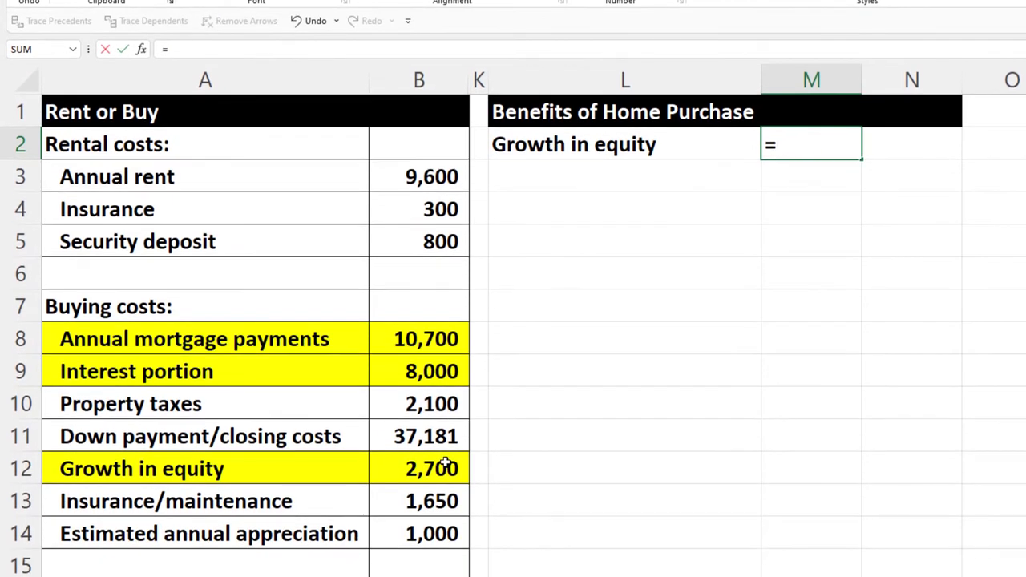
left_click(446, 466)
key("Return")
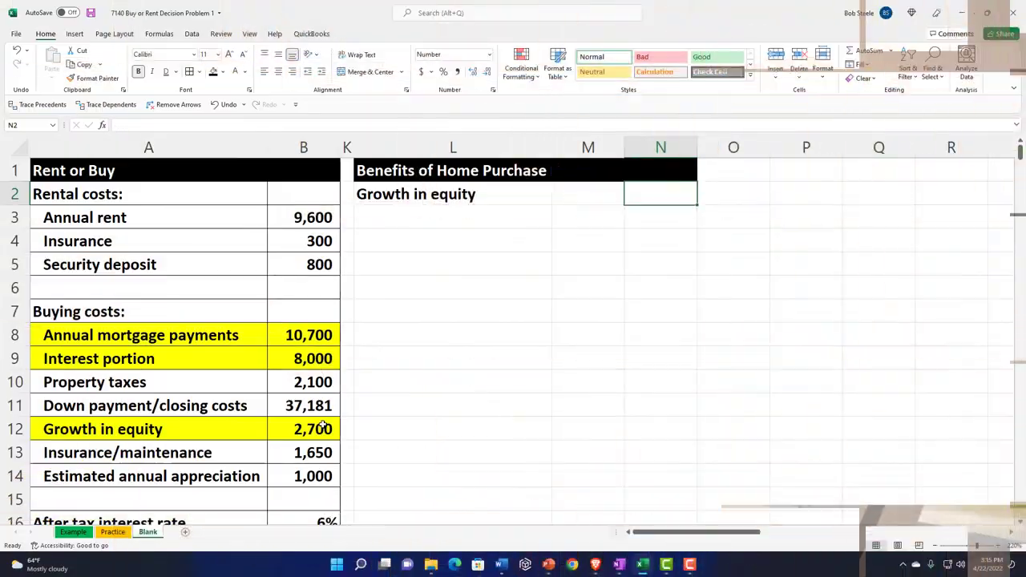
Link N2 to the growth in equity amount in B12 with the formula =B12
type("=")
key("Left")
key("Down")
key("Down")
key("Down")
key("Down")
key("Down")
key("Down")
key("Down")
key("Down")
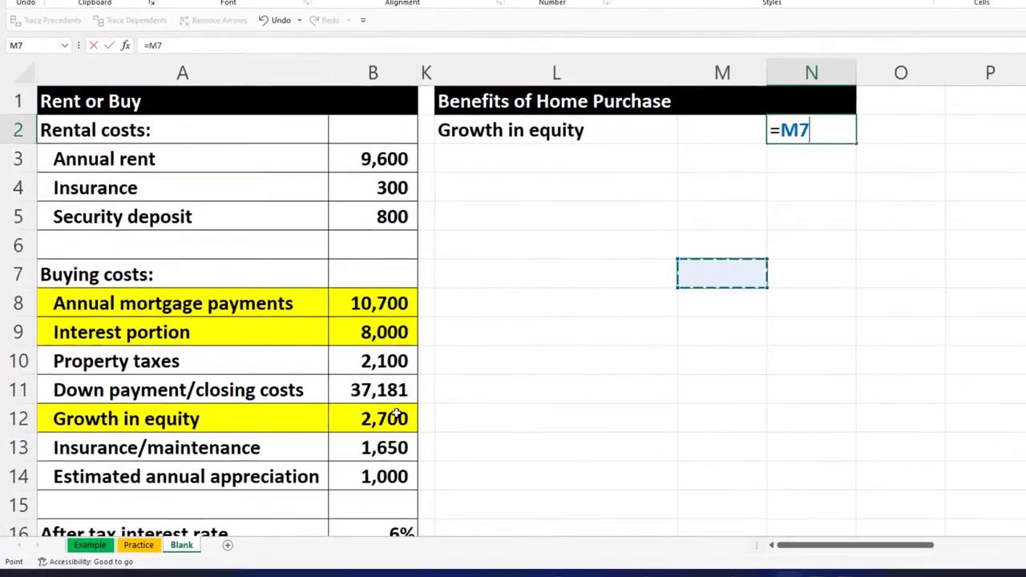
key("Left")
key("Left")
key("Down")
key("Left")
key("Down")
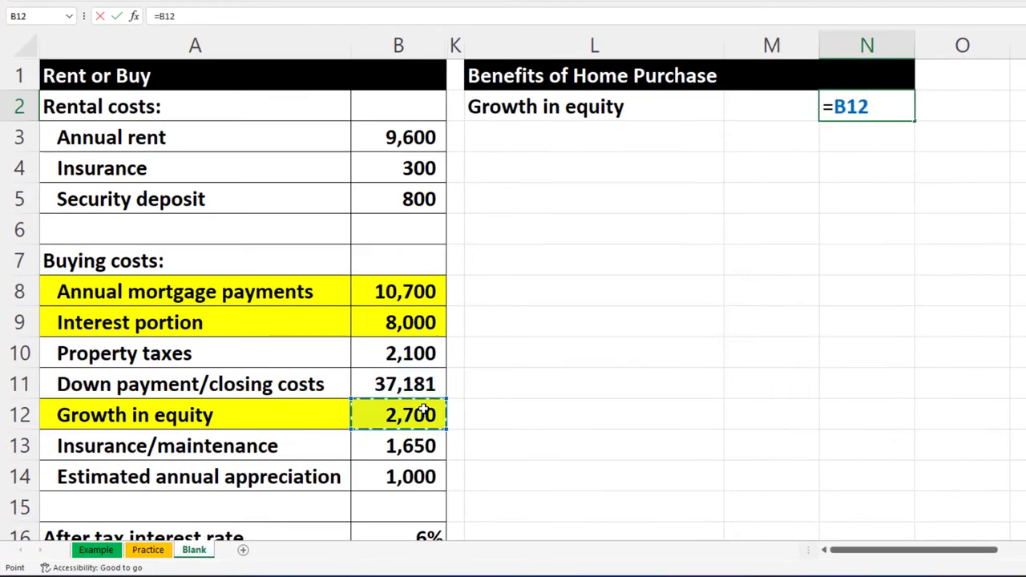
key("Return")
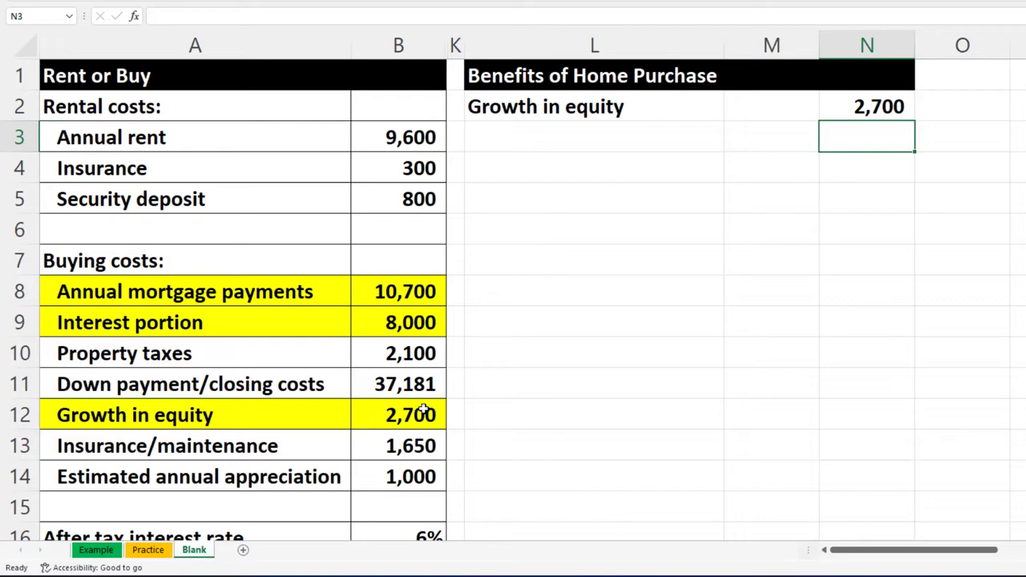
Bring the Estimated annual appreciation label into L3 with a formula referencing A14
key("Left")
key("Left")
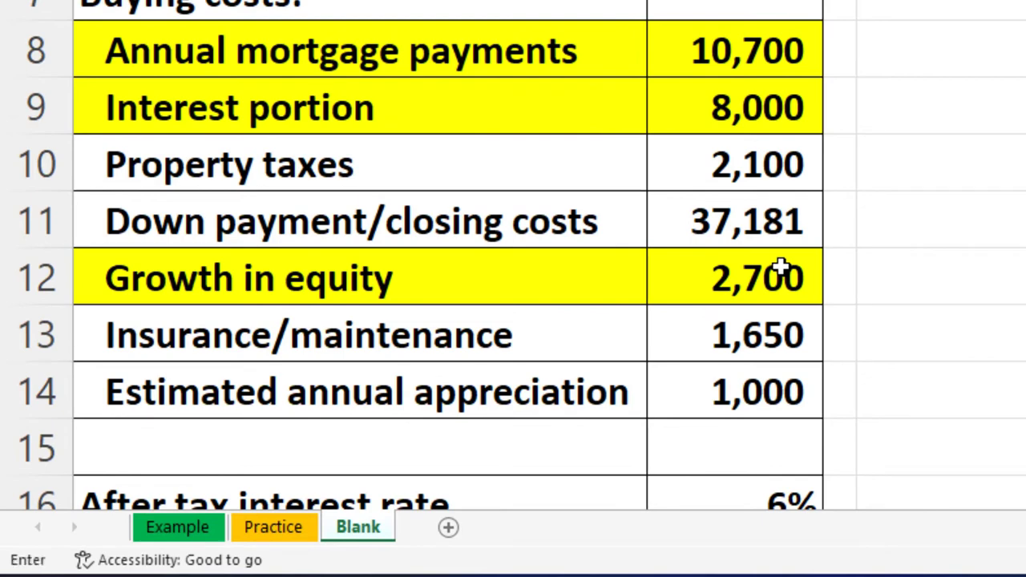
key("Down")
key("Down")
key("Down")
key("Down")
key("Down")
key("Down")
key("Down")
key("Down")
key("Down")
key("Down")
key("Down")
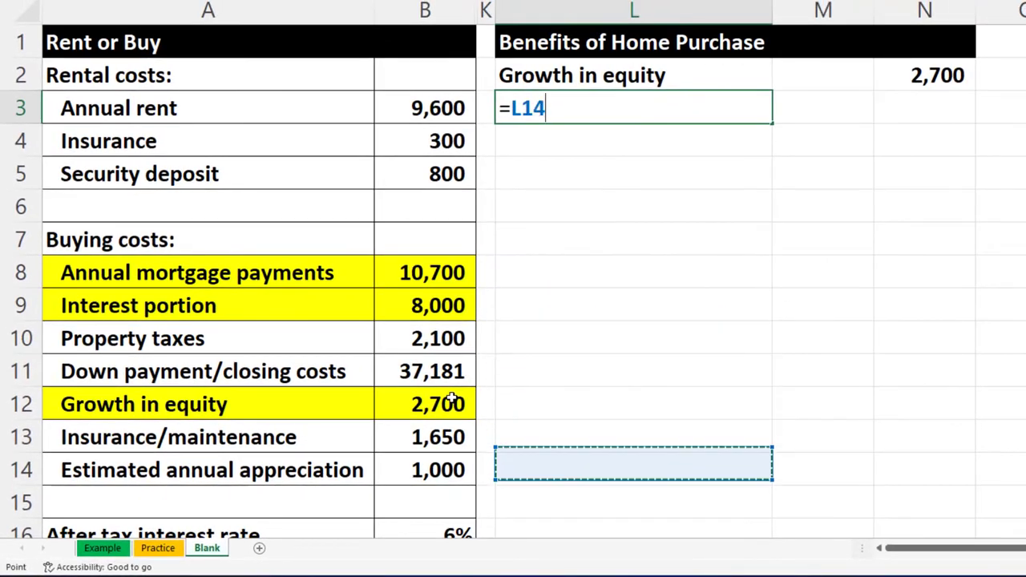
key("Left")
key("Left")
key("Left")
key("Return")
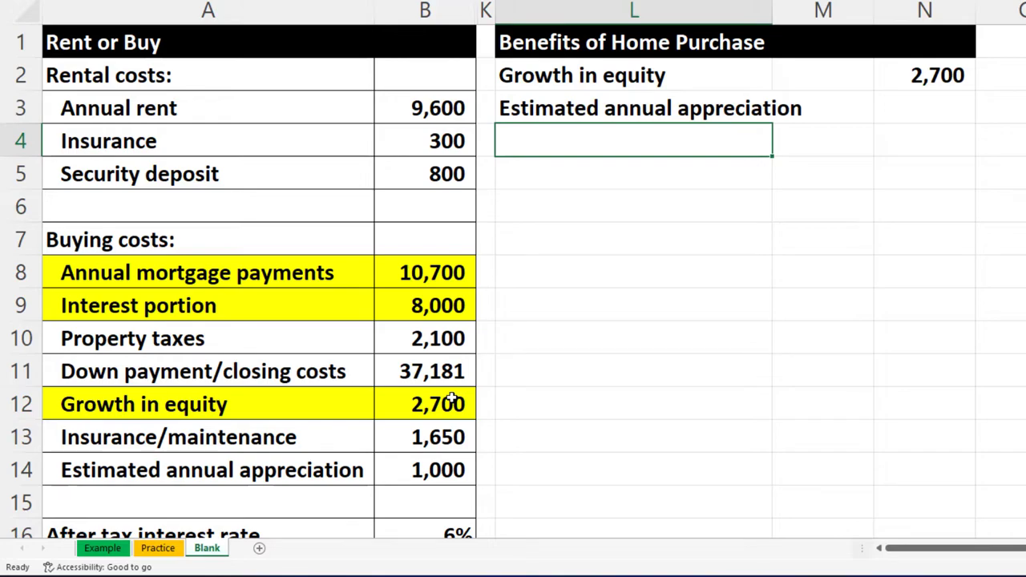
Link N3 to the estimated annual appreciation amount in B14 with a cell reference formula
key("Right")
key("Right")
key("Up")
type("=")
key("Down")
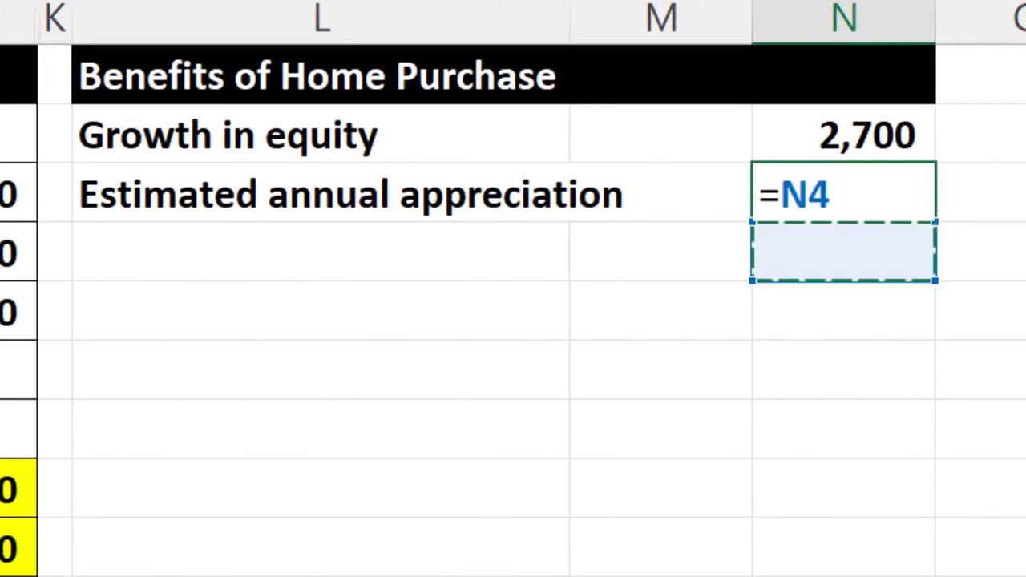
key("Down")
key("Down")
key("Down")
key("Down")
key("Down")
key("Down")
key("Down")
key("Down")
key("Down")
key("Down")
key("Left")
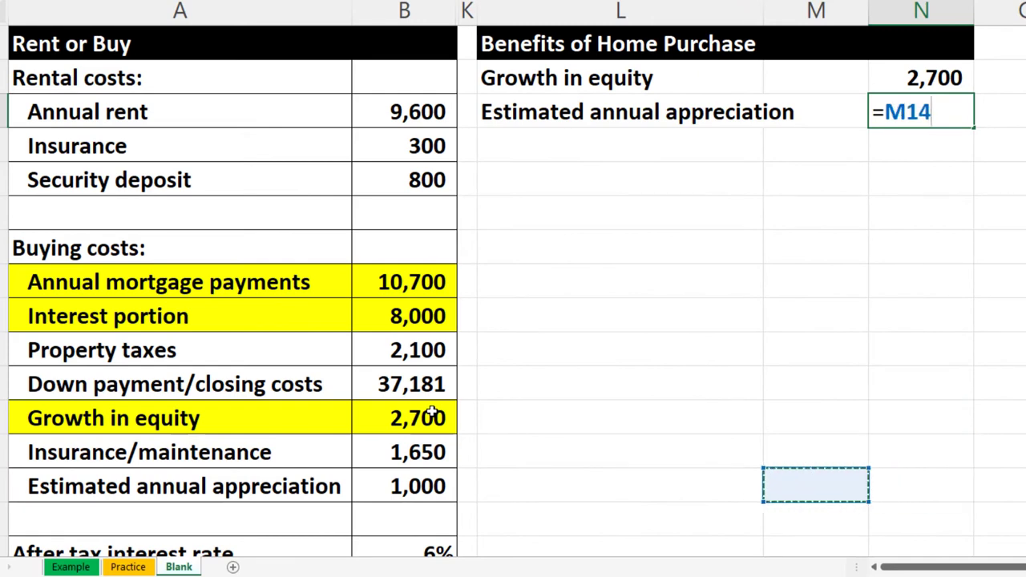
key("Left")
key("Left")
key("Left")
key("Return")
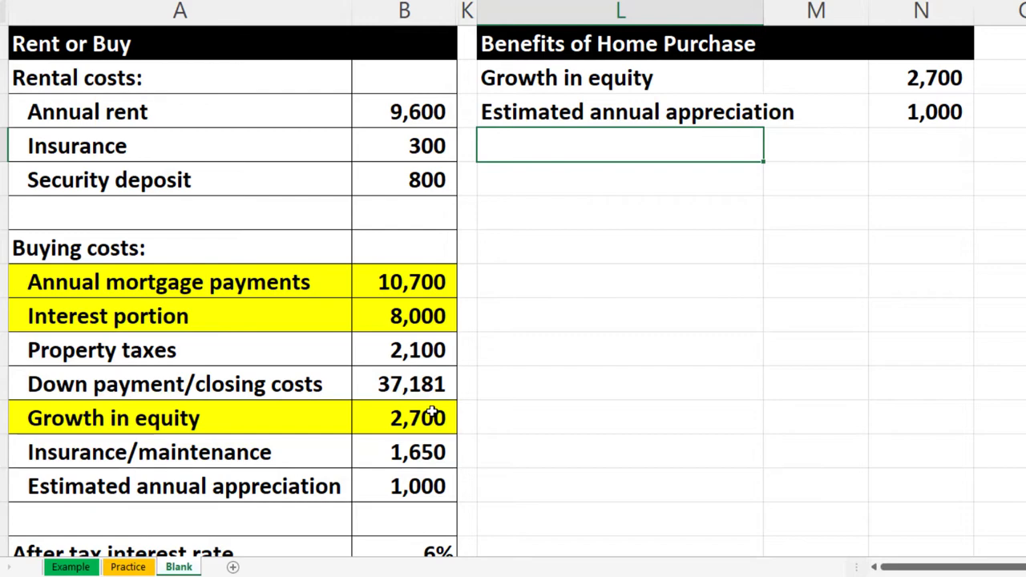
Enter the subheading Tax saving for interest: in L4
type("Tax sa")
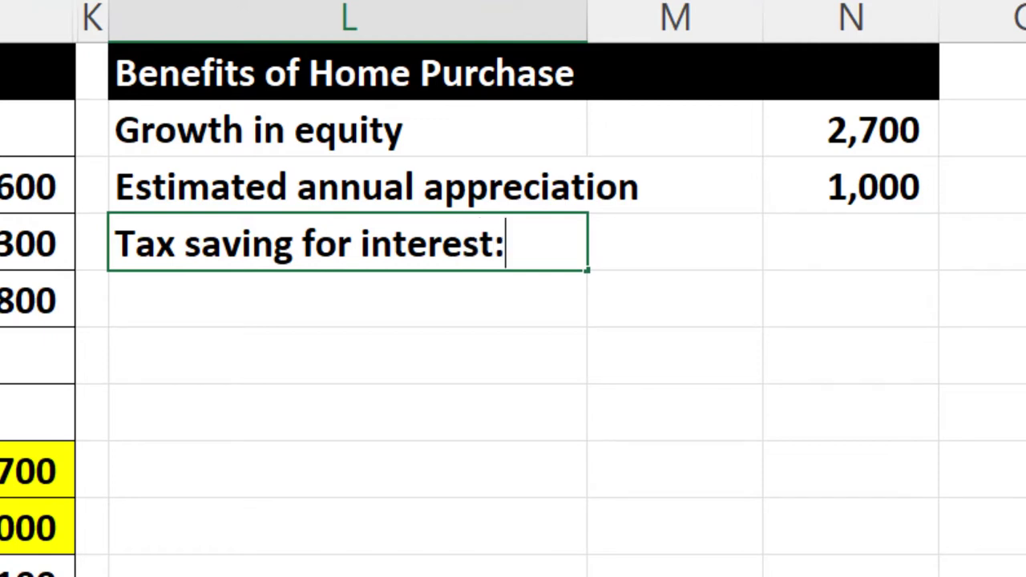
type("ving for interest:")
key("Return")
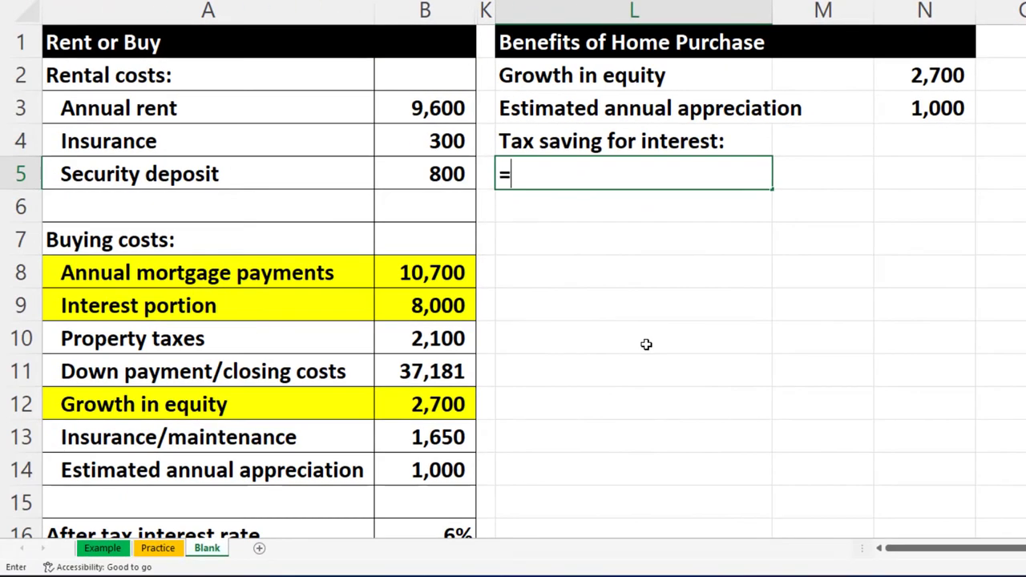
Bring the Interest portion label into L5 with the formula =A9
type("=")
key("Down")
key("Down")
key("Down")
key("Down")
key("Left")
key("Left")
key("Left")
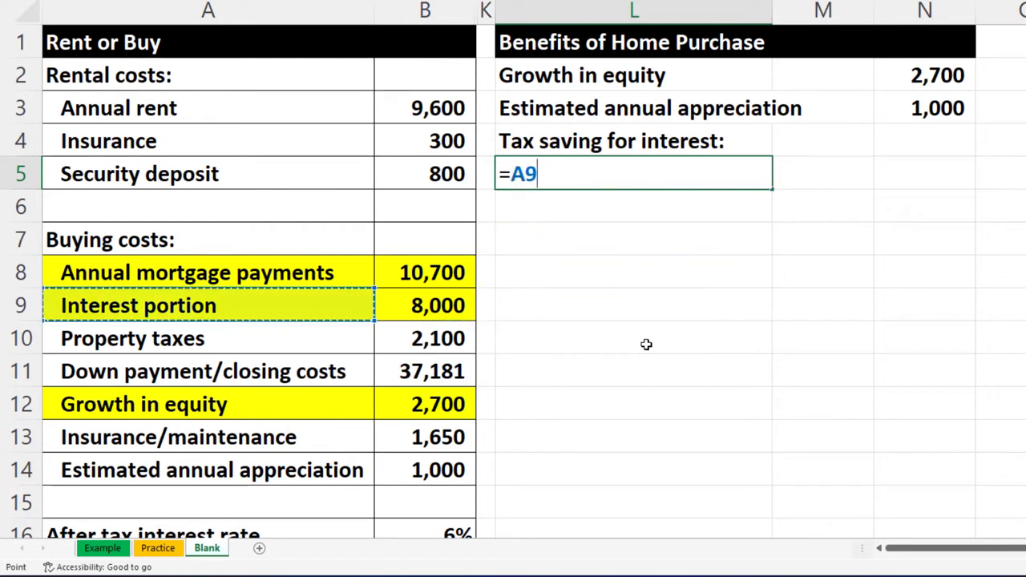
key("Return")
key("Right")
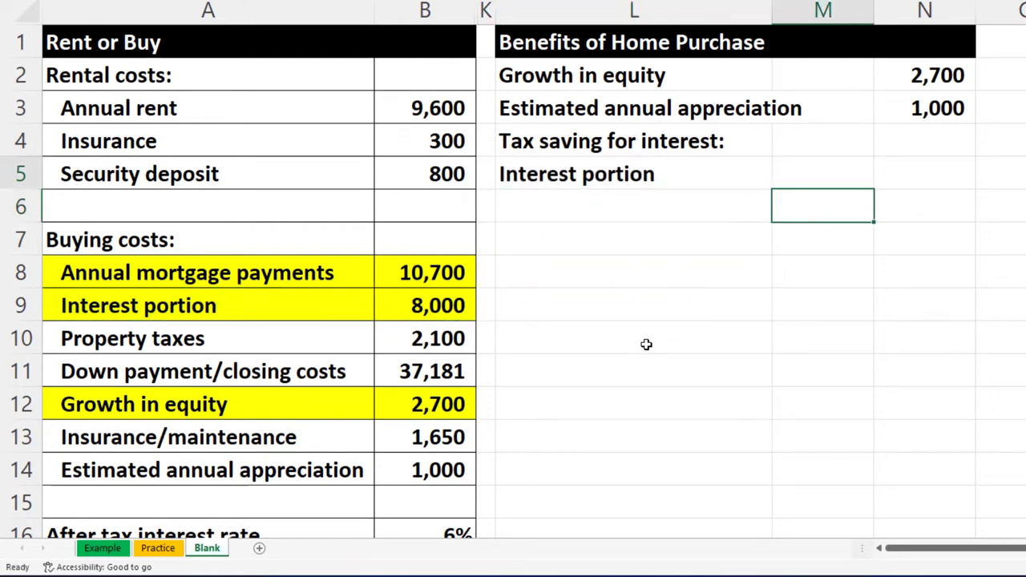
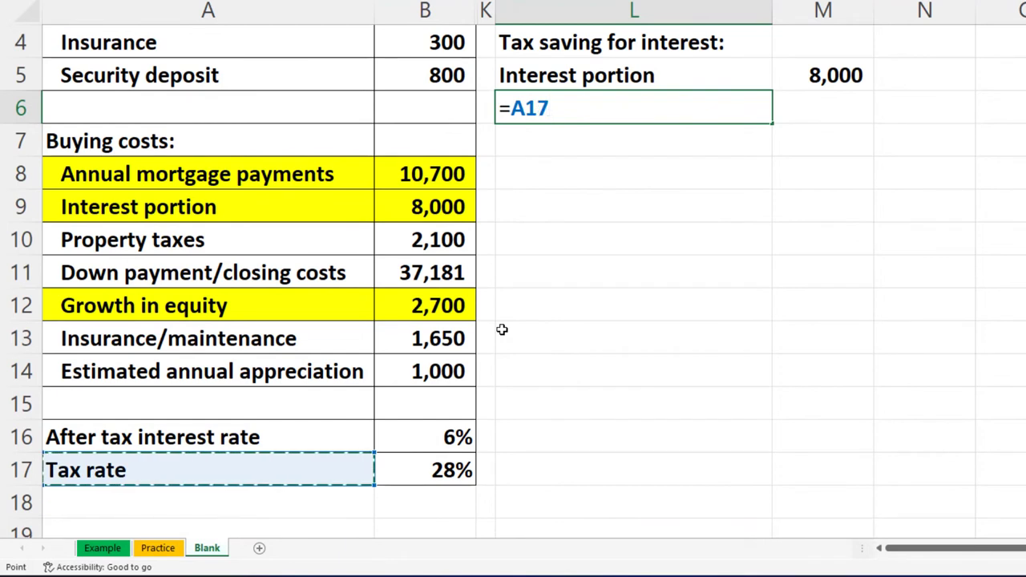
Finish the Tax rate label reference =A17 in L6 and link M6 to the tax rate with the formula =B17
key("Return")
key("Up")
key("Right")
type("=")
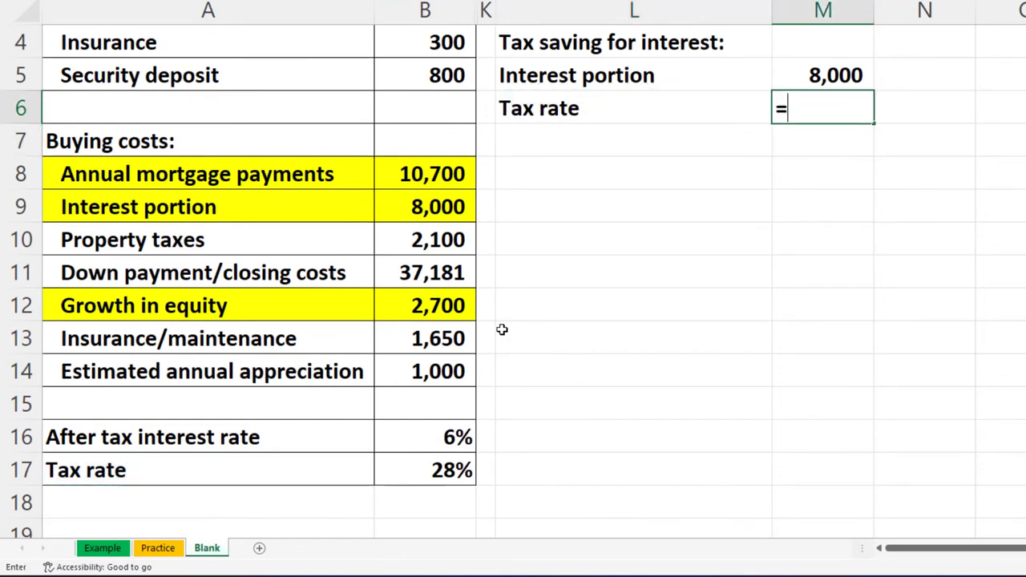
key("Down")
key("Down")
key("Down")
key("Down")
key("Down")
key("Down")
key("Down")
key("Down")
key("Down")
key("Down")
key("Down")
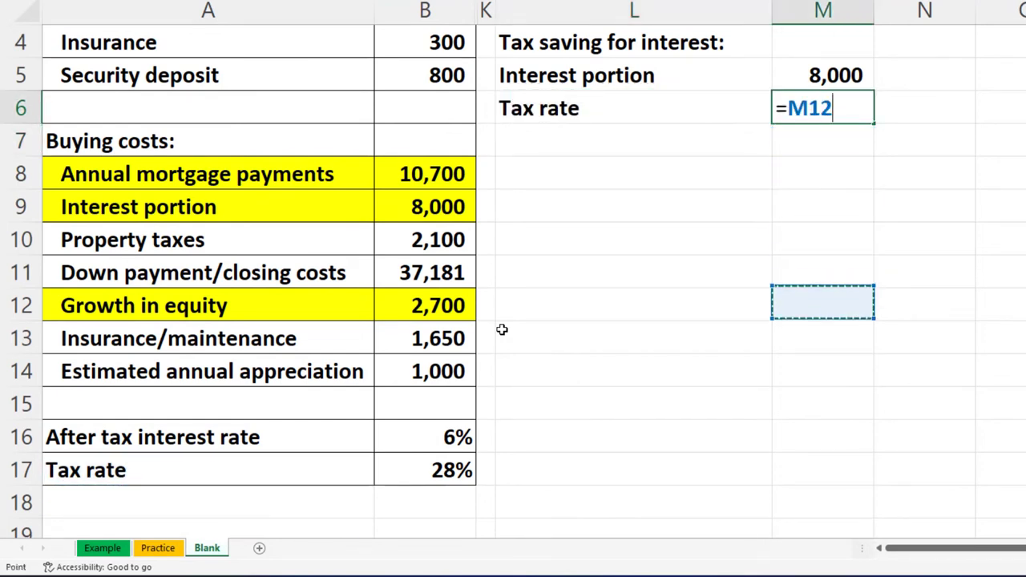
key("Left")
key("Left")
key("Left")
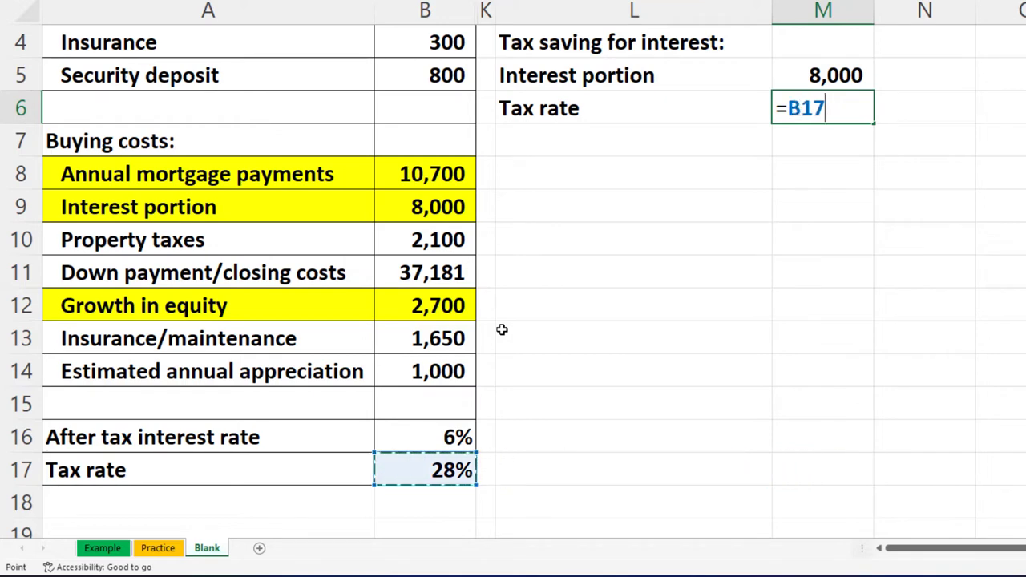
key("ctrl+Return")
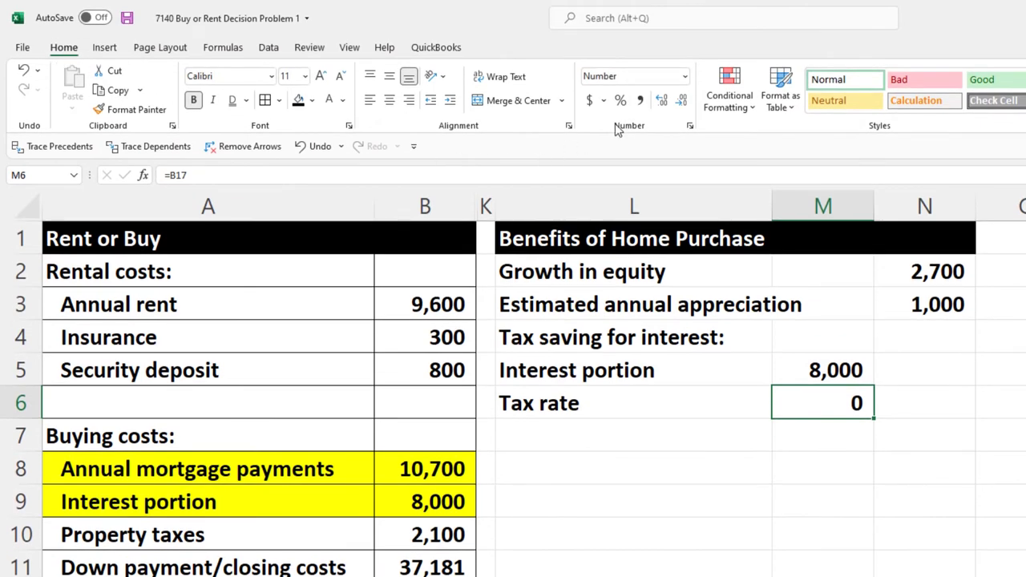
Format the tax rate in M6 as a percentage and underline it
left_click(620, 102)
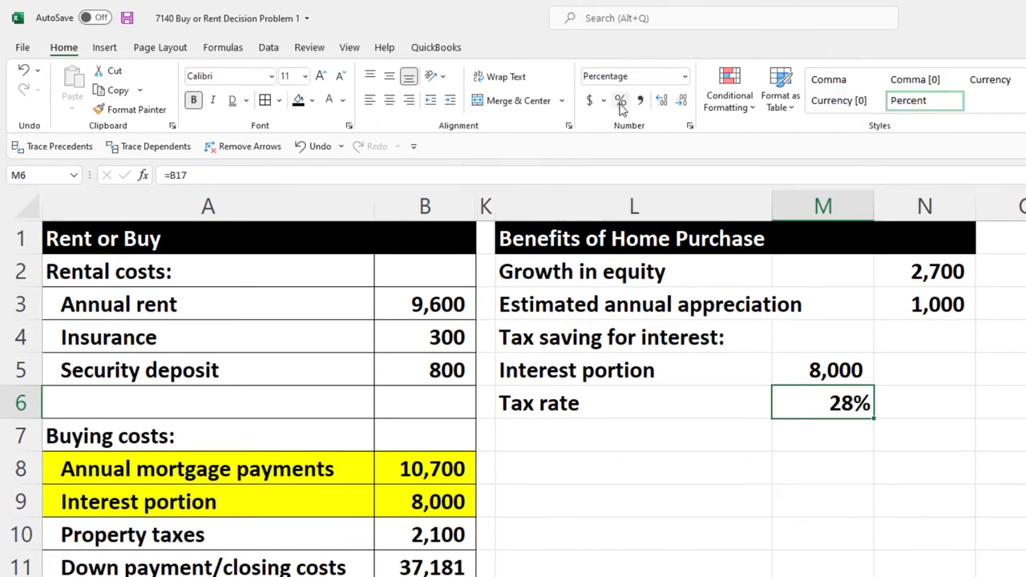
left_click(245, 100)
left_click(265, 121)
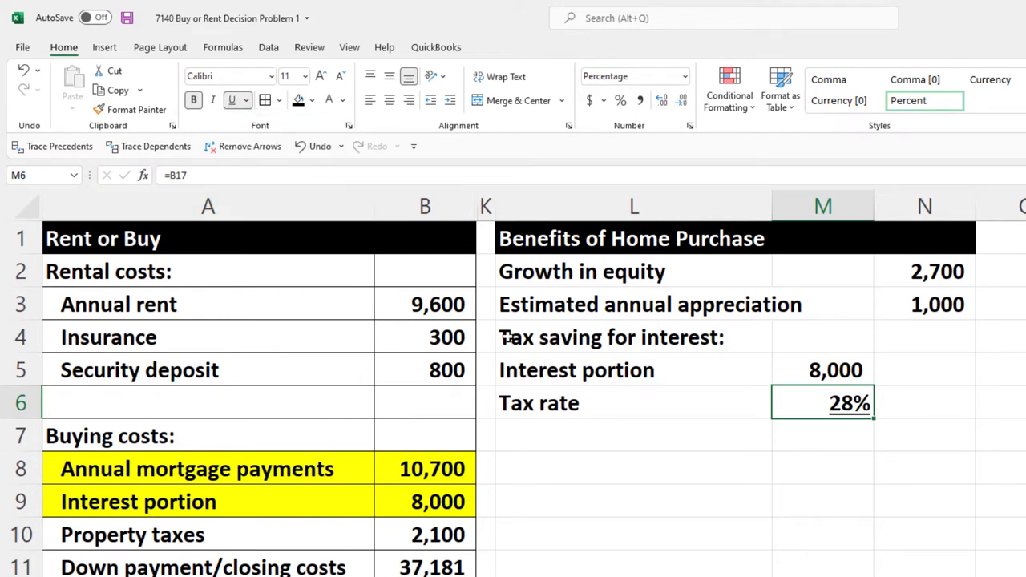
Enter the label Tax saving for interest in L7, without a trailing colon
left_click(646, 431)
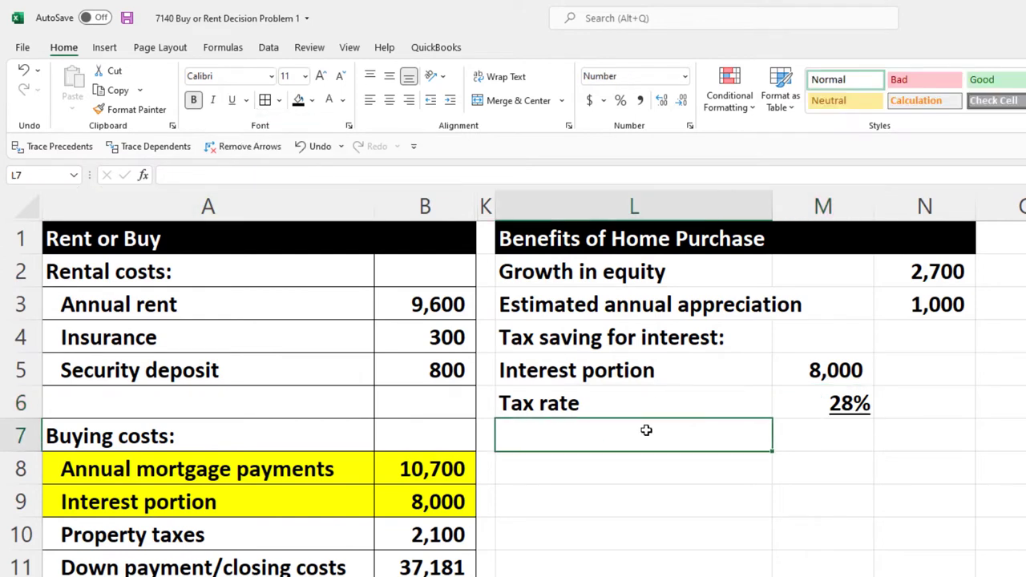
type("Tax savi")
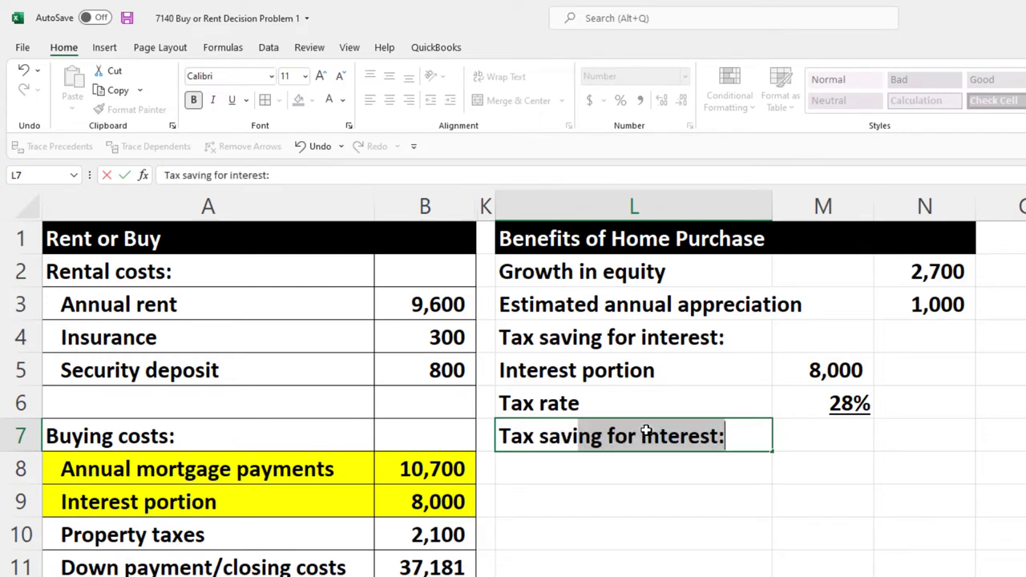
type("ng for int")
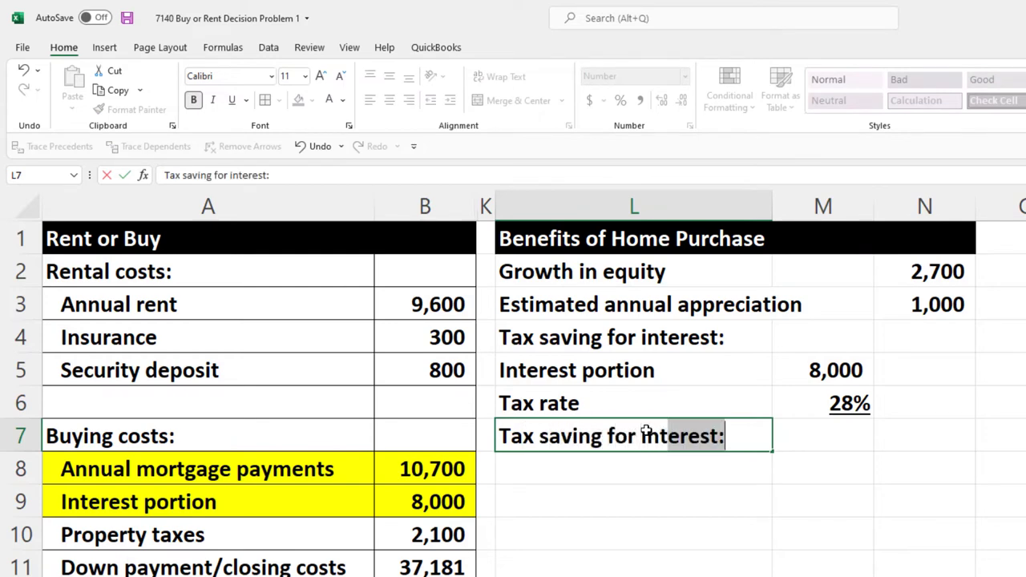
type("ererest")
key("BackSpace")
key("BackSpace")
type("erest")
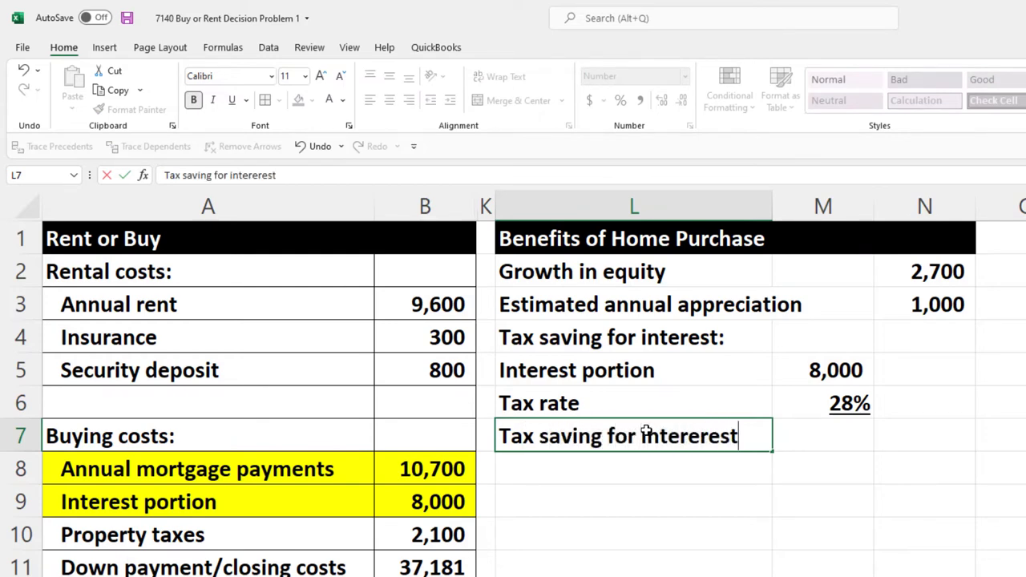
key("BackSpace")
key("BackSpace")
type("st")
key("BackSpace")
key("BackSpace")
key("BackSpace")
key("BackSpace")
type("est")
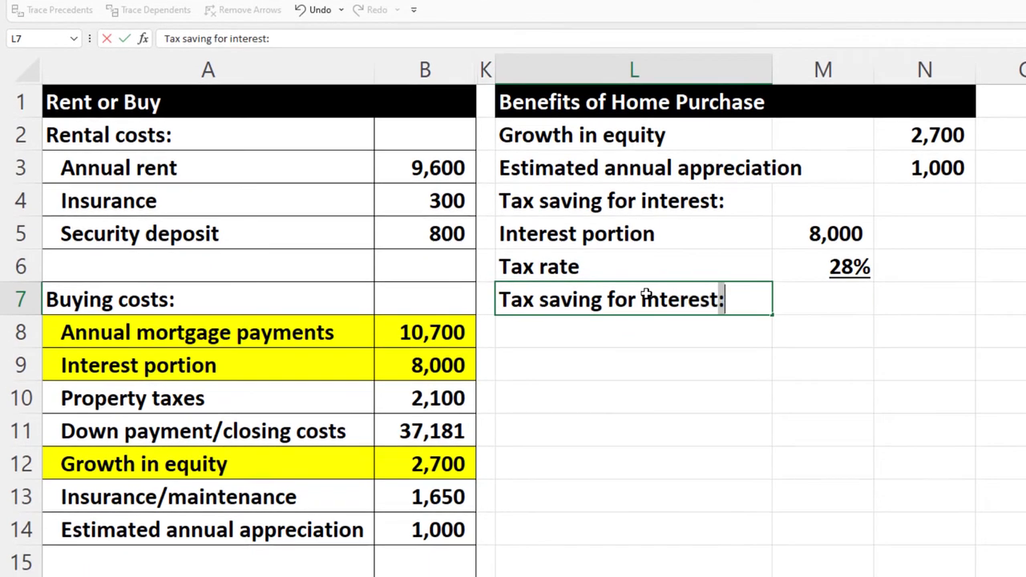
key("Tab")
Calculate the interest tax saving in N7 by multiplying the interest portion by the tax rate with =M5*M6
key("Tab")
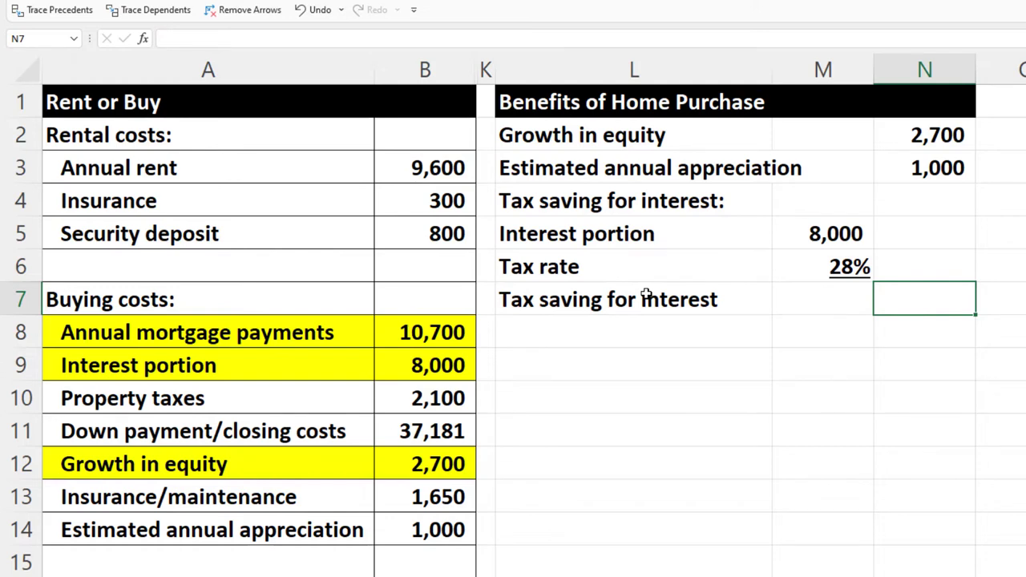
type("=")
key("Left")
key("Up")
key("Up")
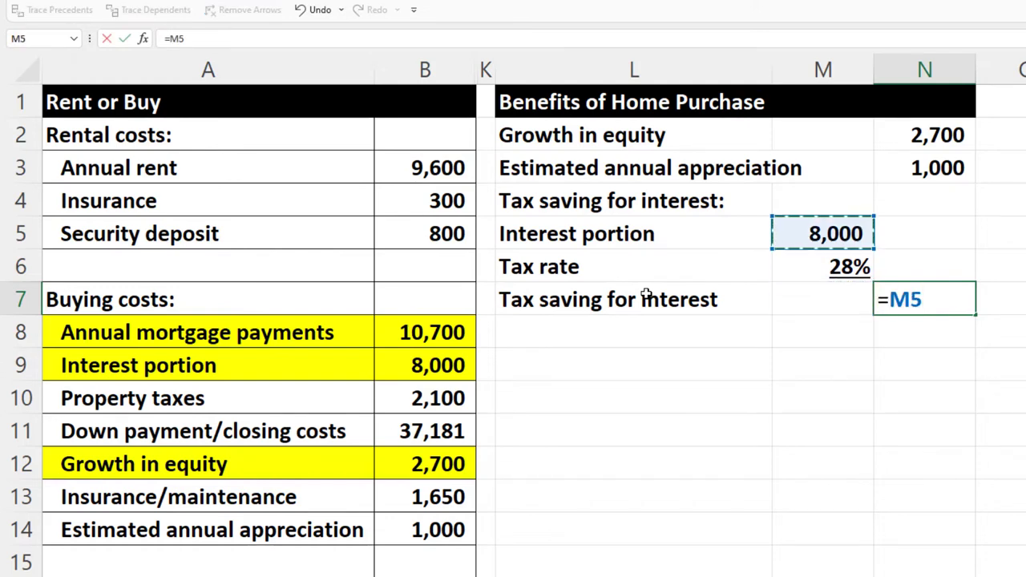
type("*")
key("Left")
key("Up")
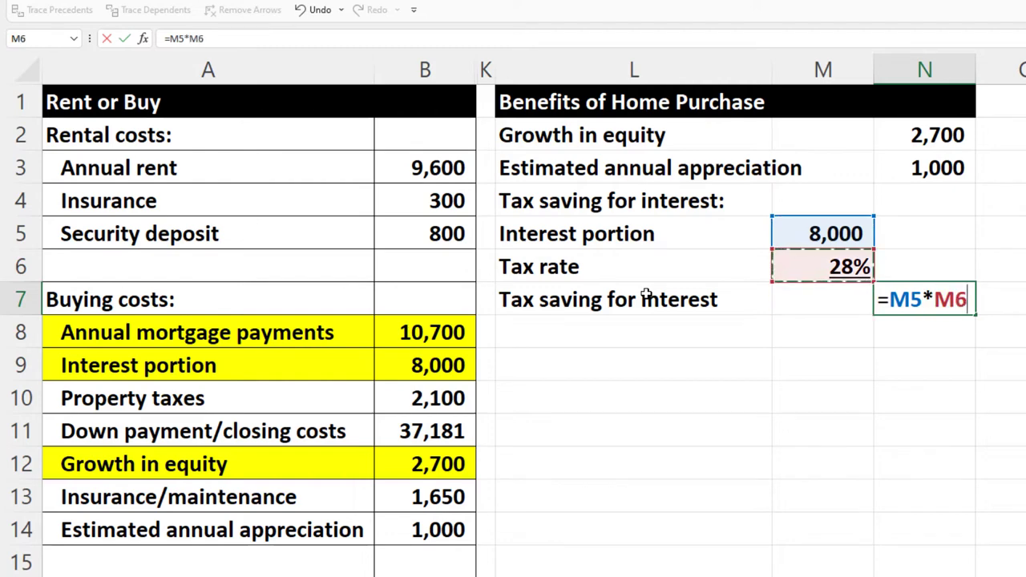
key("Return")
Indent the Tax saving for interest label in L7 one level further than the labels in L5 and L6
left_click(826, 269)
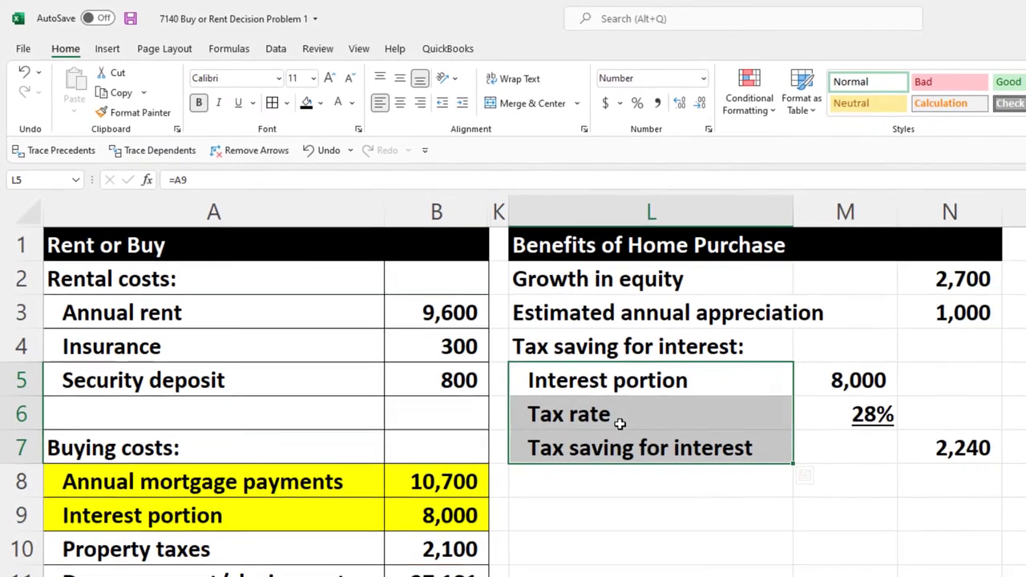
left_click(613, 439)
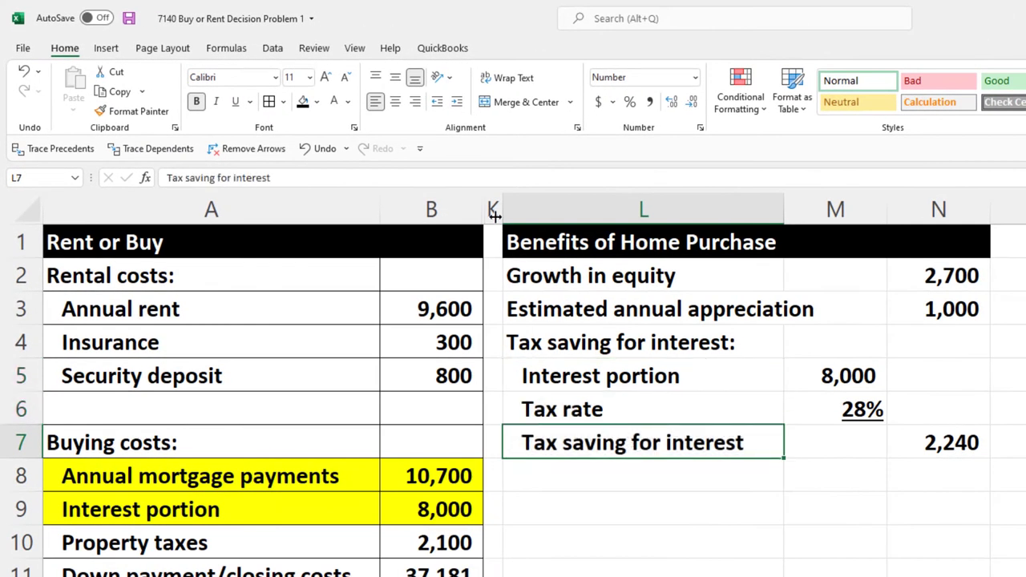
left_click(457, 102)
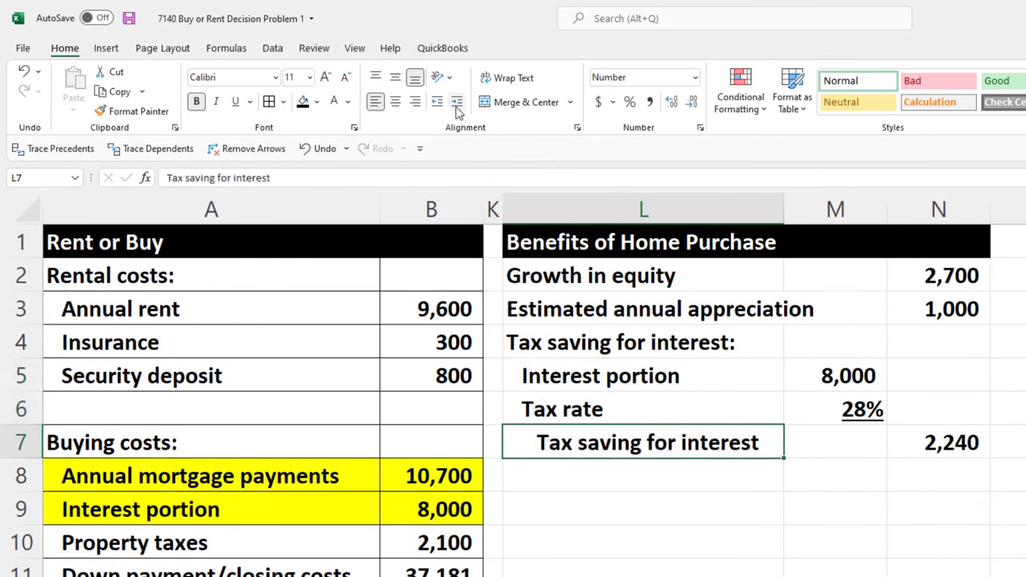
Enter the subheading Tax sacving on property taxes: in L8
left_click(575, 484)
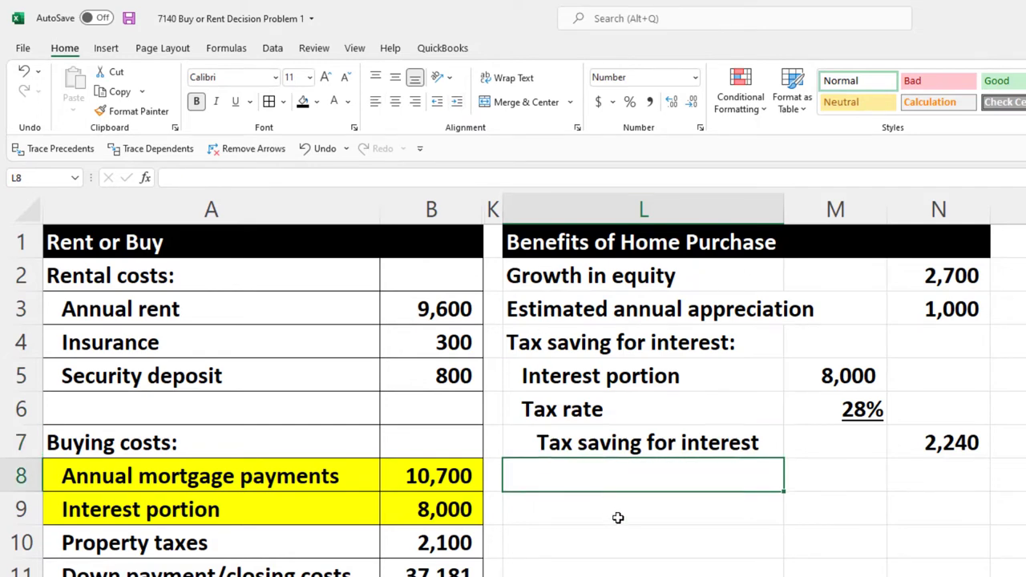
type("Tax ")
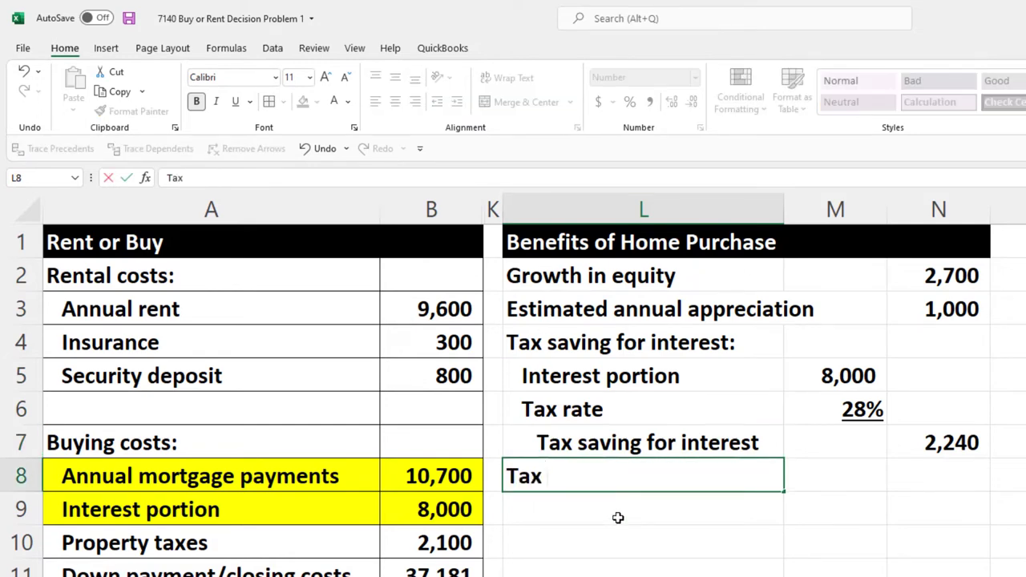
type("sacving on p")
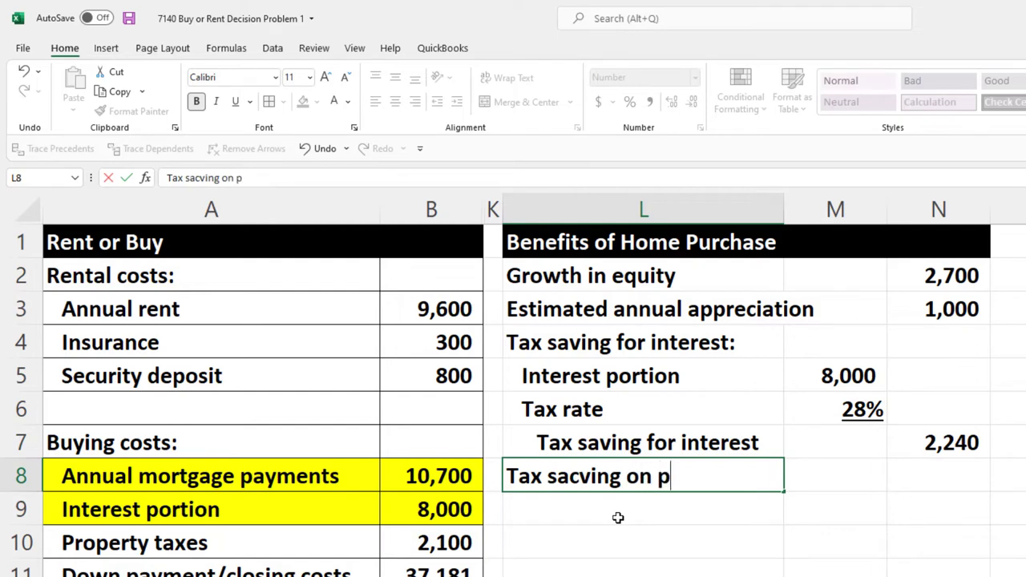
type("roperty taxes:")
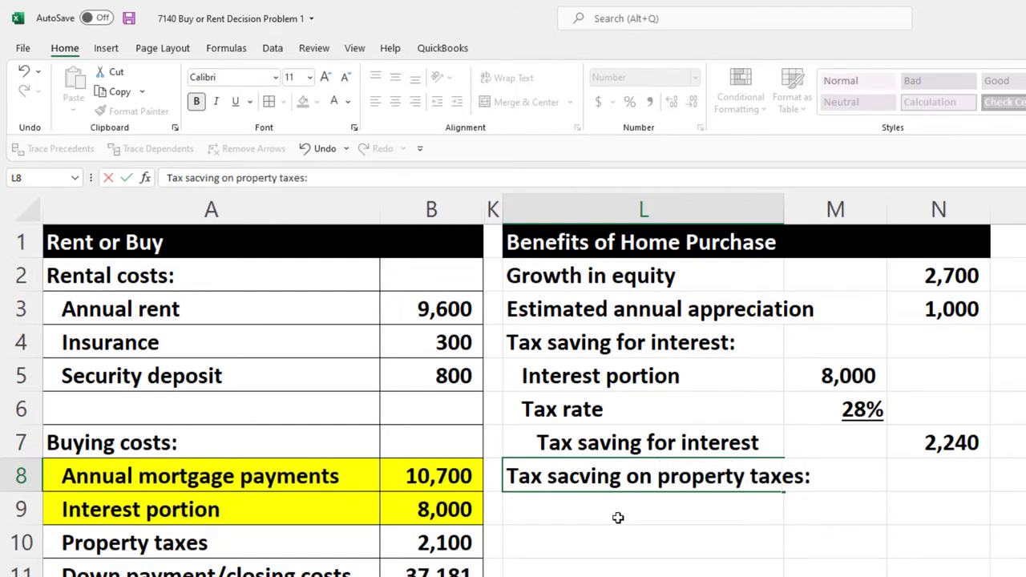
key("Return")
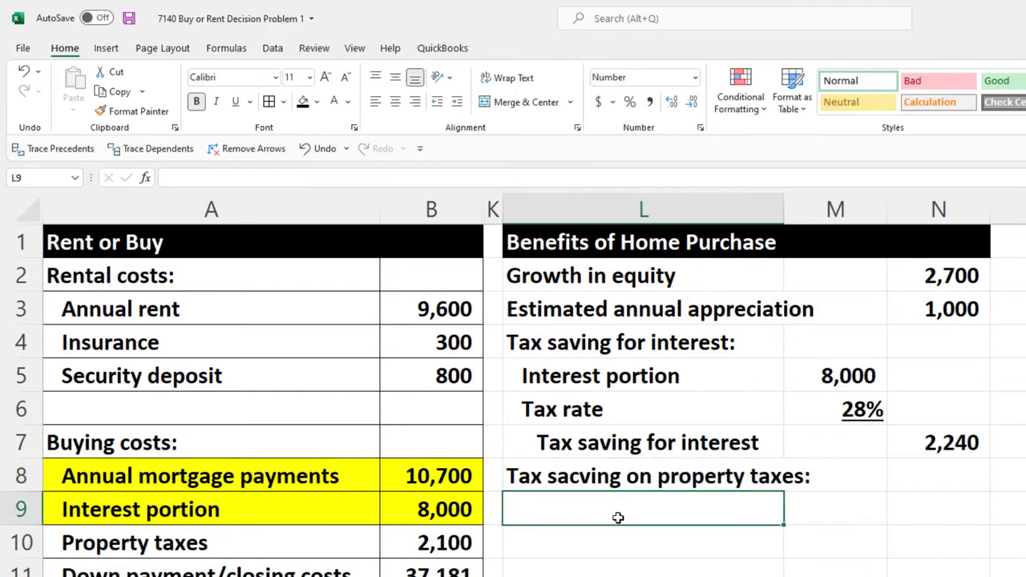
Bring the Property taxes label into L9 with the formula =A10
type("=")
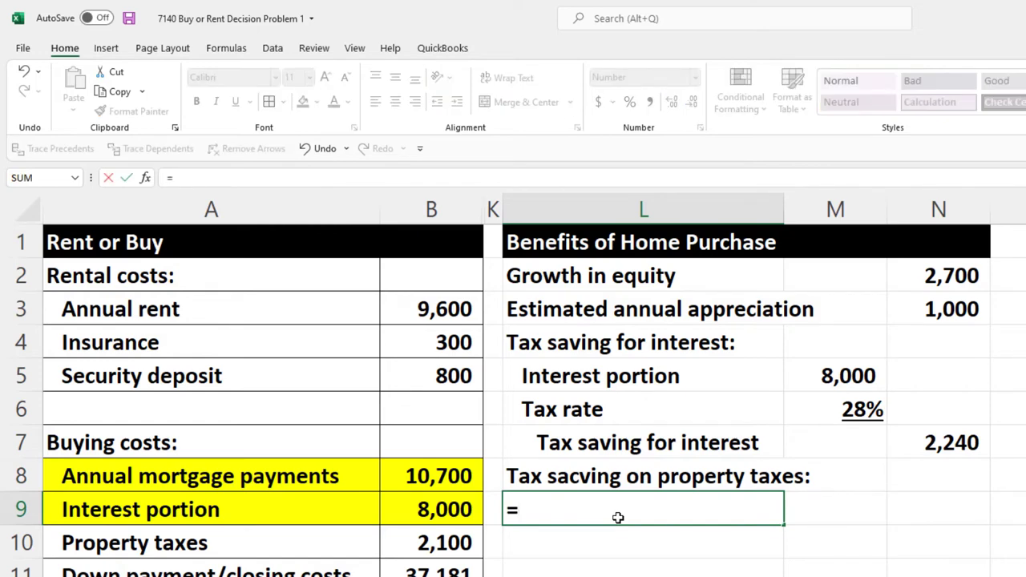
key("Down")
key("Left")
key("Left")
key("Left")
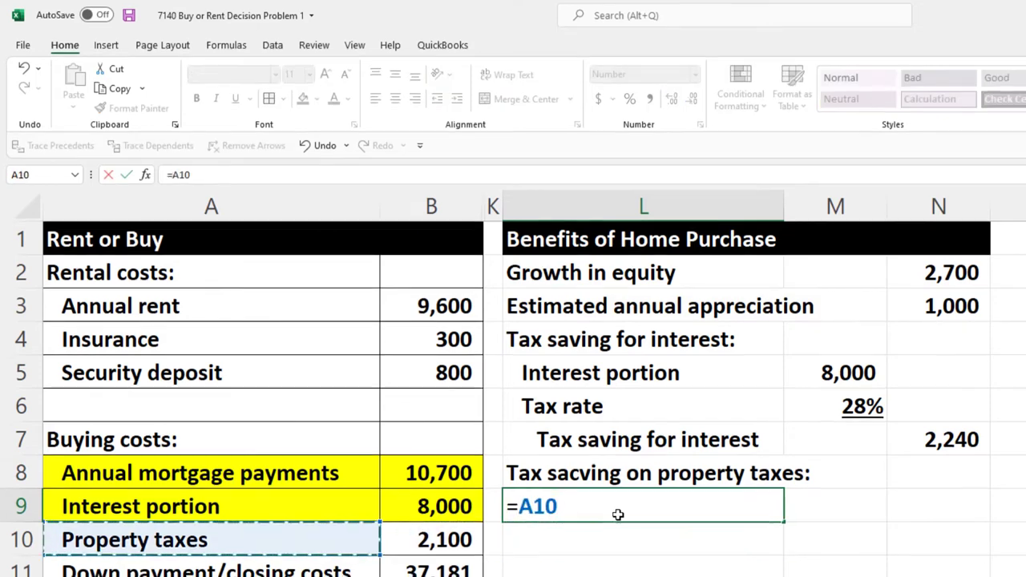
key("Tab")
Link M9 to the property taxes amount with the formula =B10
type("=")
key("Left")
key("Down")
key("Left")
key("Left")
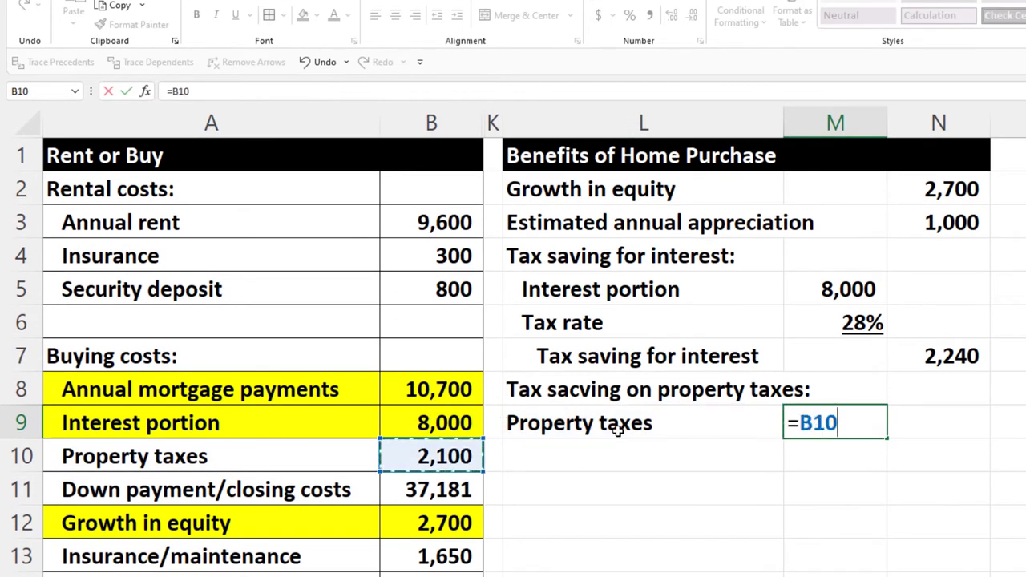
key("Return")
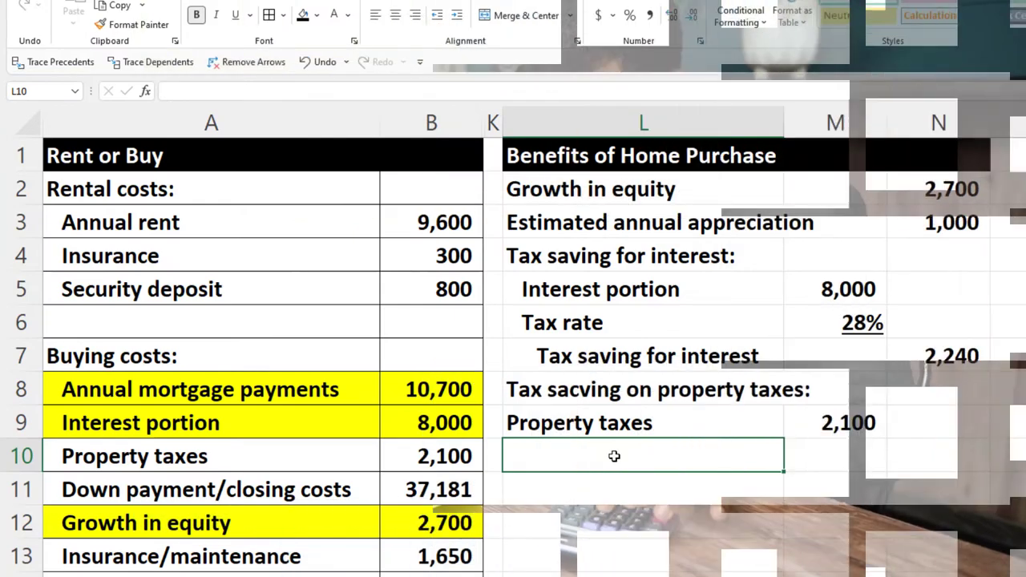
Bring the Tax rate label into L10 with a formula referencing A17
type("=")
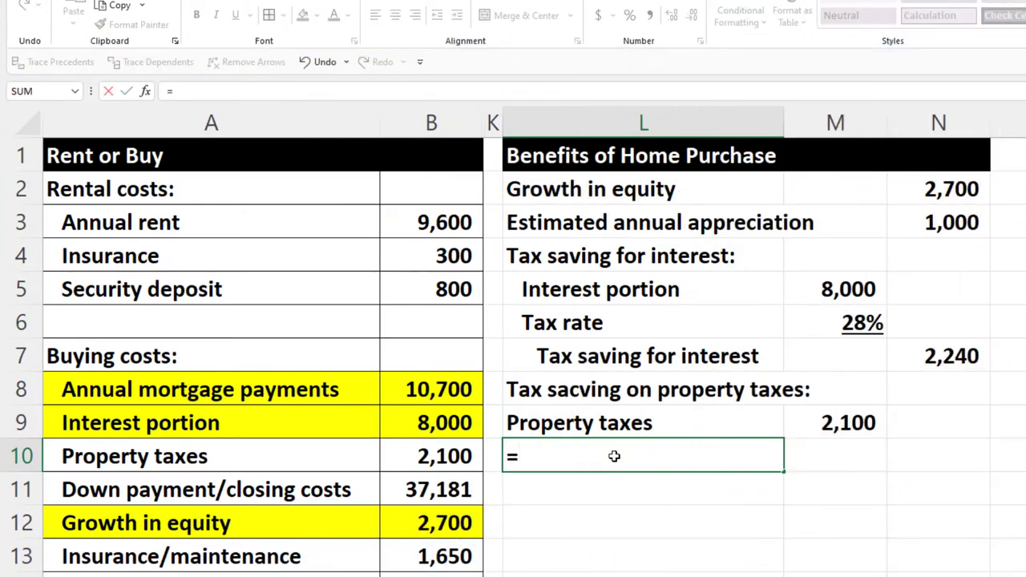
key("Left")
key("Left")
key("Left")
key("Down")
key("Down")
key("Down")
key("Down")
key("Down")
key("Down")
key("Down")
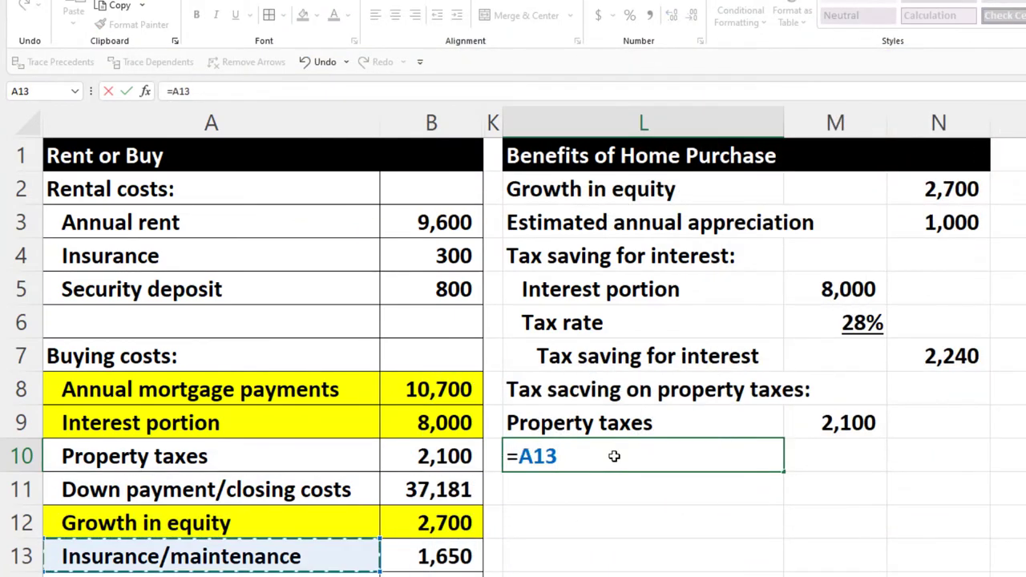
key("Down")
key("Up")
key("Tab")
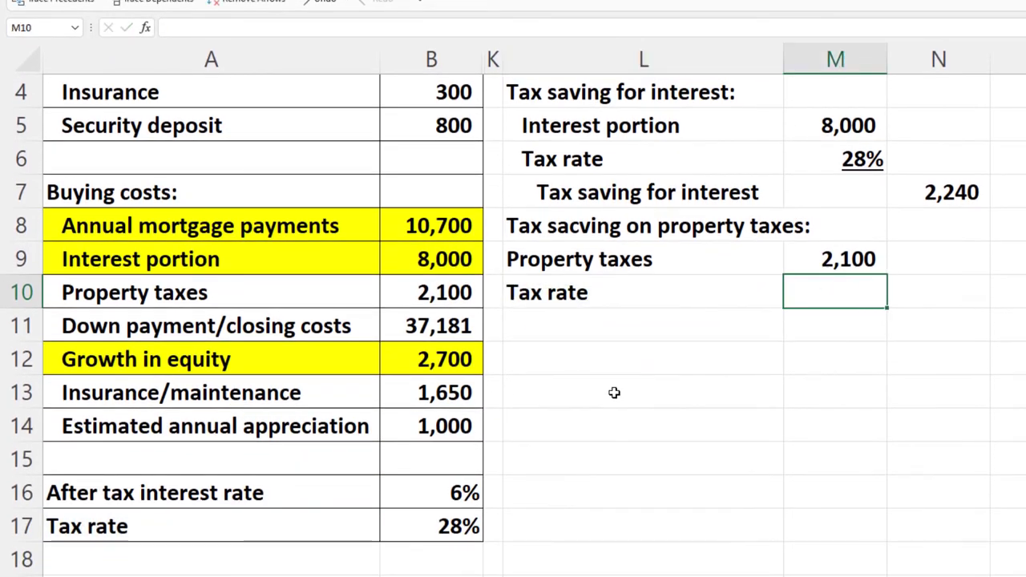
Link M10 to the tax rate value with the formula =B17
type("=")
key("Left")
key("Left")
key("Left")
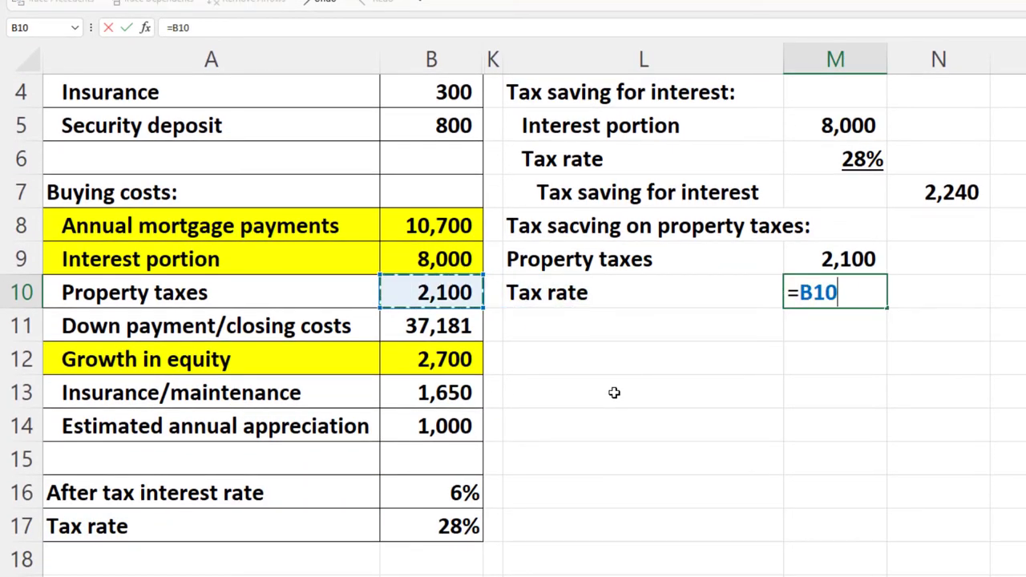
key("Down")
key("Down")
key("Down")
key("Down")
key("Down")
key("Down")
key("Down")
key("Return")
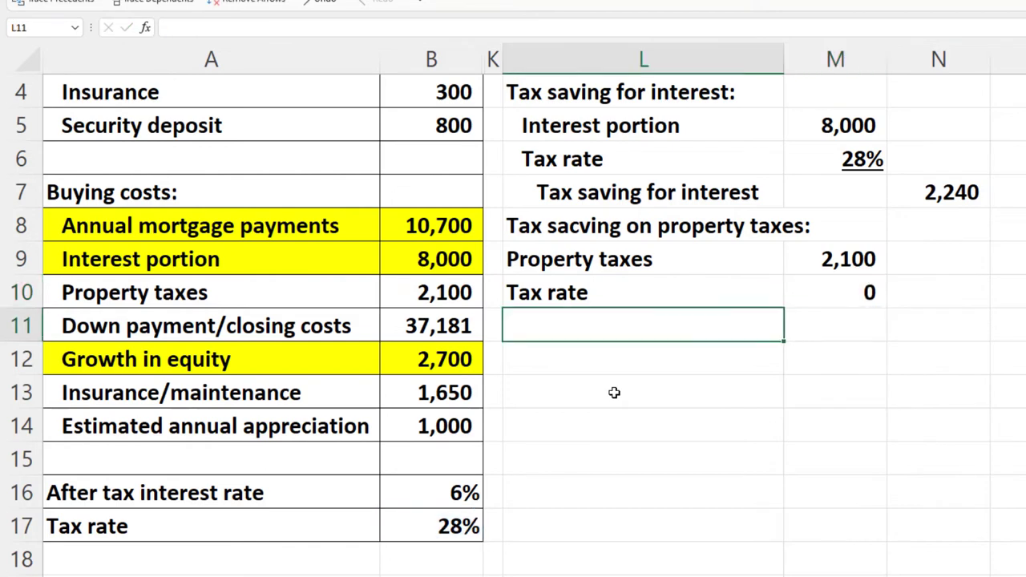
Format the tax rate in M10 as an underlined percentage
key("Up")
key("Right")
scroll(614, 393, "up", 1)
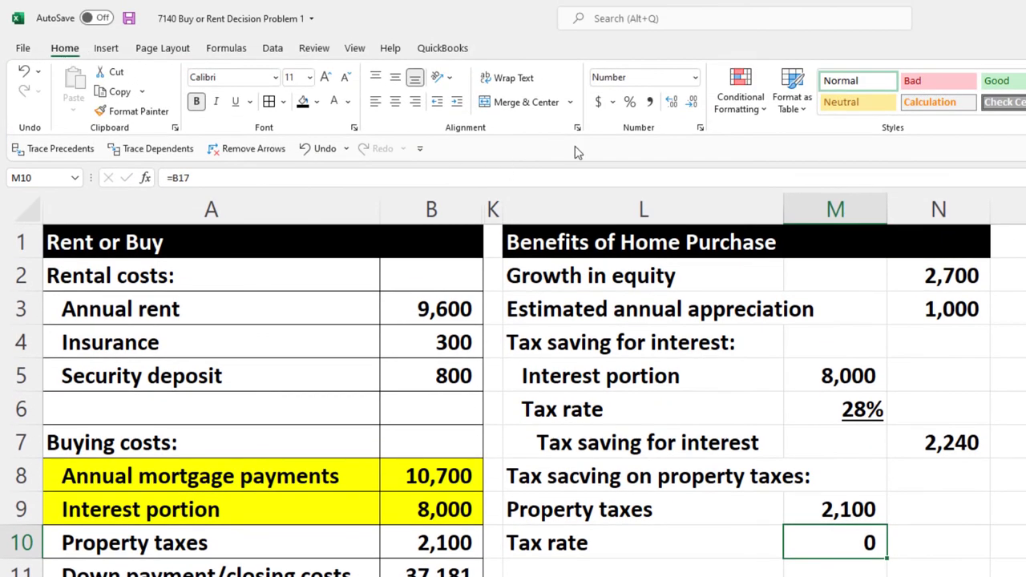
left_click(629, 101)
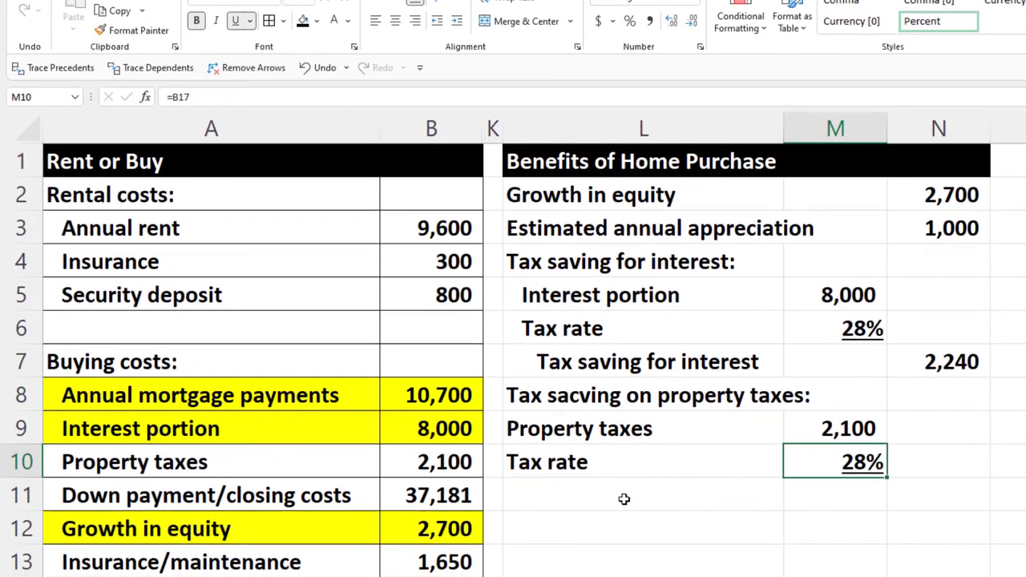
Correct the misspelled heading in L8 to read "Tax saving on property taxes:"
left_click(617, 565)
double_click(580, 396)
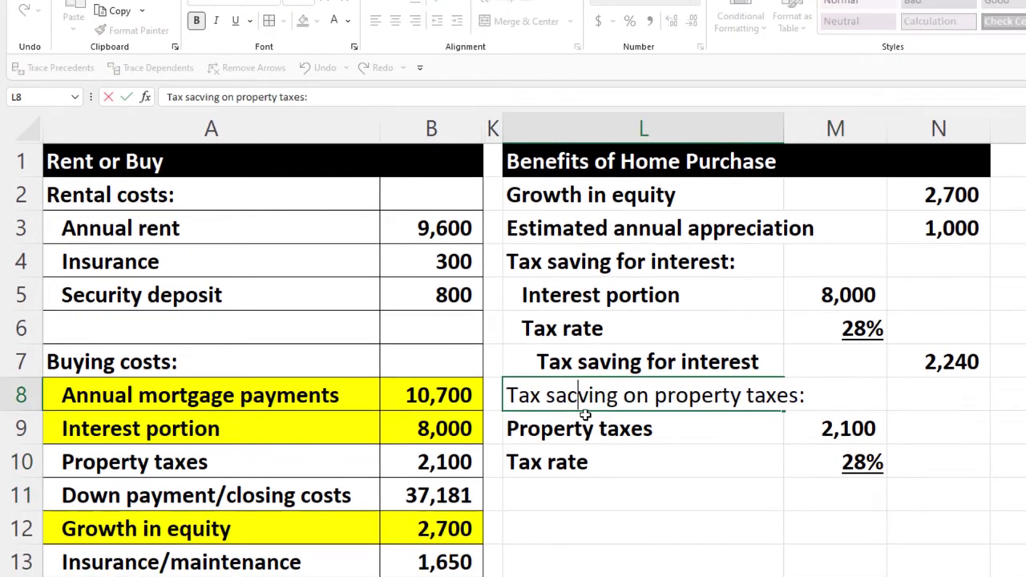
key("BackSpace")
key("Return")
Copy the L8 heading into L11 and remove its trailing colon to read "Tax saving on property taxes"
left_click(594, 392)
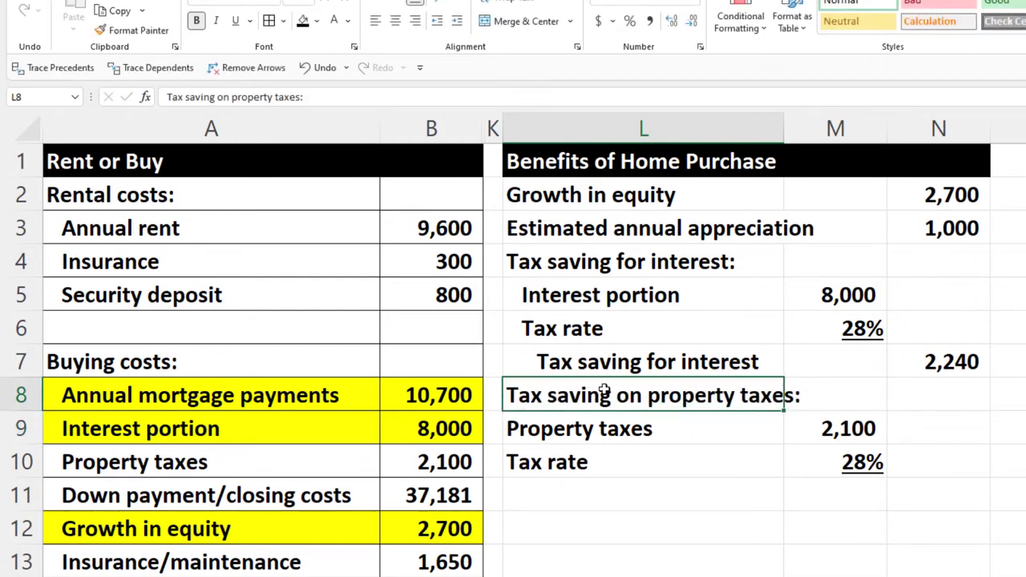
key("ctrl+c")
left_click(593, 483)
key("ctrl+v")
double_click(738, 490)
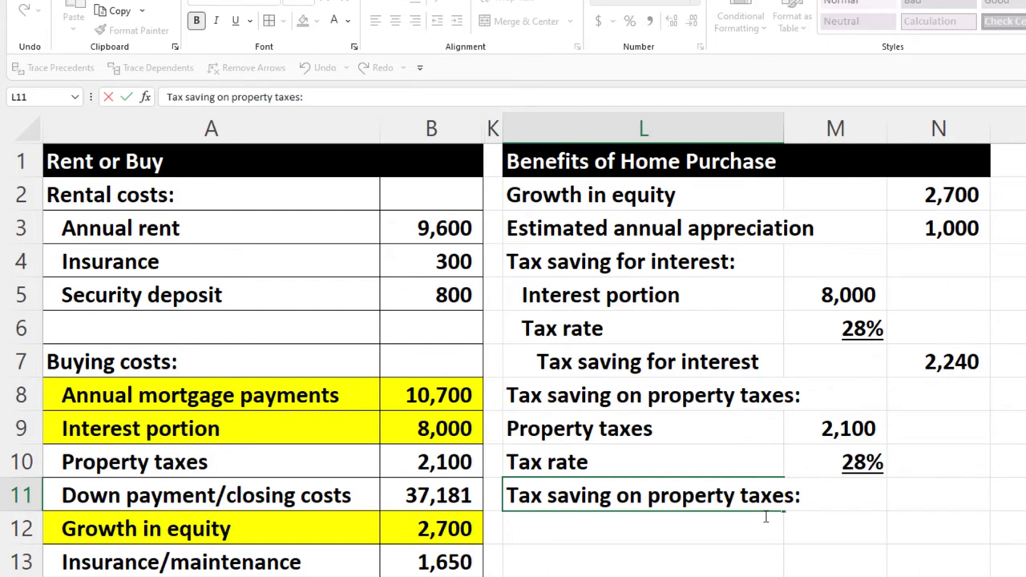
key("BackSpace")
key("Return")
Indent the labels in L9:L11 by one level and the L11 label by one further level
left_click_drag(697, 433, 694, 496)
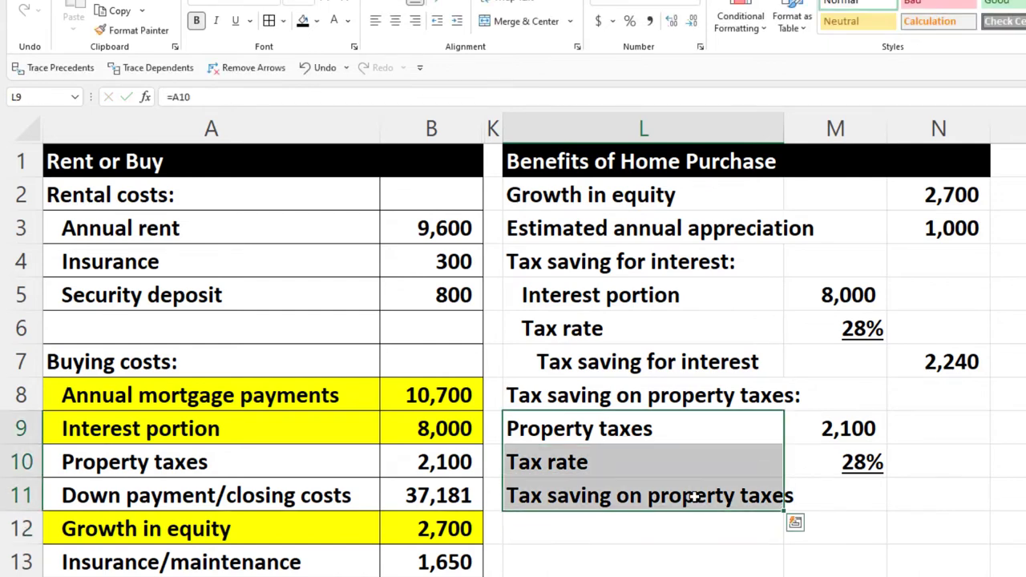
left_click(458, 21)
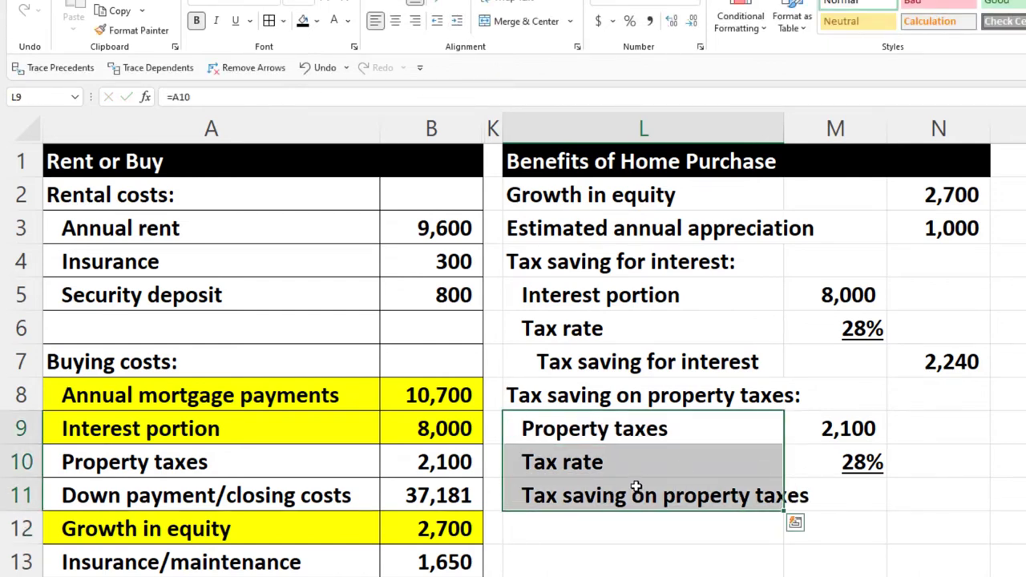
left_click(637, 491)
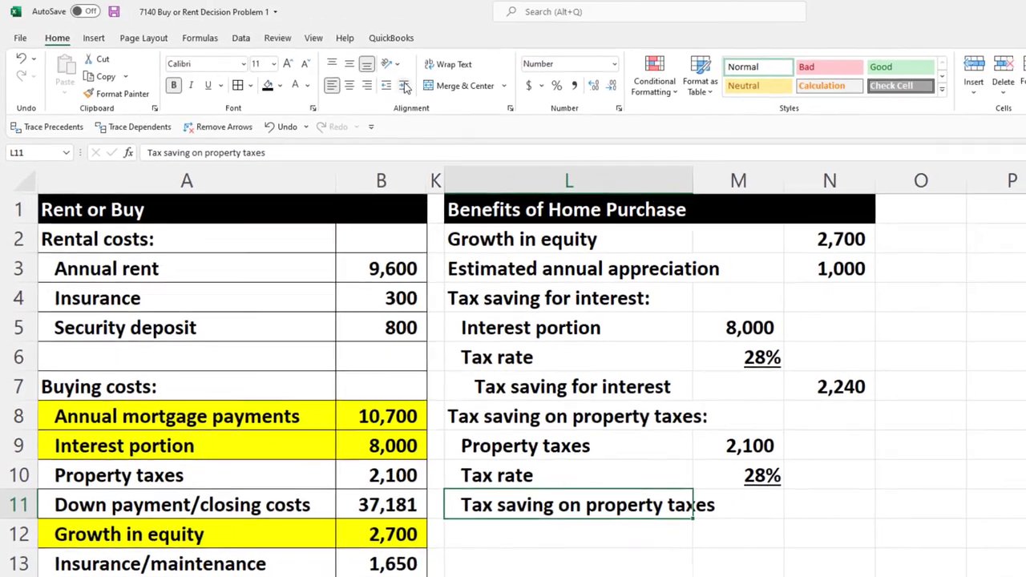
left_click(457, 21)
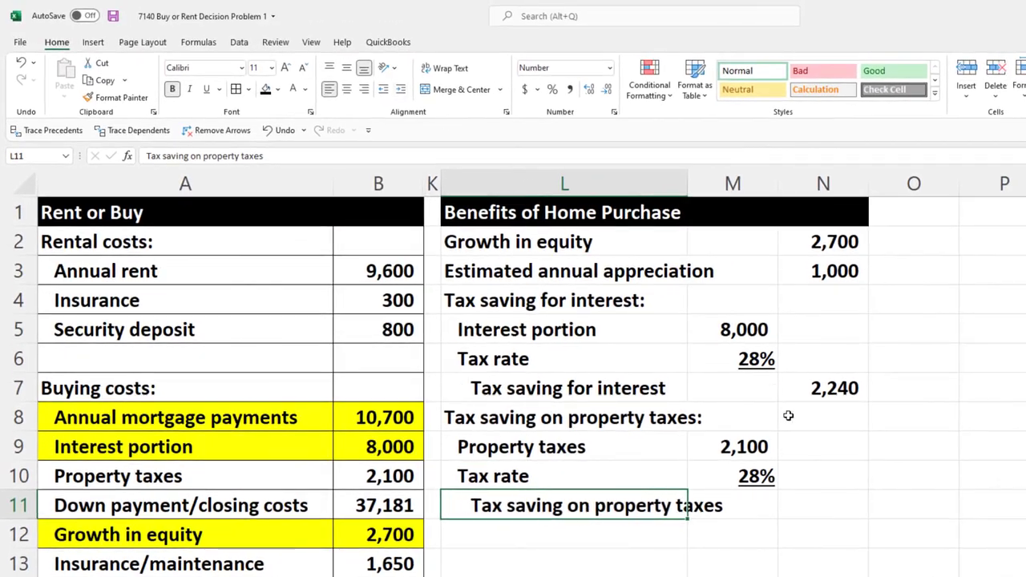
Calculate the tax saving on property taxes in N11 with the formula =M9*M10
left_click(831, 503)
type("=")
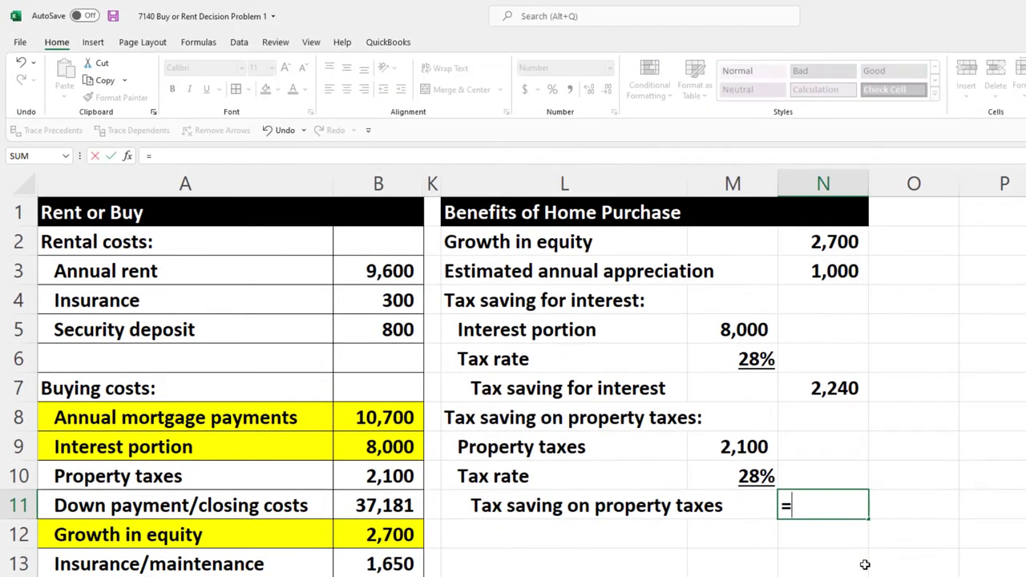
key("Left")
key("Up")
key("Up")
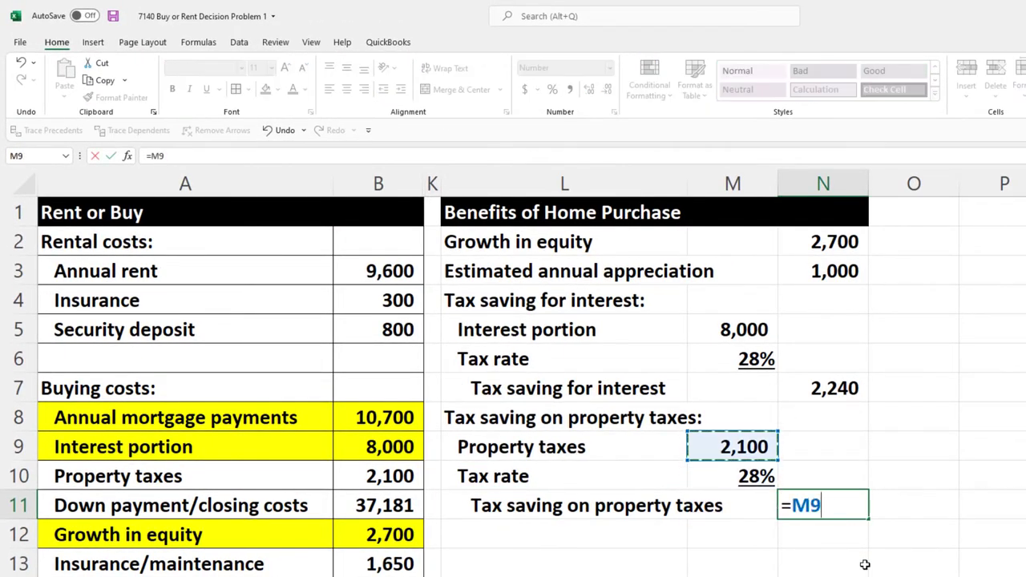
type("*")
key("Down")
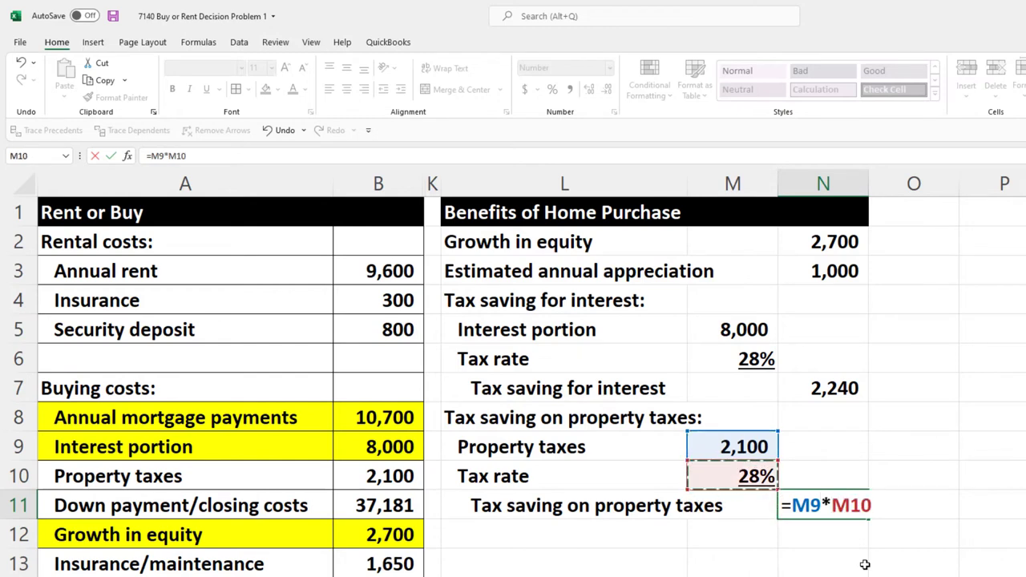
key("Return")
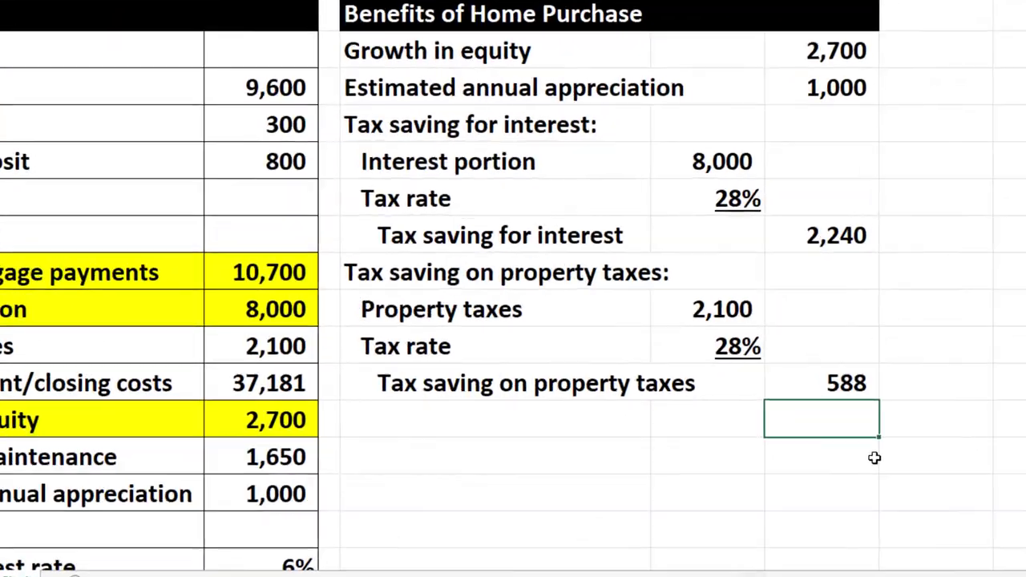
Enter the label "Benefits of home purchase" in L12
key("Left")
key("Left")
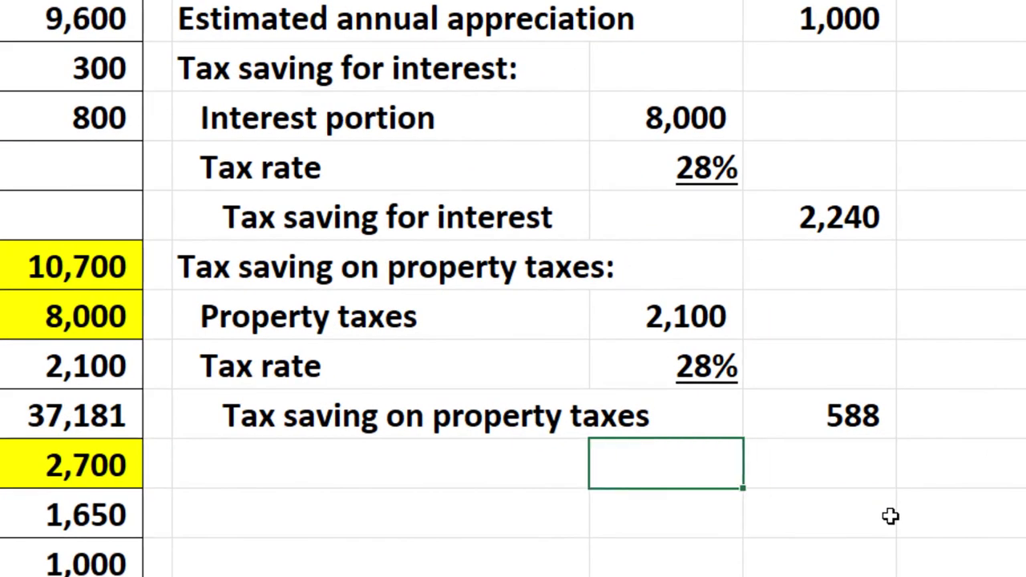
type("B")
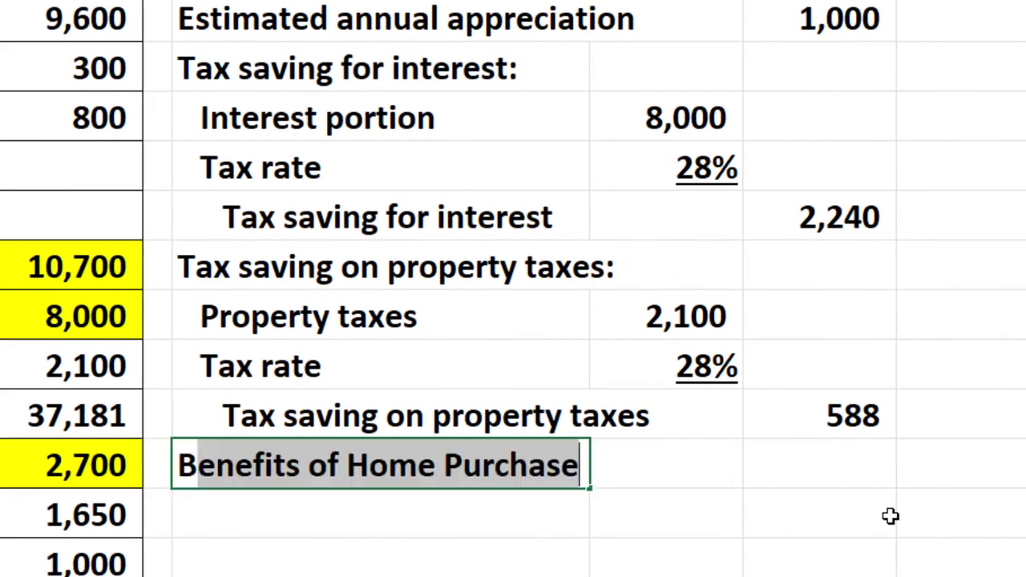
type("enefits of ")
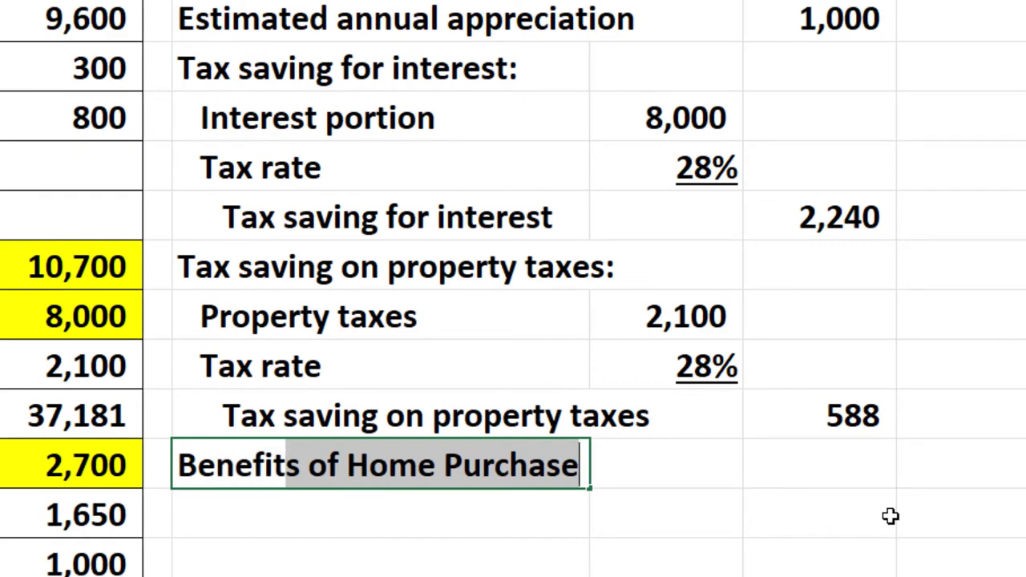
type("home purc")
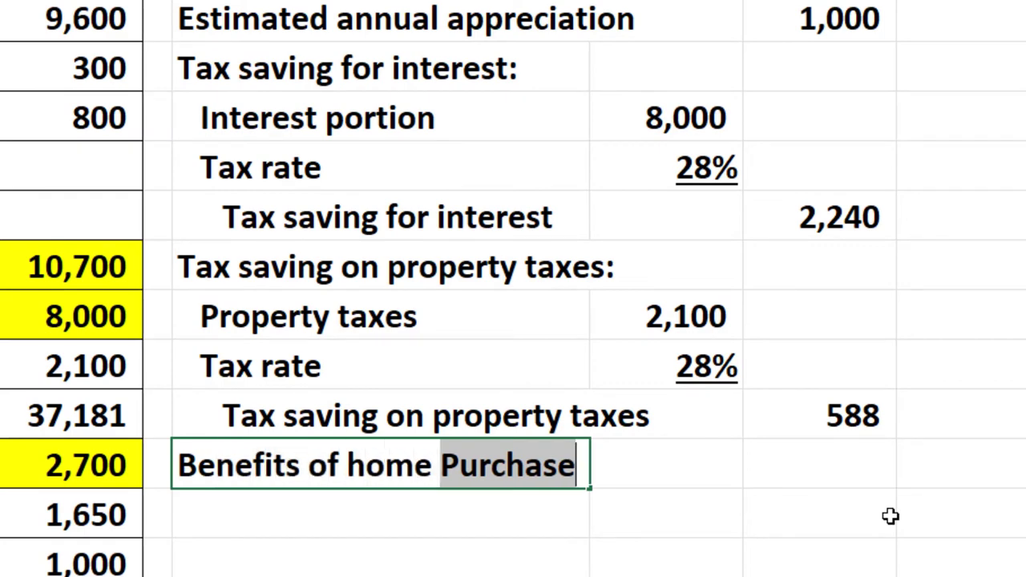
type("ahse")
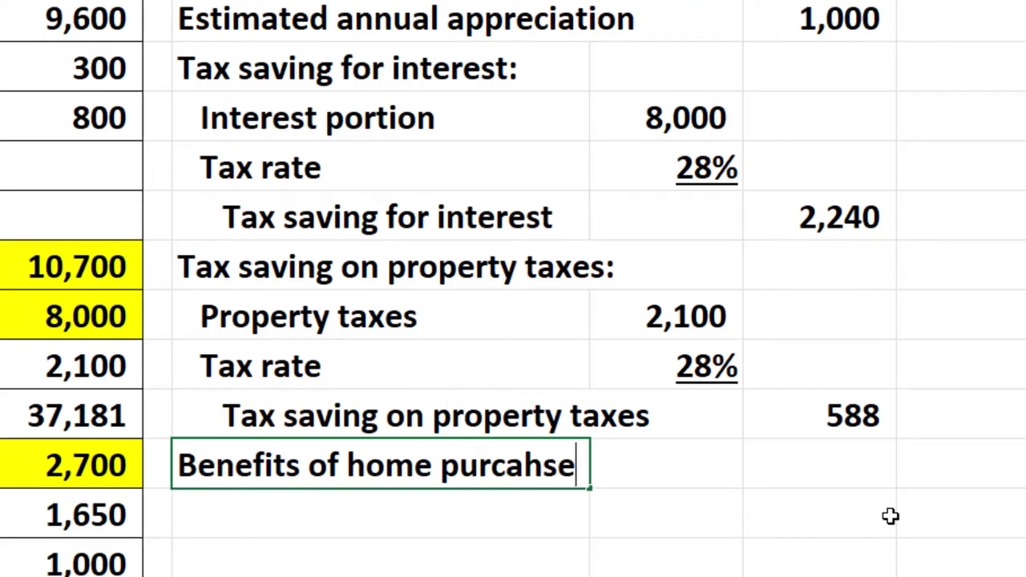
key("BackSpace")
key("BackSpace")
key("BackSpace")
key("BackSpace")
type("hase")
key("Tab")
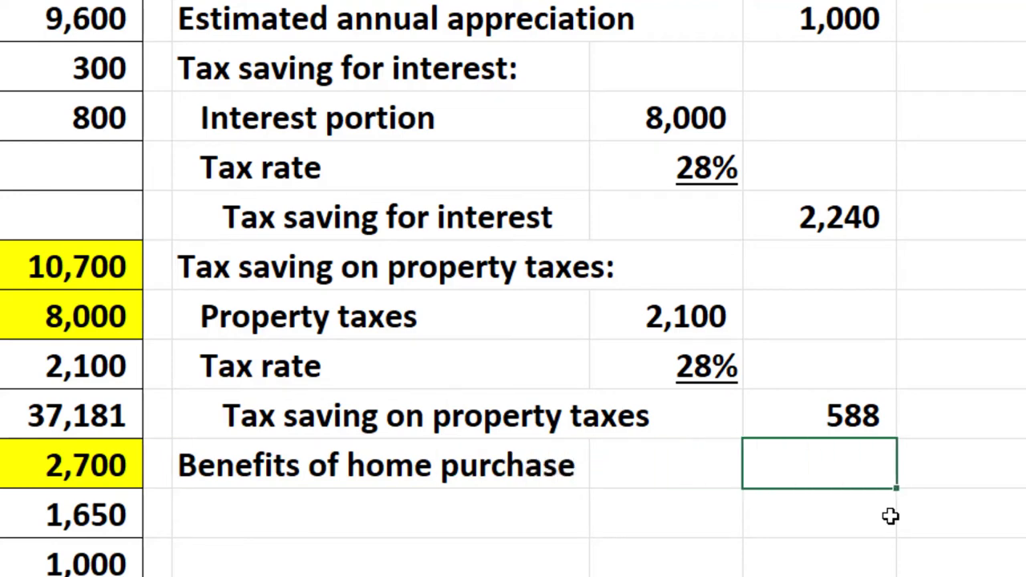
Total the benefits in N12 by summing N2:N11, and underline the property tax saving in N11
type("=s")
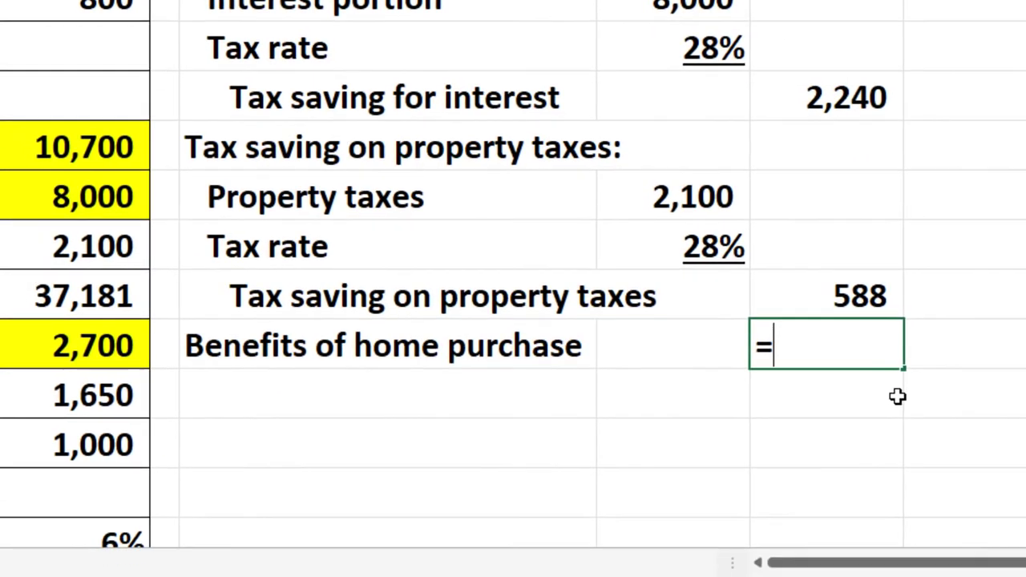
type("um(")
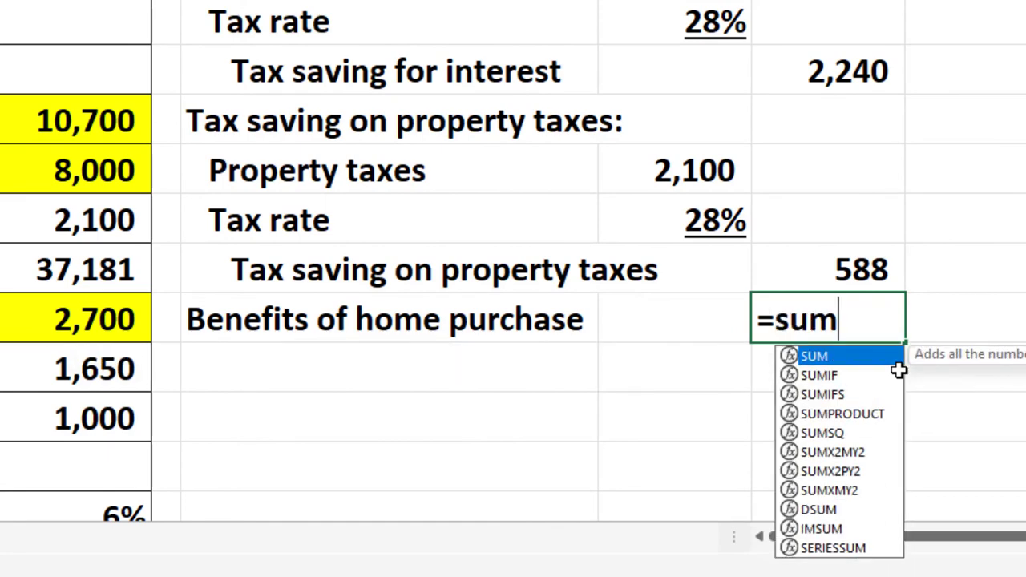
key("Up")
key("shift+Up")
key("shift+Up")
key("shift+Up")
key("shift+Up")
key("shift+Up")
key("shift+Up")
key("shift+Up")
key("shift+Up")
key("shift+Up")
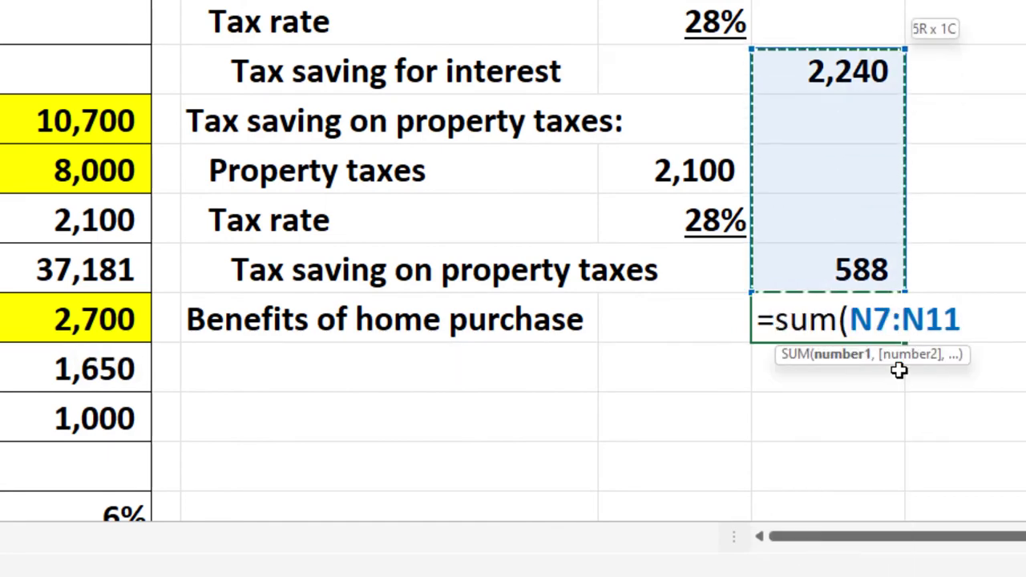
key("Return")
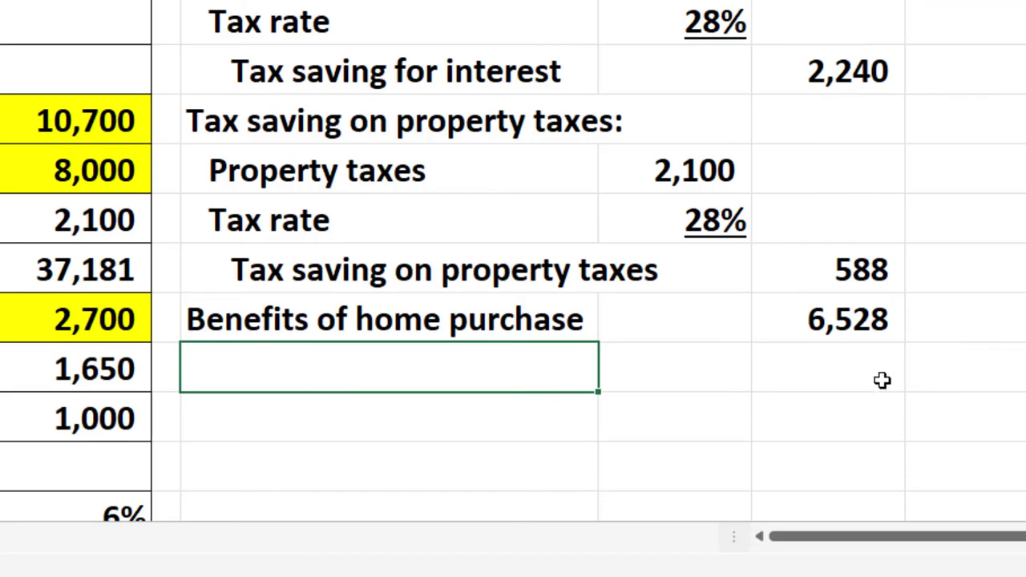
left_click(838, 270)
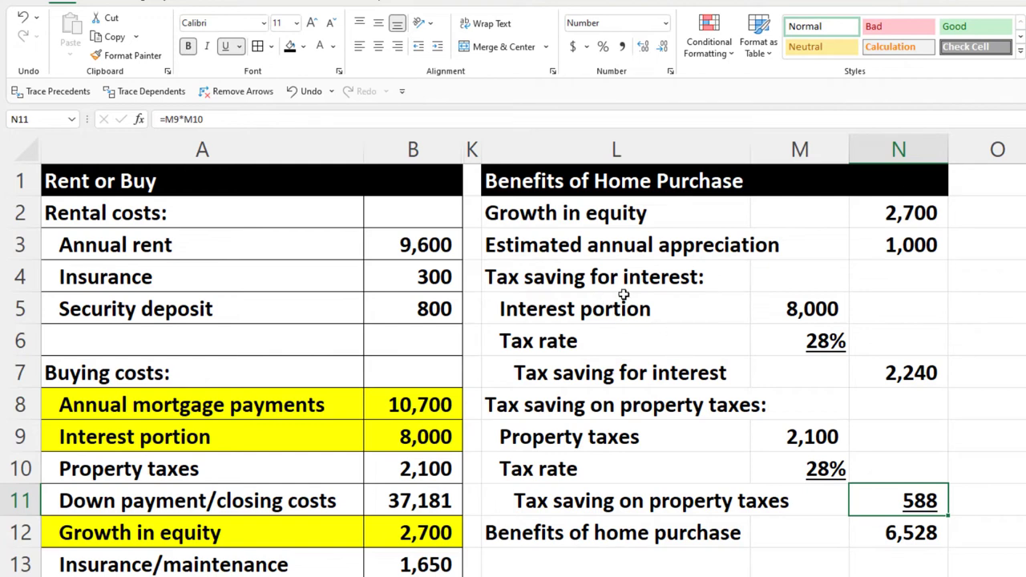
Apply all borders and the recently used light blue fill to the benefits table L2:N12
left_click_drag(568, 213, 942, 538)
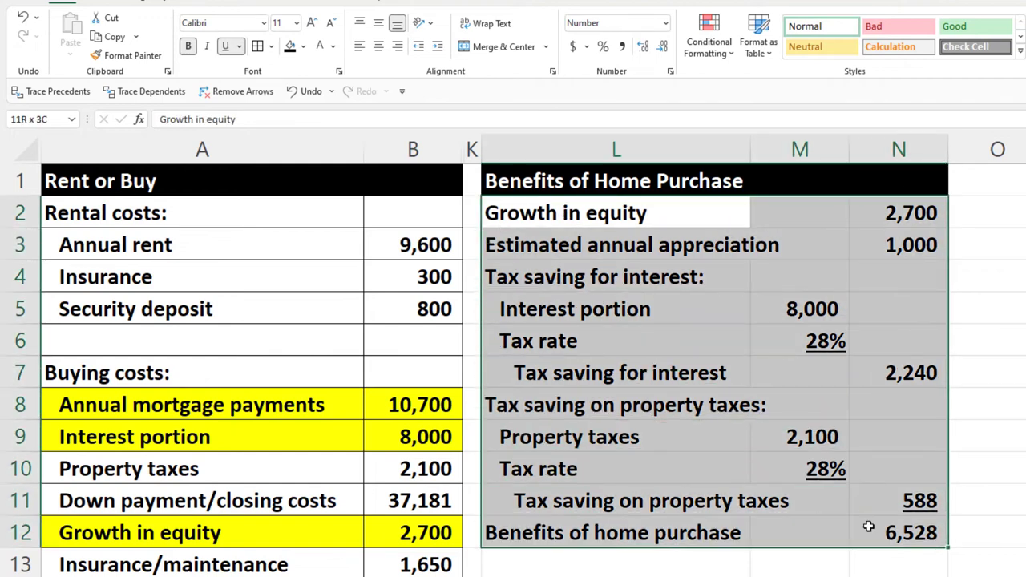
left_click(258, 46)
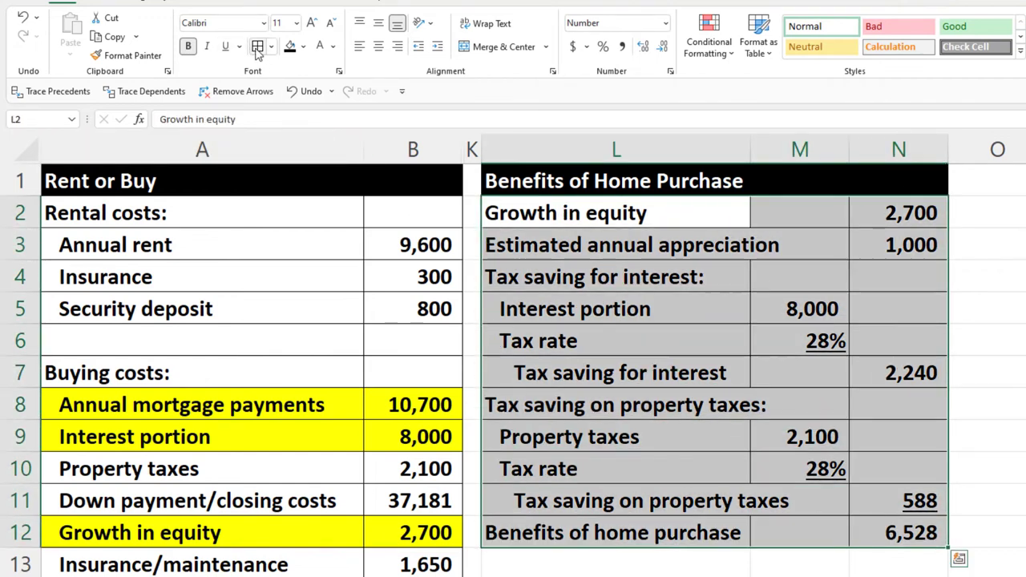
left_click(303, 47)
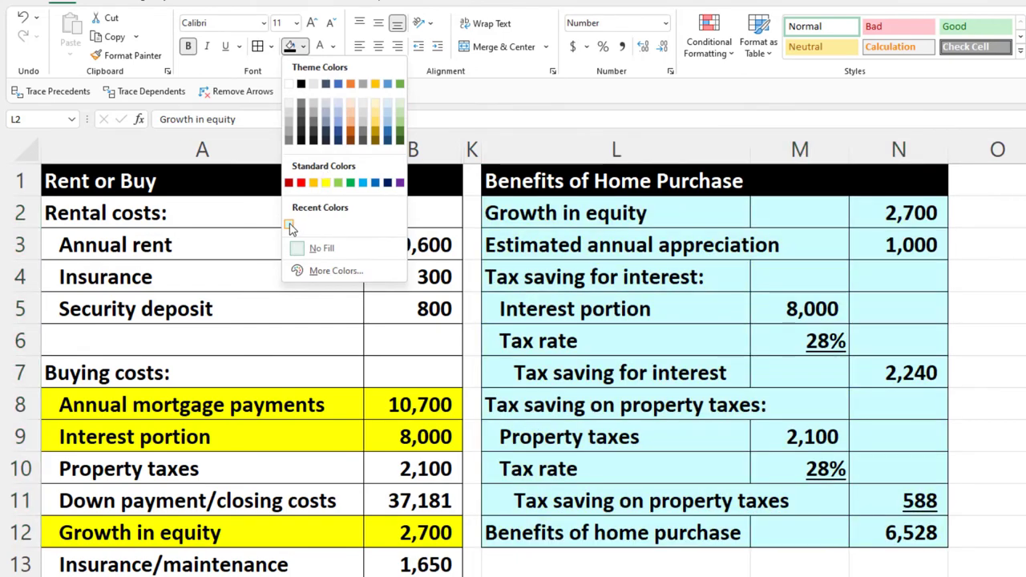
left_click(290, 227)
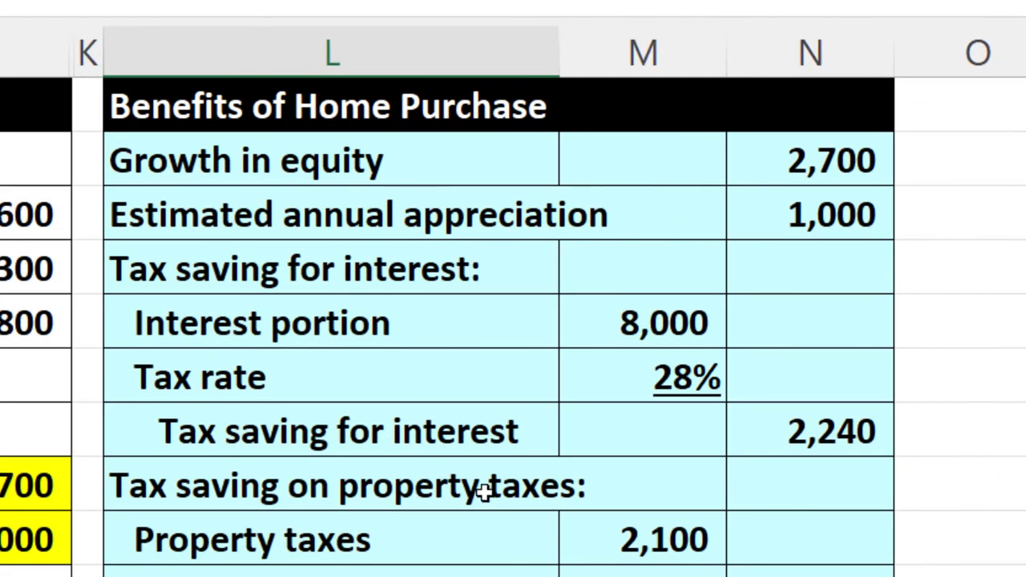
left_click_drag(805, 167, 802, 190)
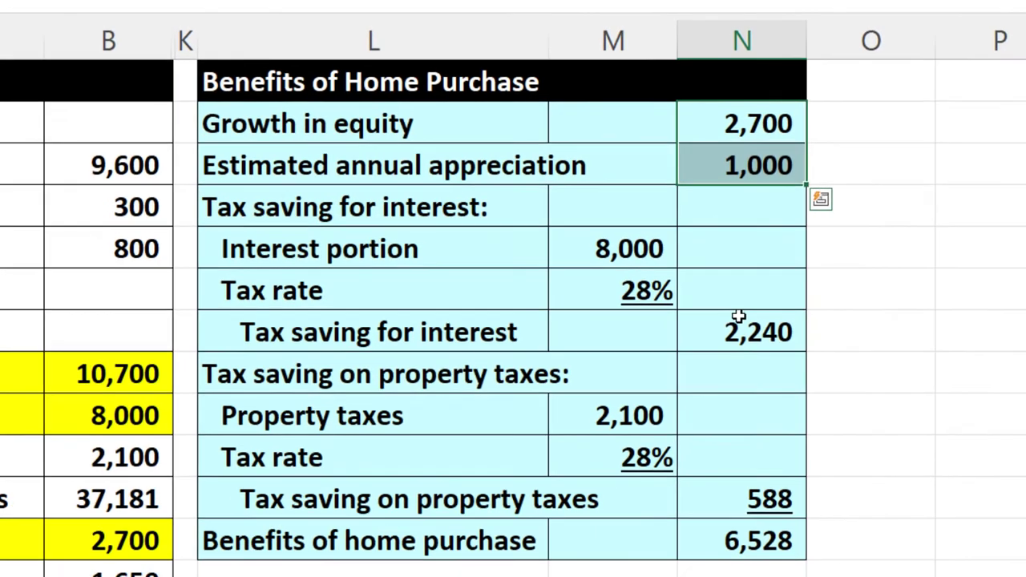
left_click_drag(802, 430, 807, 574)
left_click_drag(724, 443, 722, 457)
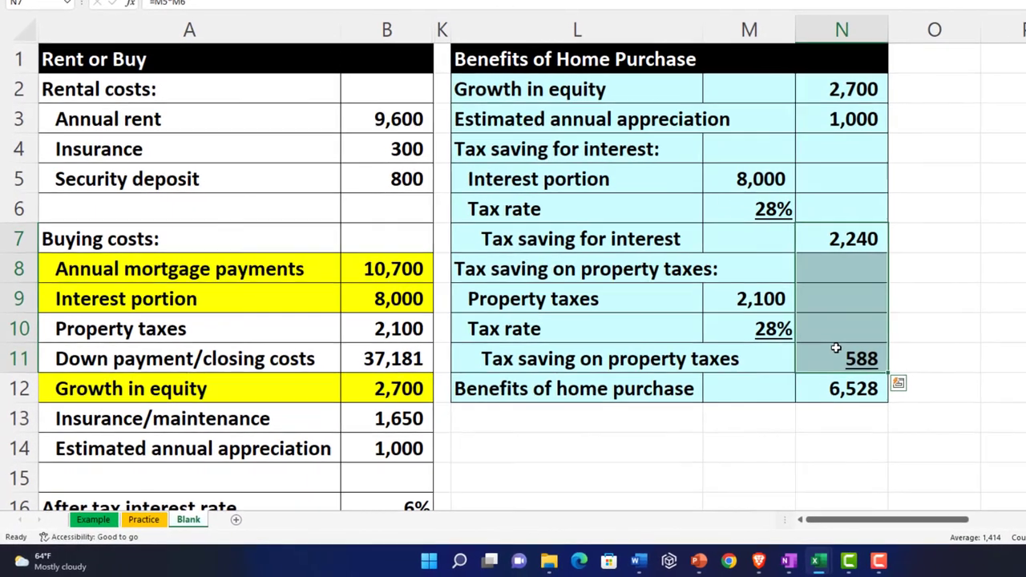
left_click(858, 173)
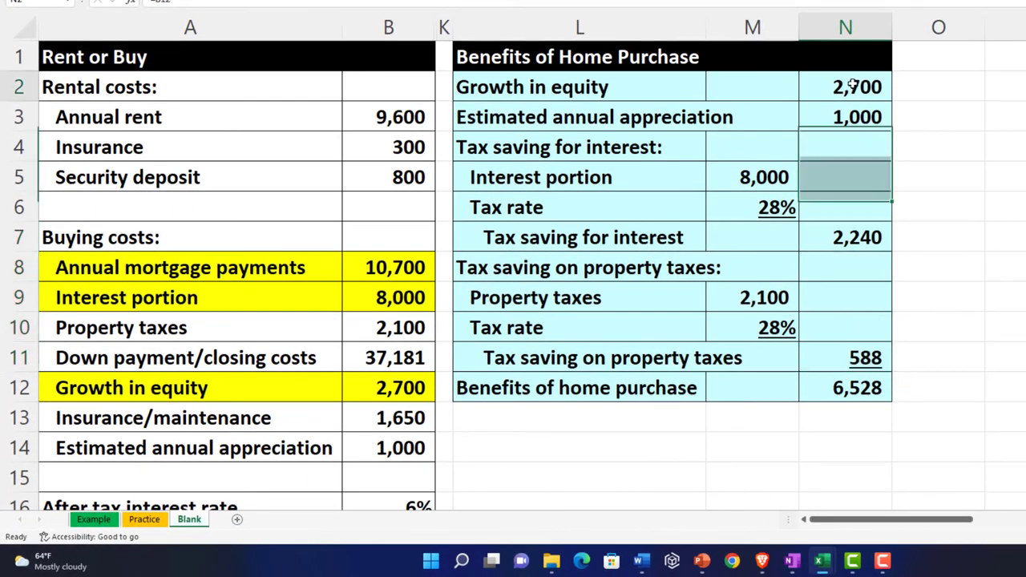
left_click(853, 112)
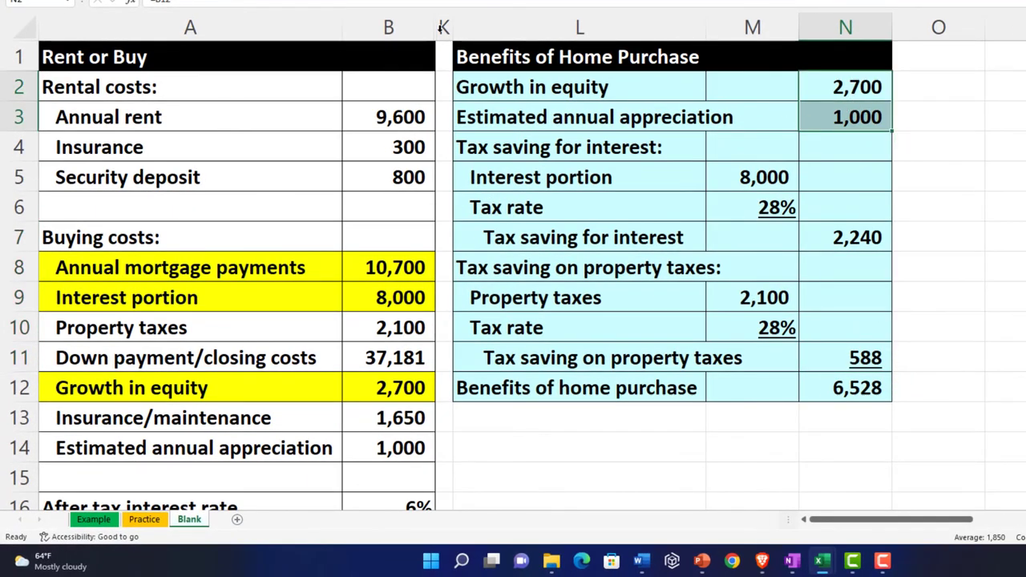
Unhide the columns between B and K
left_click_drag(416, 24, 444, 27)
right_click(415, 94)
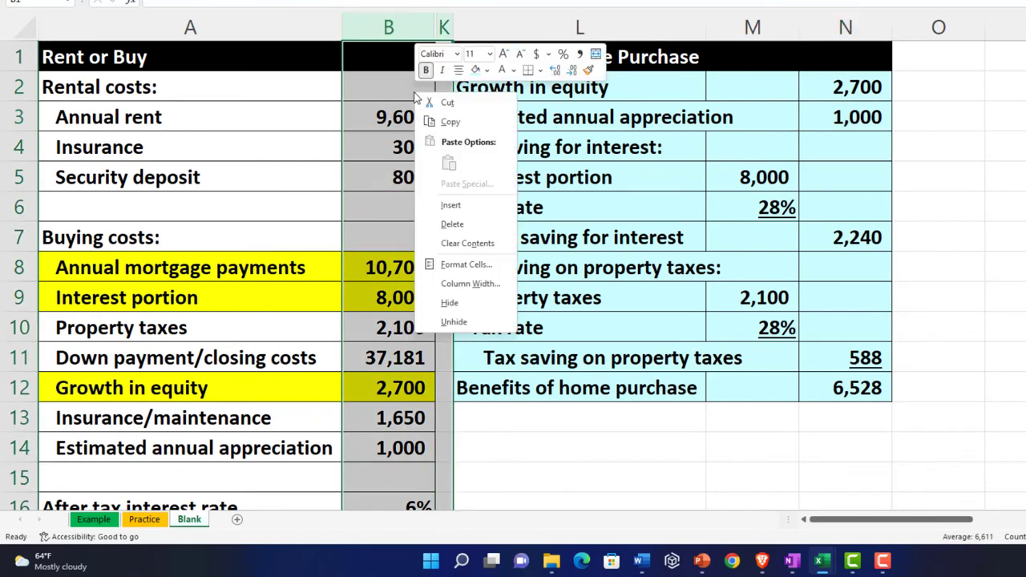
left_click(453, 322)
left_click(722, 336)
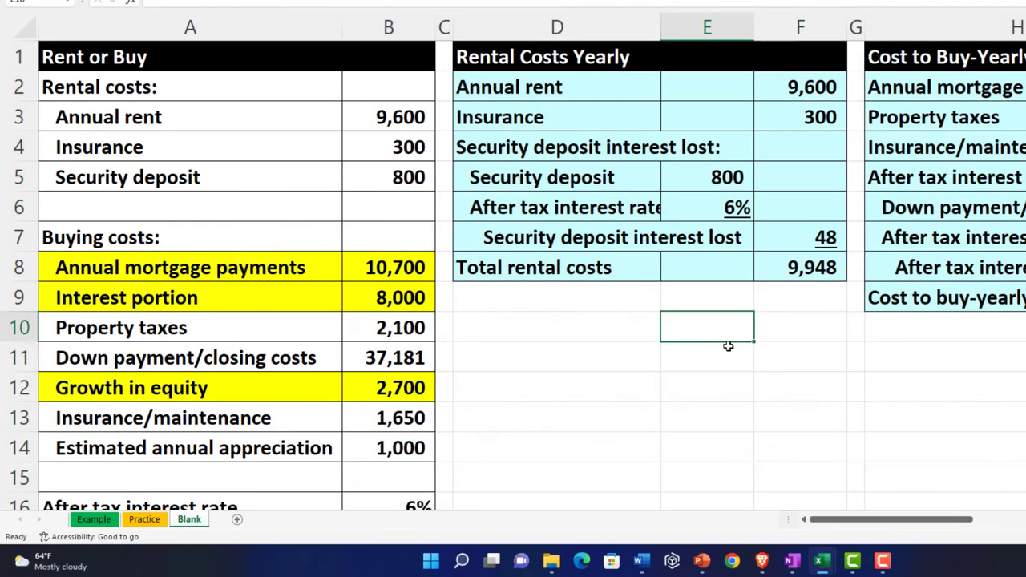
Enter the label "Cost less benefits of home purchase" in L14, below the benefits table
key("Right")
key("Right")
key("Right")
key("Right")
key("Right")
key("Right")
key("Right")
key("Right")
key("Right")
key("Down")
key("Down")
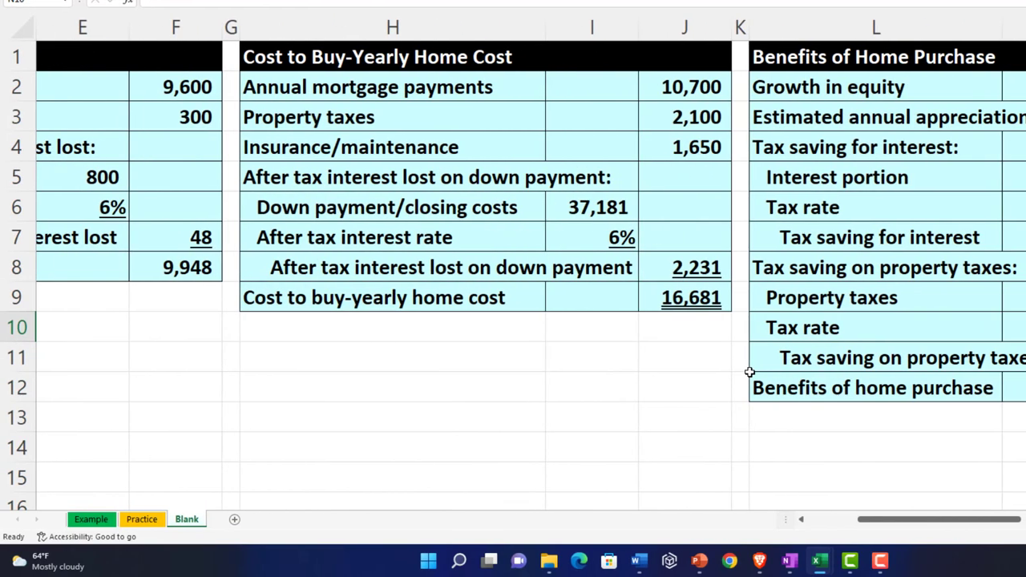
key("Down")
key("Down")
key("Left")
key("Left")
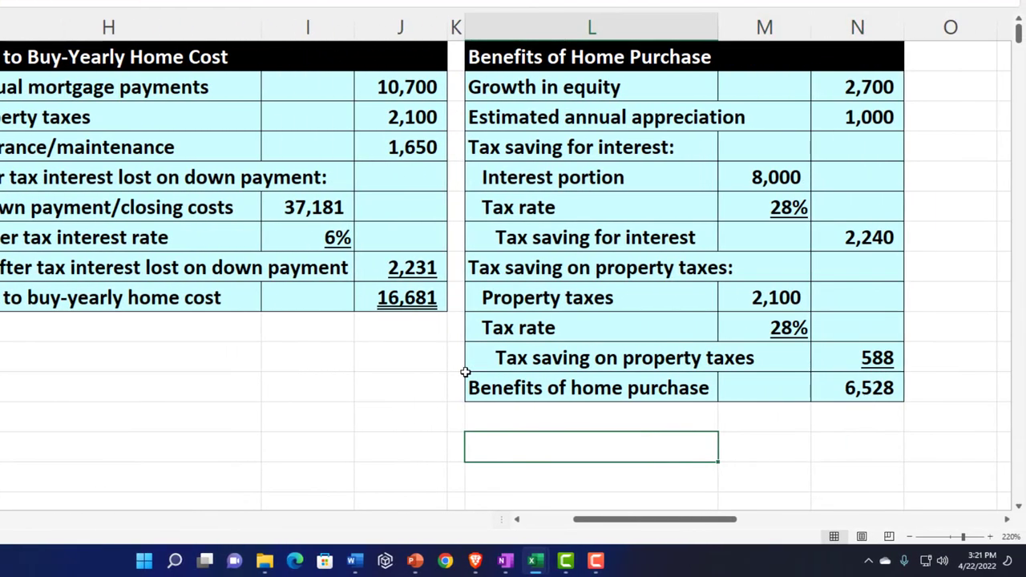
type("Co")
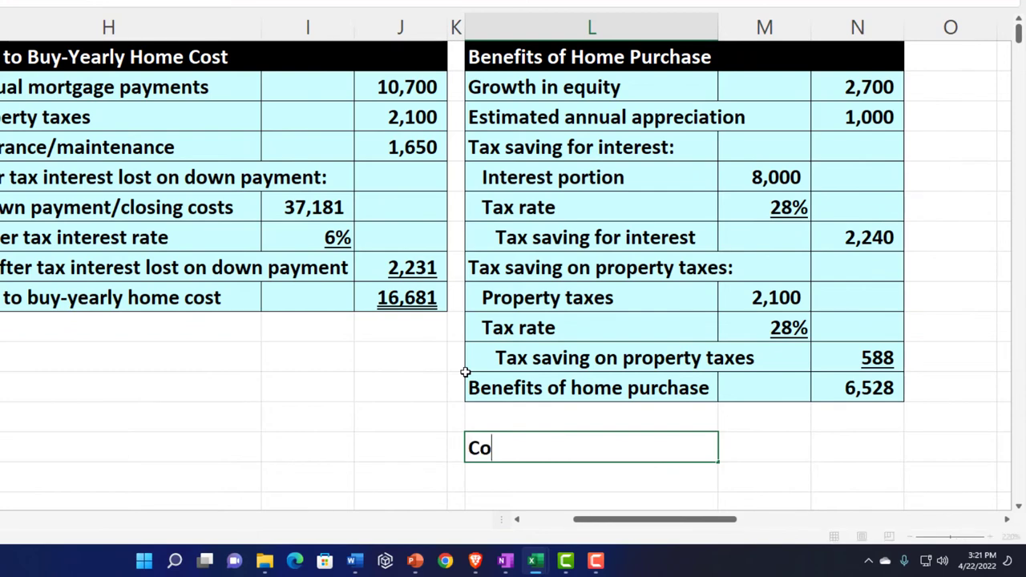
type("st less benefits ")
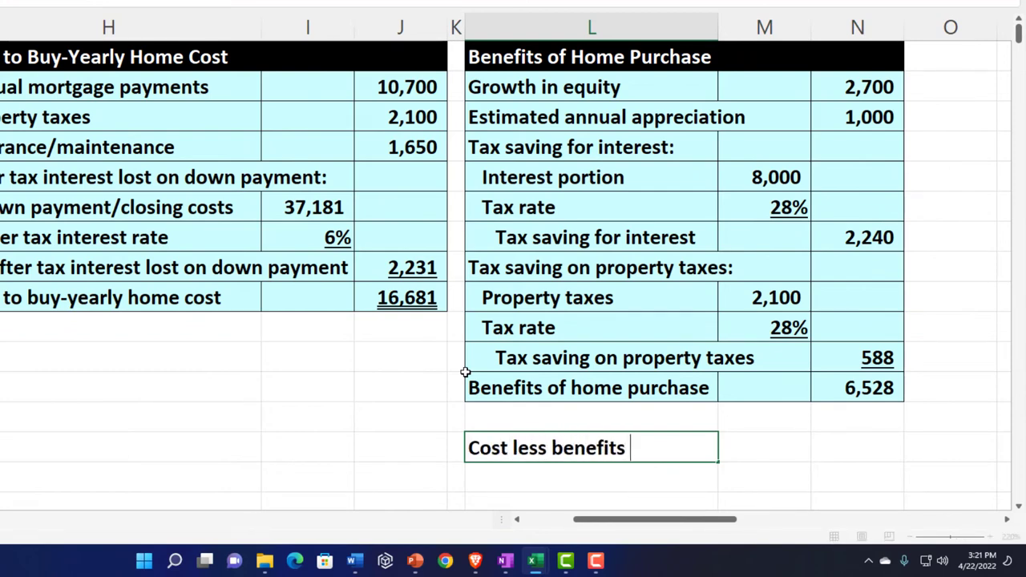
type("of home pur")
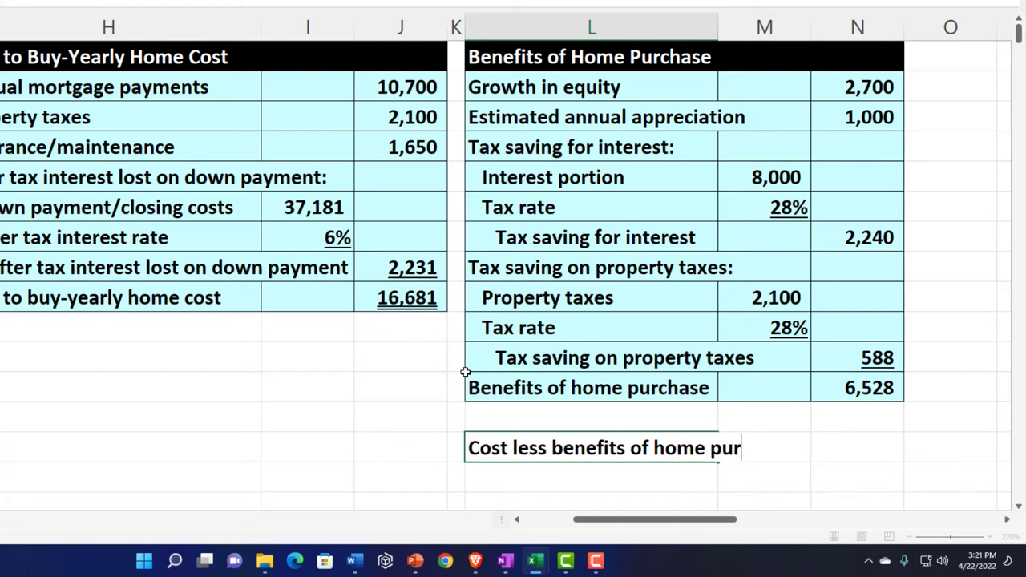
type("chase")
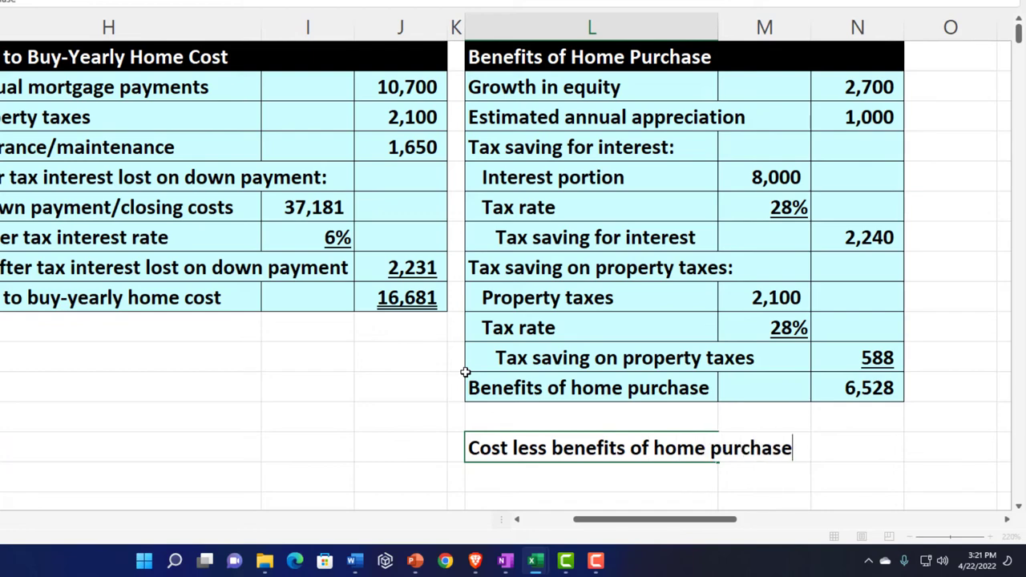
Calculate the cost less benefits in N14 by subtracting the home purchase benefits in N12 from the yearly home cost in J9
key("Tab")
key("Tab")
type("=")
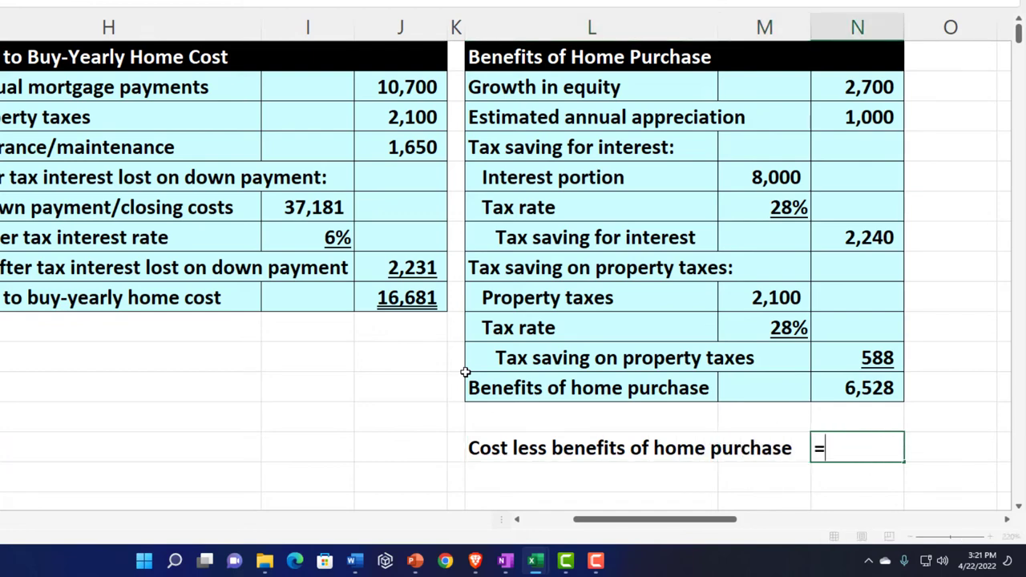
key("Left")
key("Left")
key("Left")
key("Left")
key("Up")
key("Up")
key("Up")
key("Up")
key("Up")
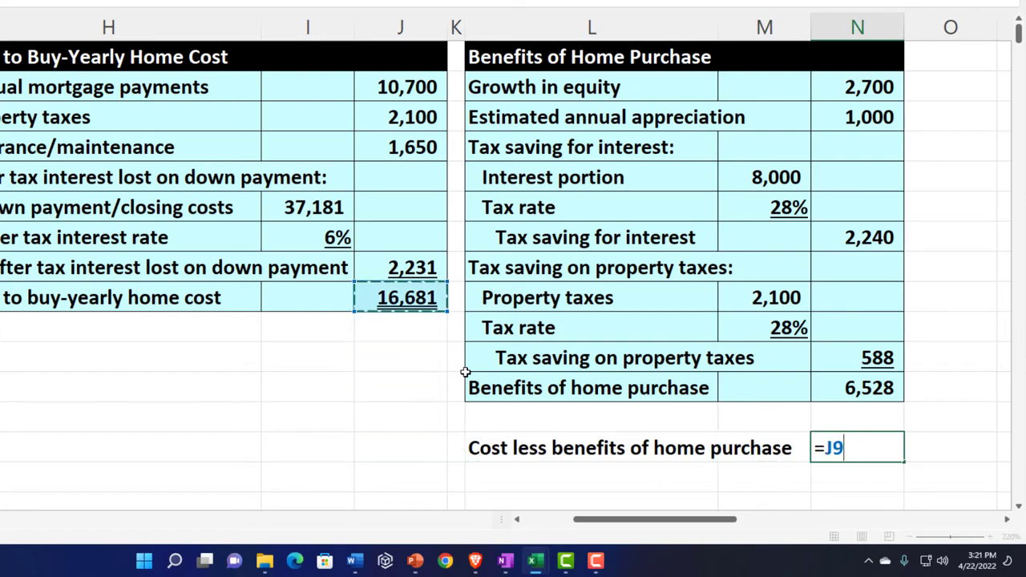
type("-")
key("Up")
key("Up")
key("Return")
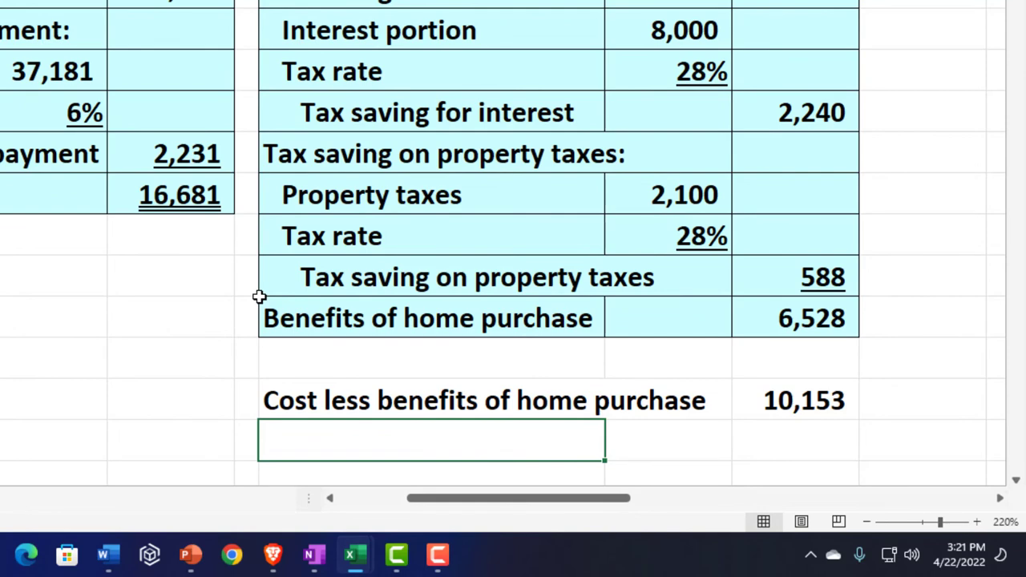
Enter the label "Eequity items" in L15
type("Eqit")
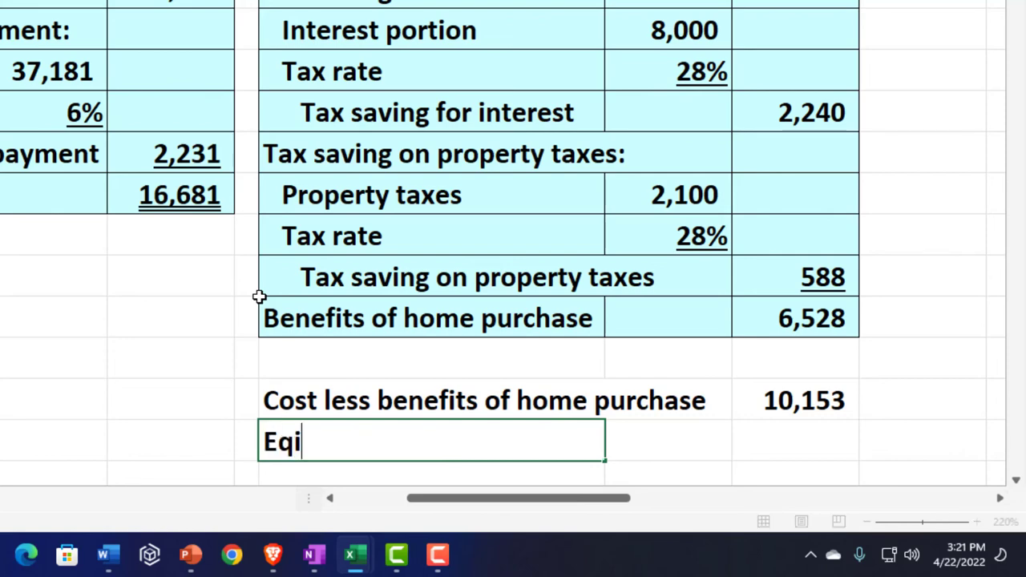
key("BackSpace")
key("BackSpace")
key("BackSpace")
type("equity")
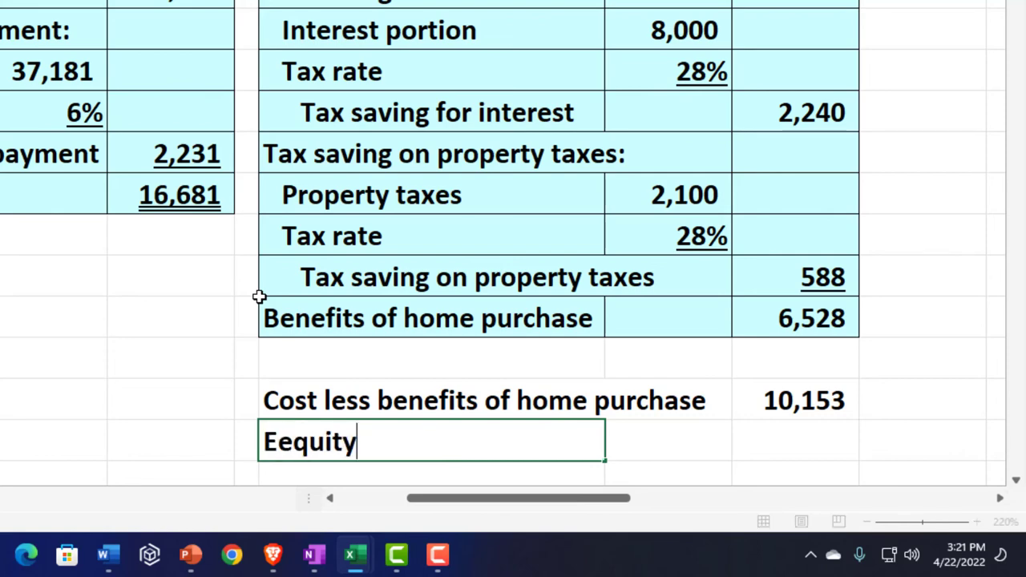
type(" items")
key("Tab")
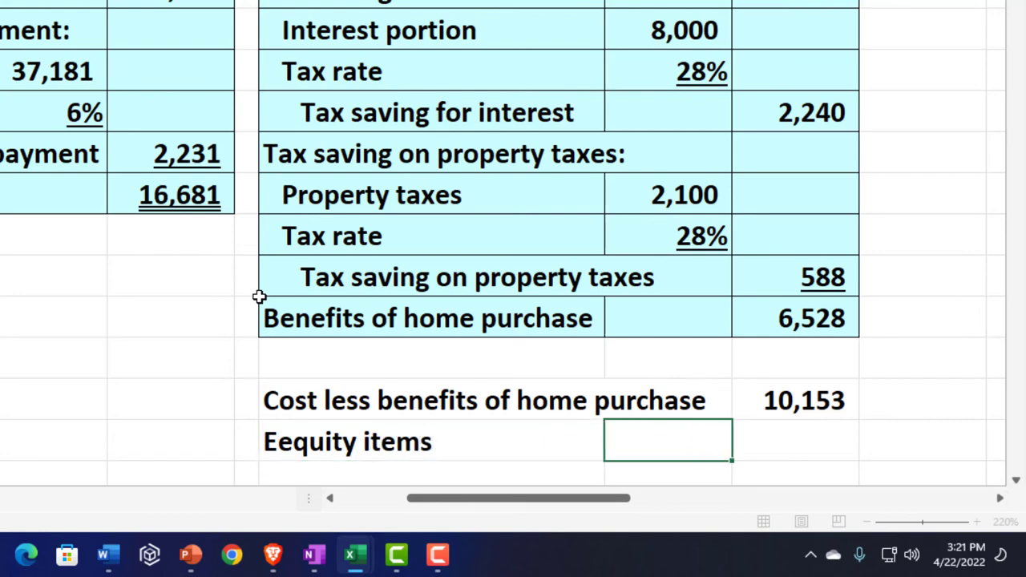
Total the equity items in N15 by summing growth in equity and estimated annual appreciation, N2:N3
key("Tab")
type("=sum(")
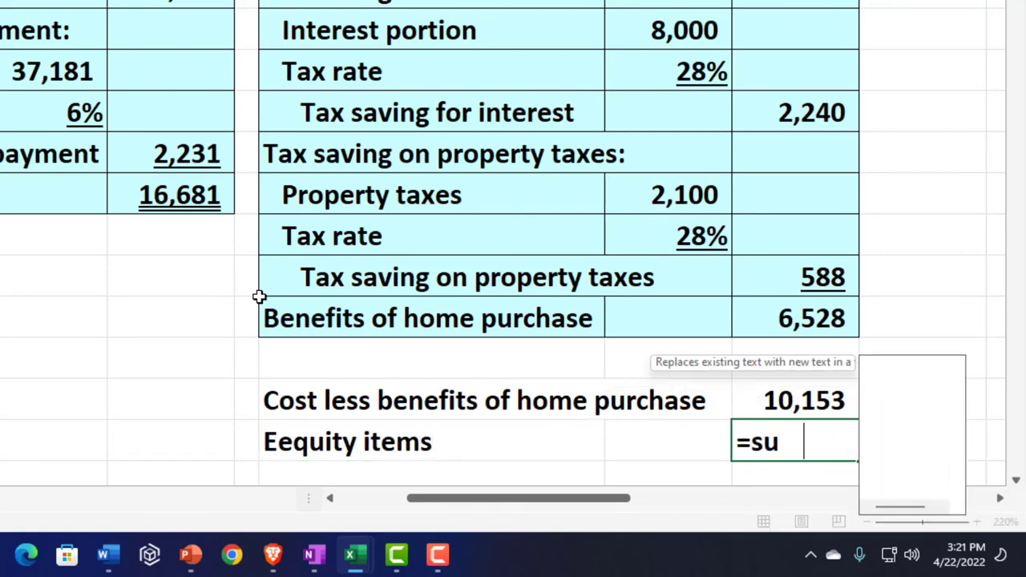
key("Up")
key("Up")
key("Up")
key("Up")
key("Up")
key("Up")
key("Up")
key("Up")
key("Up")
key("Up")
key("Up")
key("Up")
key("Up")
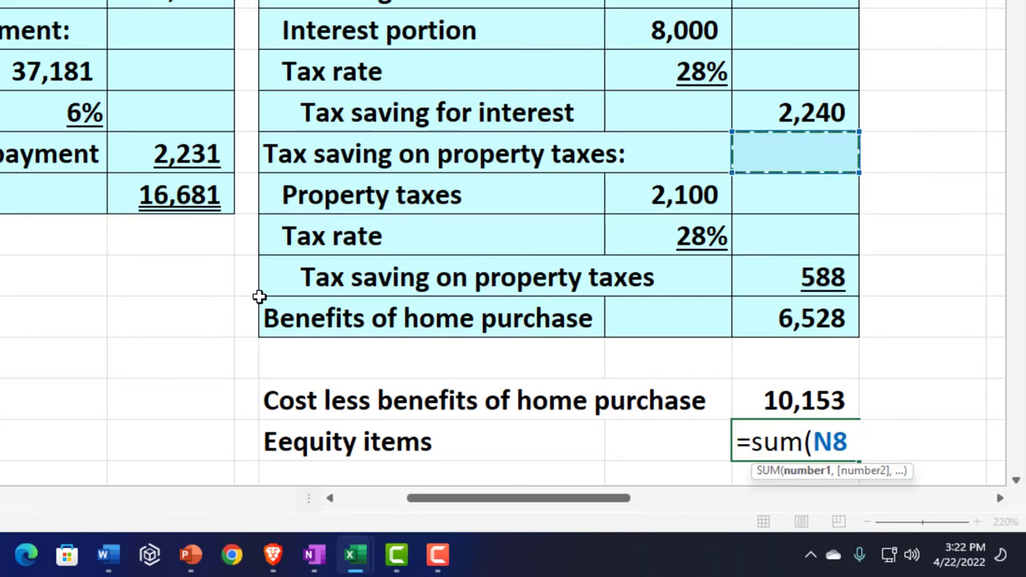
key("shift+Down")
key("Return")
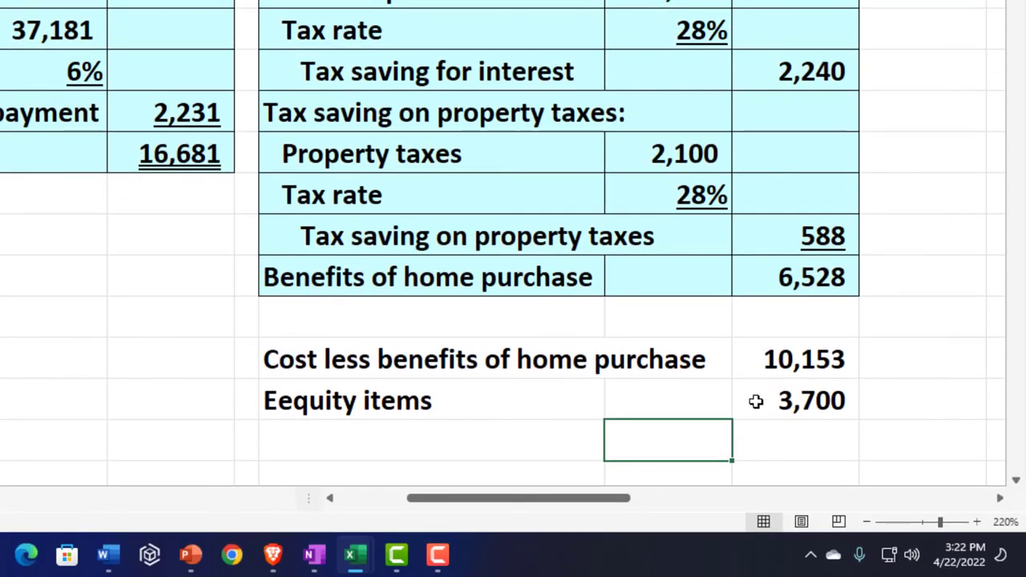
Enter the label "Cash flow items" in L16
left_click(390, 441)
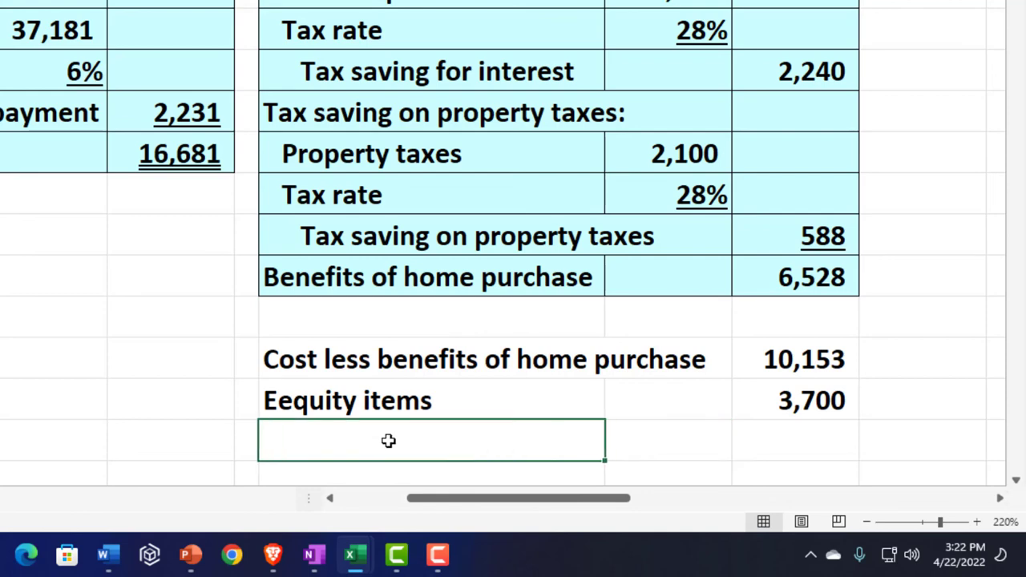
type("Cash flow")
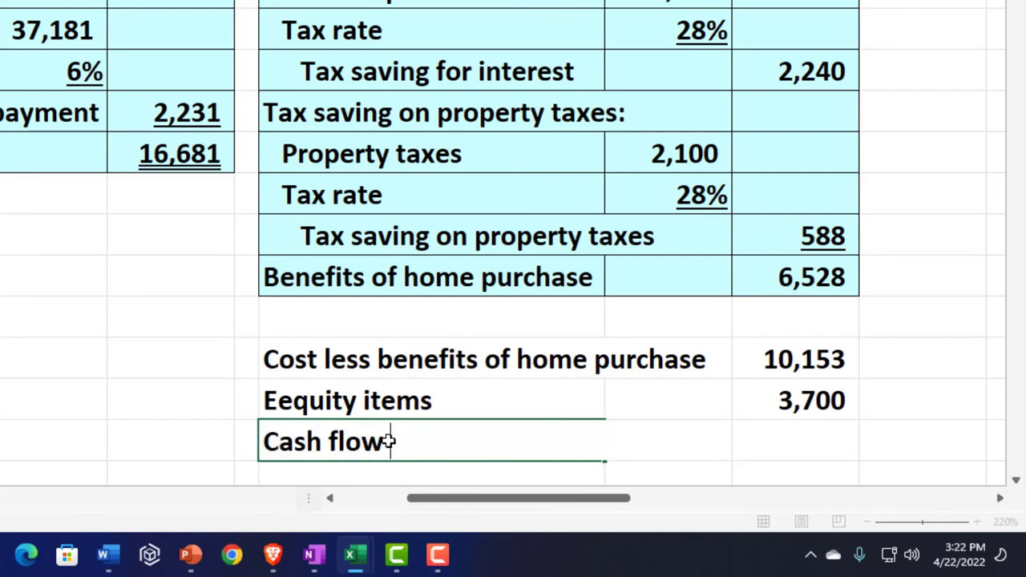
type(" items")
key("Tab")
key("Tab")
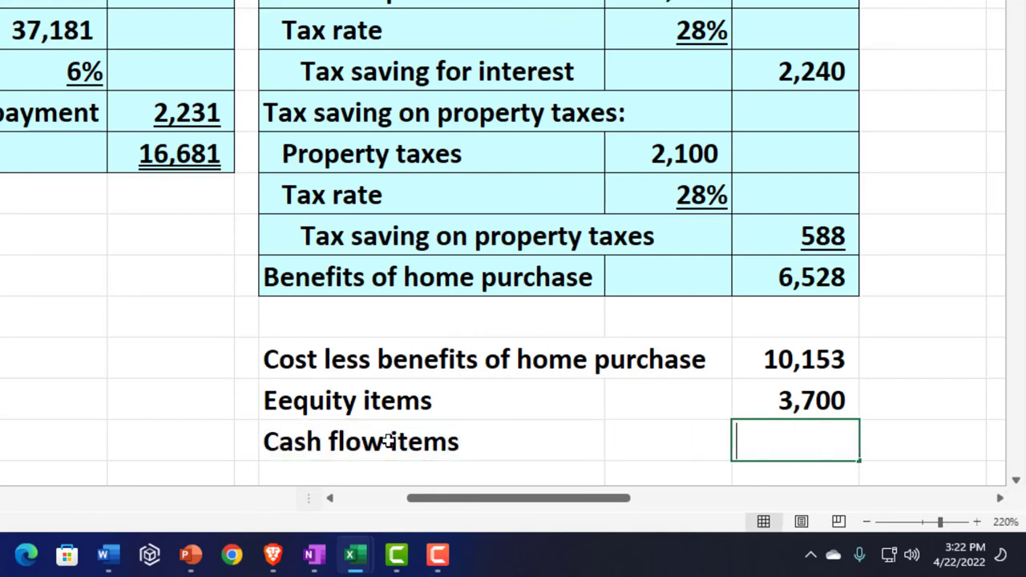
Calculate the cash flow items in N16 by subtracting the equity items in N15 from N14
type("=")
key("Up")
key("Up")
type("-")
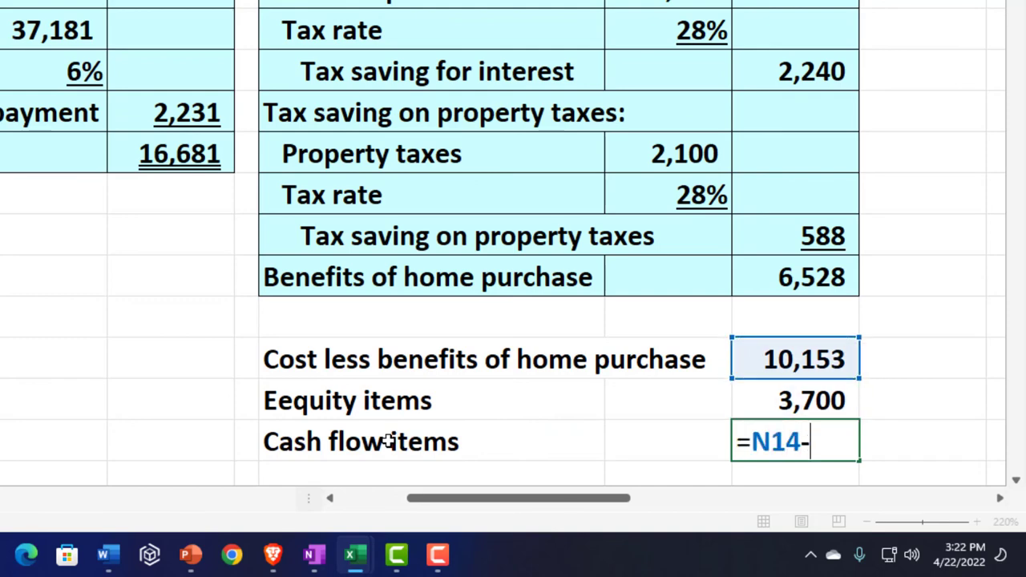
key("Up")
key("Return")
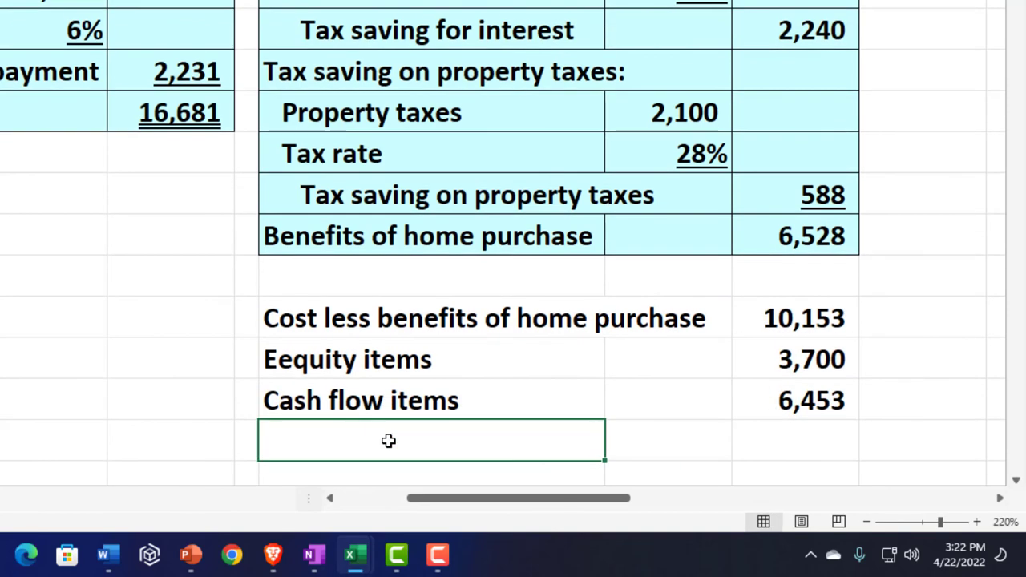
Replace the cash flow formula in N16 with the sum of N14 and N15
key("Tab")
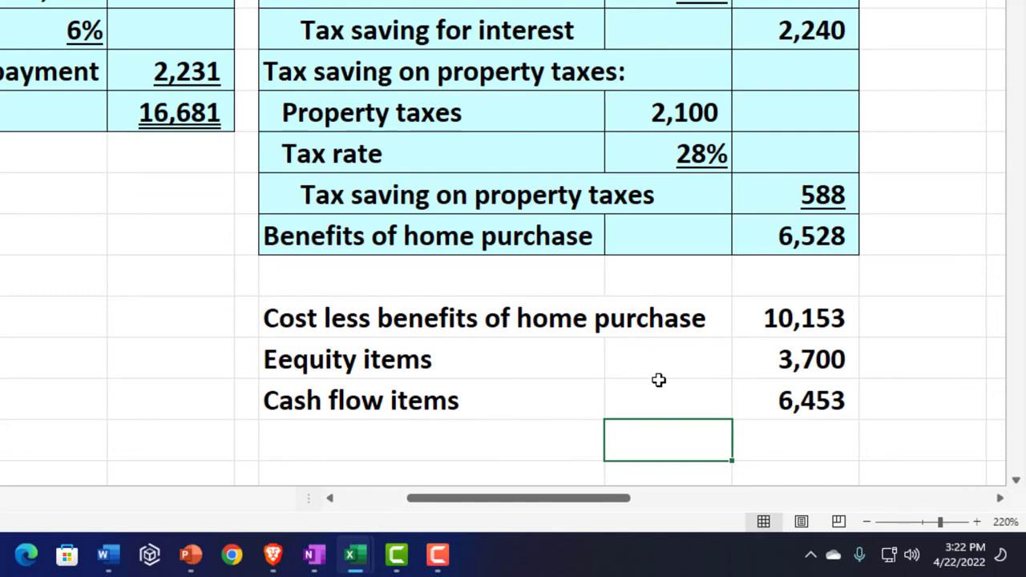
left_click(786, 399)
type("=")
key("Up")
key("Up")
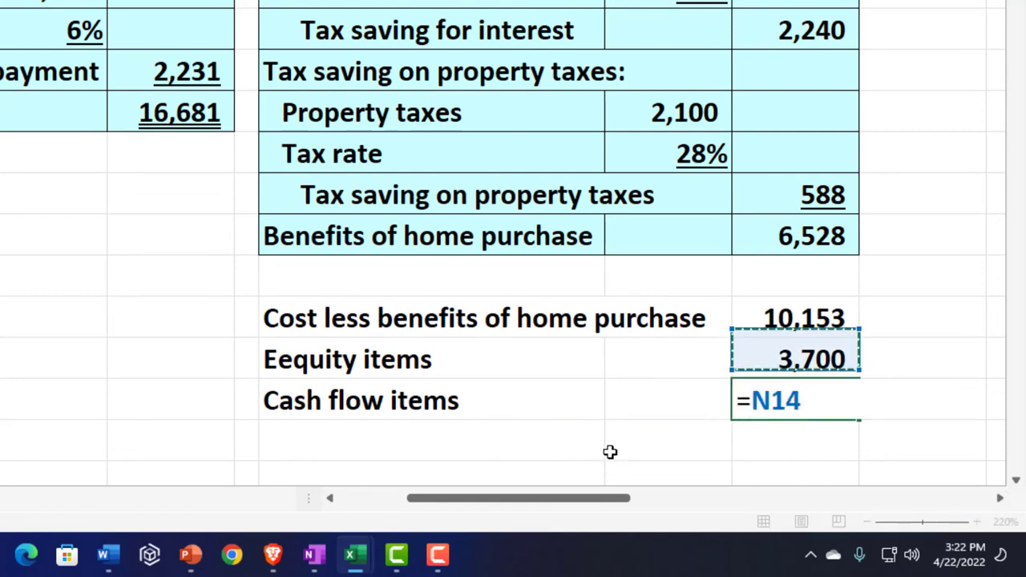
type("+")
key("Up")
key("Return")
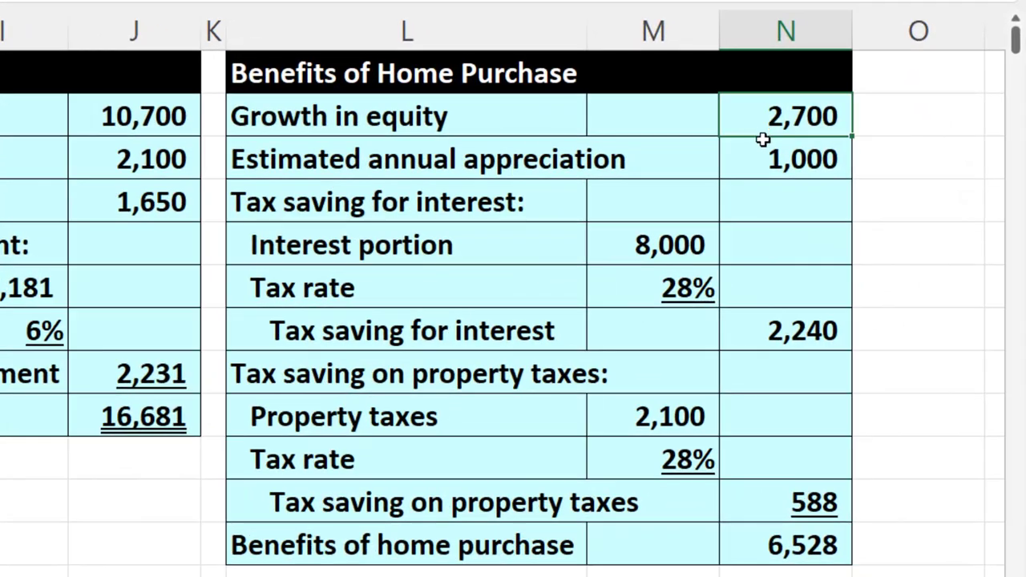
left_click_drag(855, 190, 855, 193)
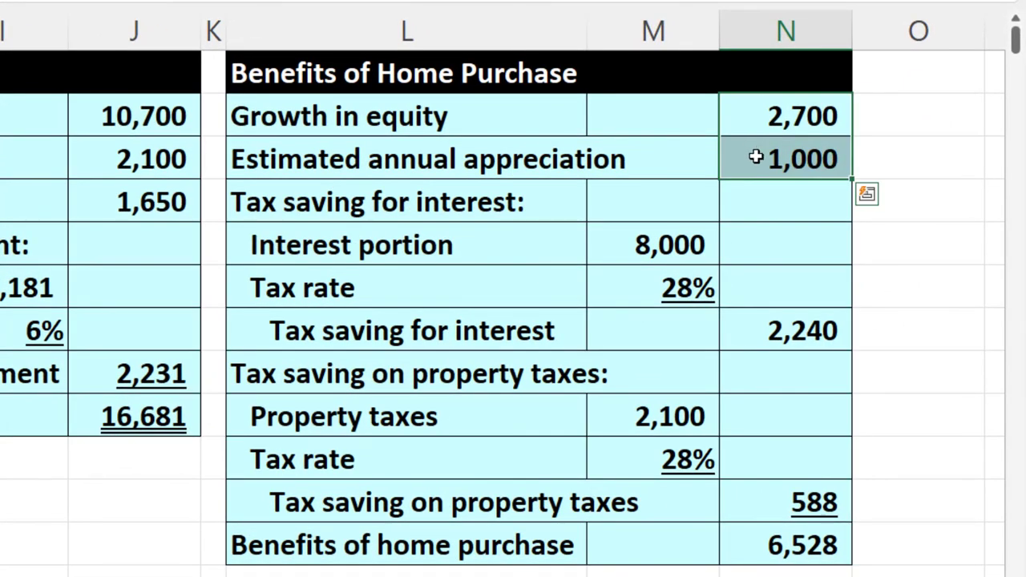
left_click_drag(502, 155, 756, 160)
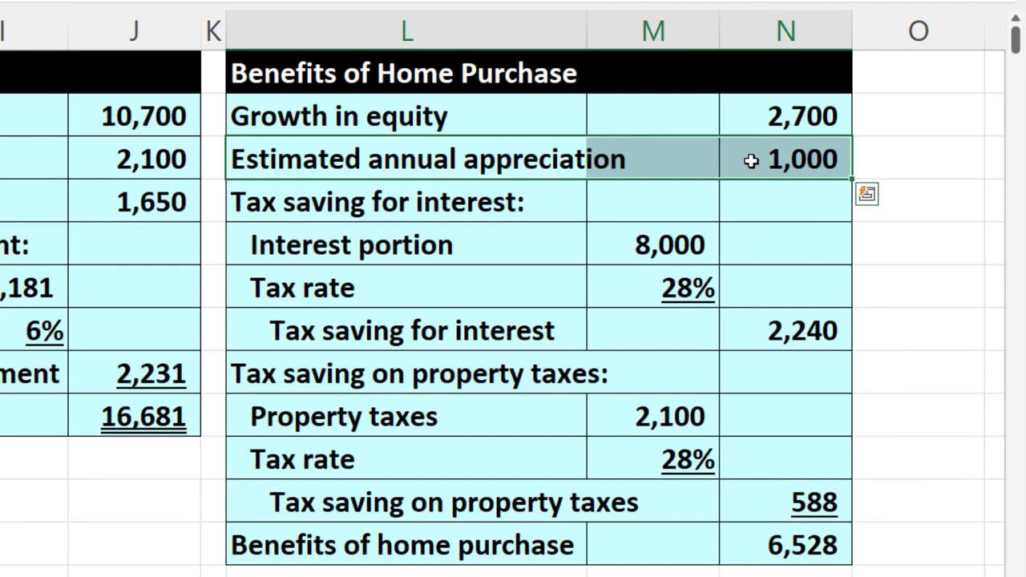
Apply the recently used light blue fill and all borders to the summary range L14:N16
scroll(389, 383, "down", 2)
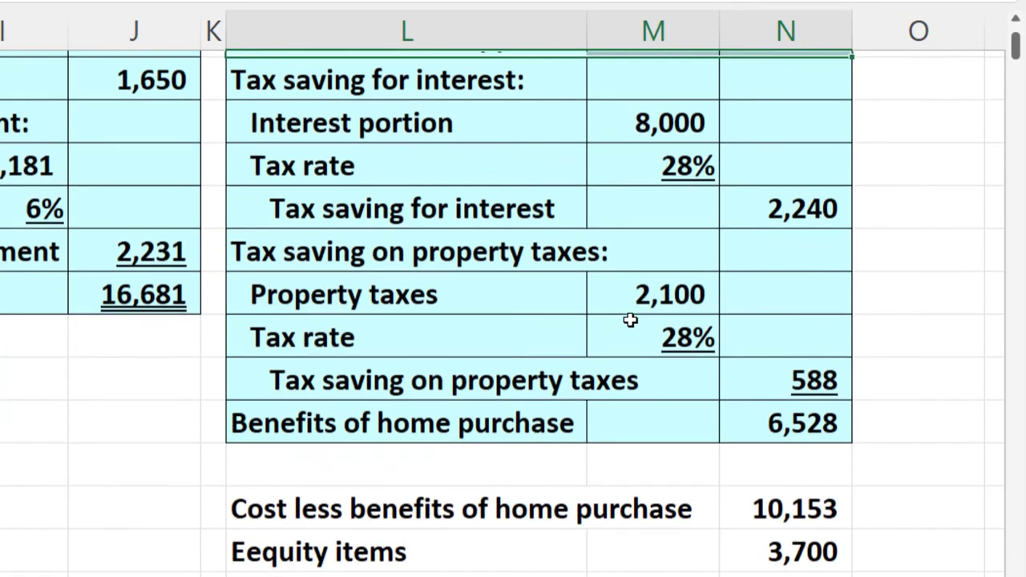
left_click_drag(389, 384, 719, 449)
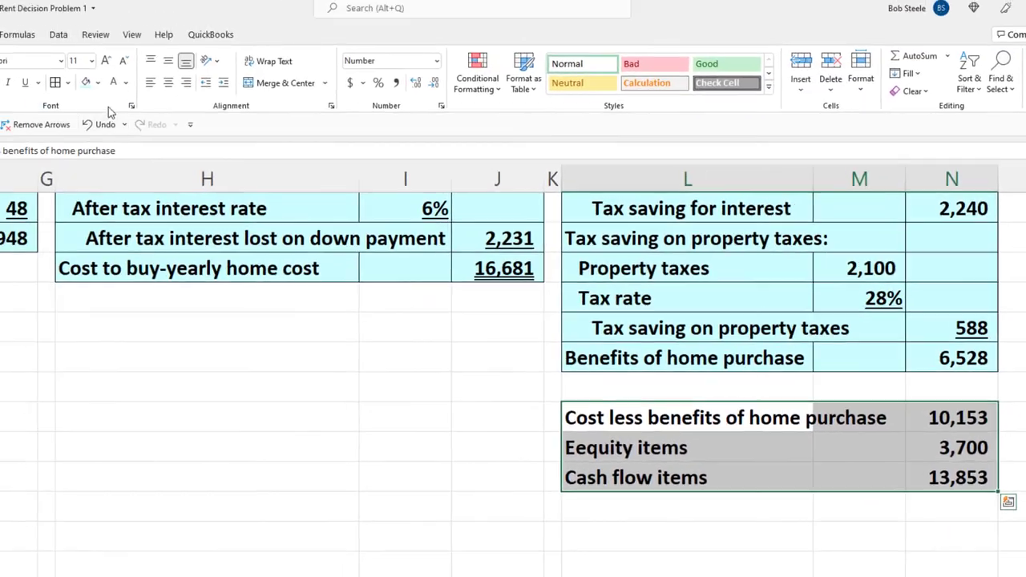
left_click(85, 82)
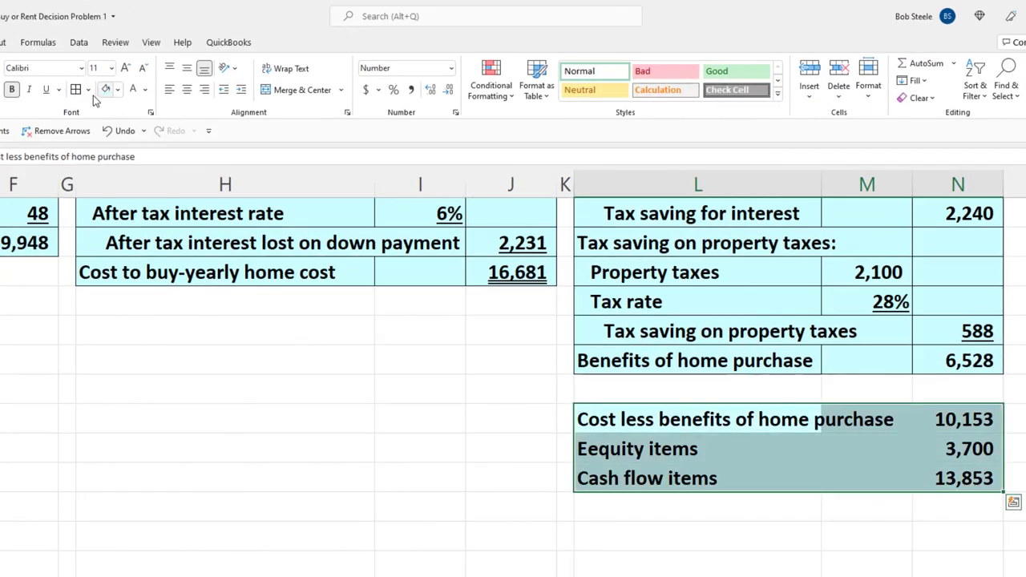
left_click(77, 91)
left_click(743, 391)
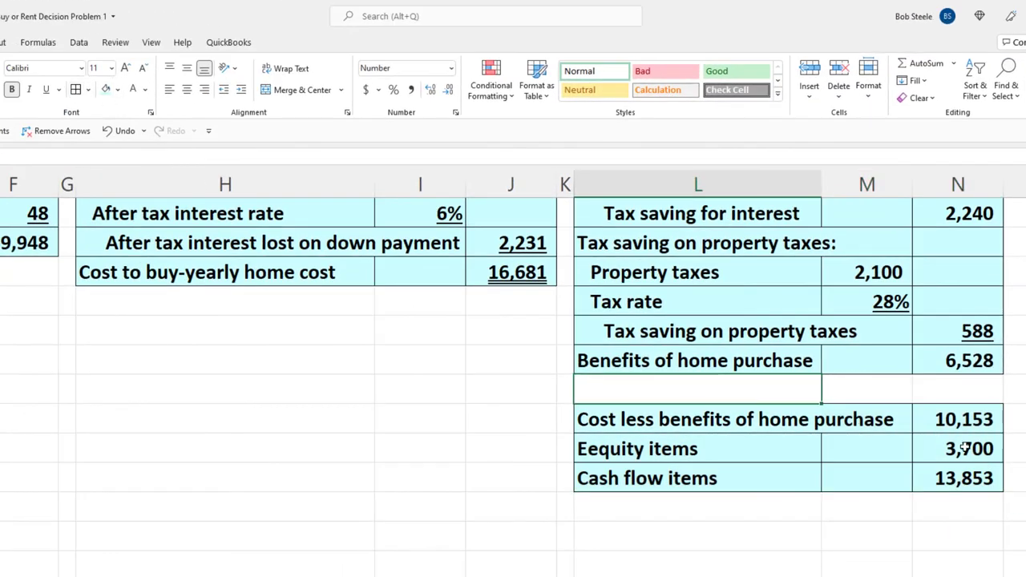
Underline the equity items amount in N15
left_click(975, 451)
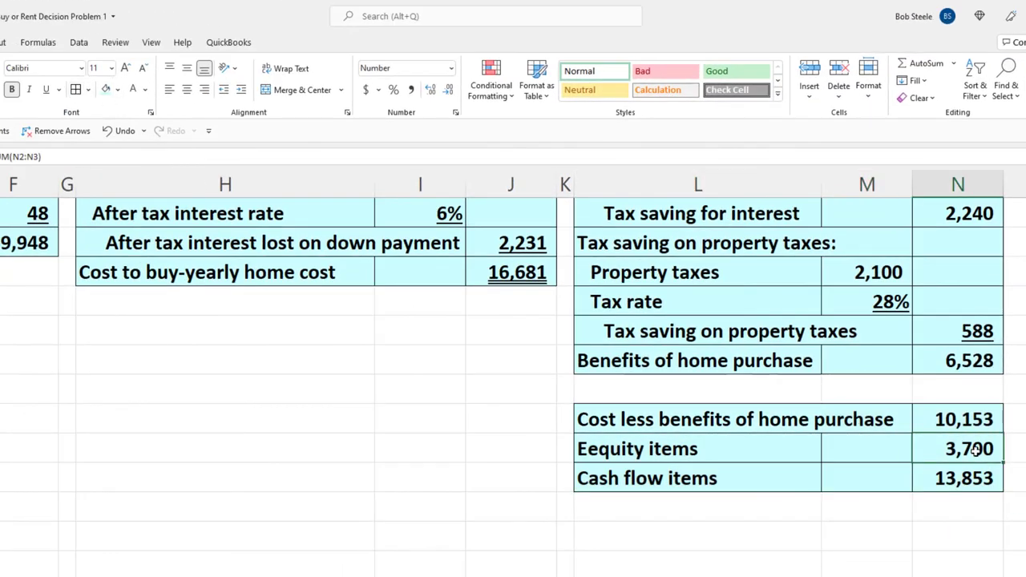
left_click(47, 90)
left_click(194, 210)
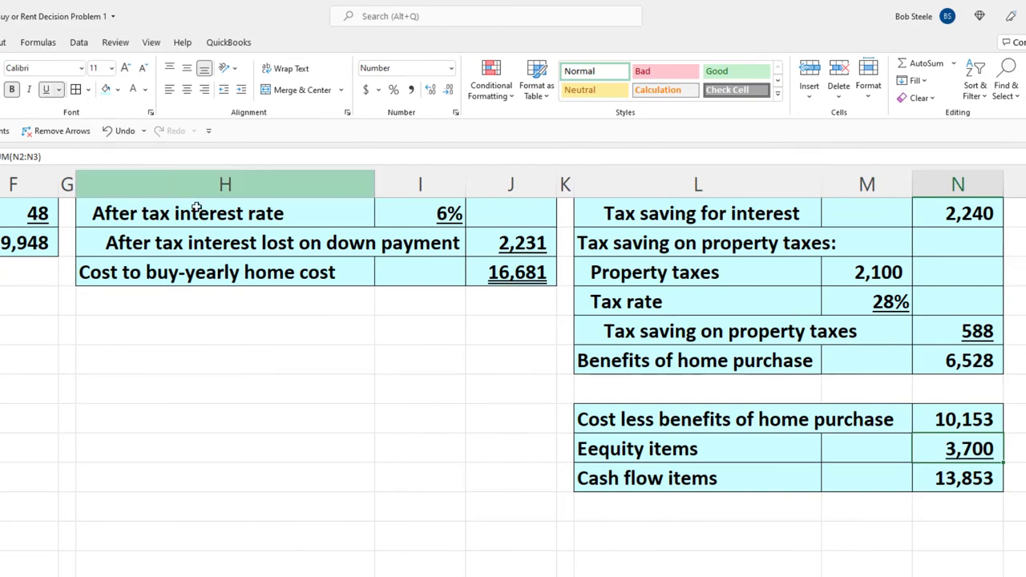
left_click(510, 361)
Spell-check the worksheet, changing "Eequity" to "Equity" in L15
scroll(510, 363, "up", 2)
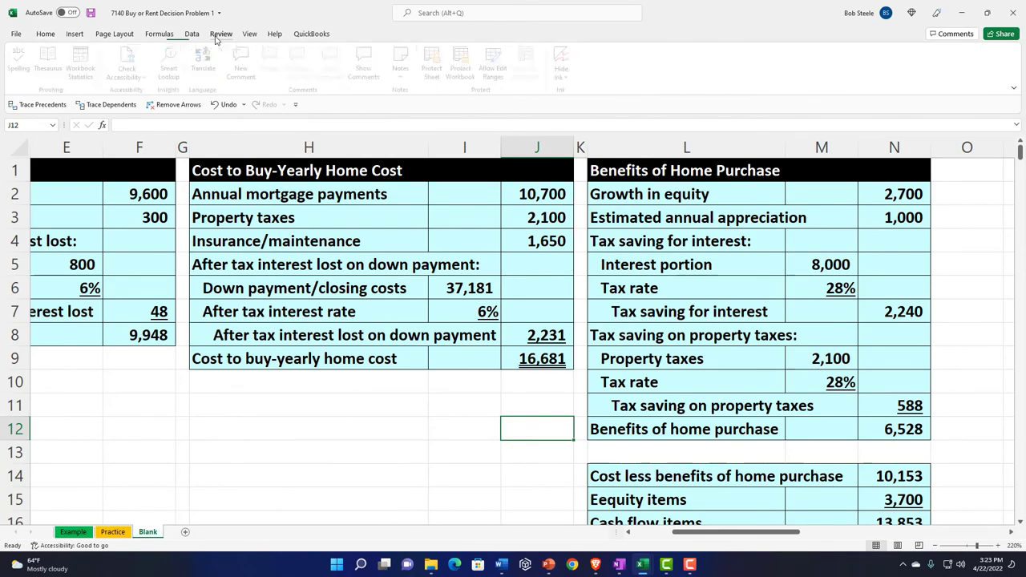
left_click(115, 42)
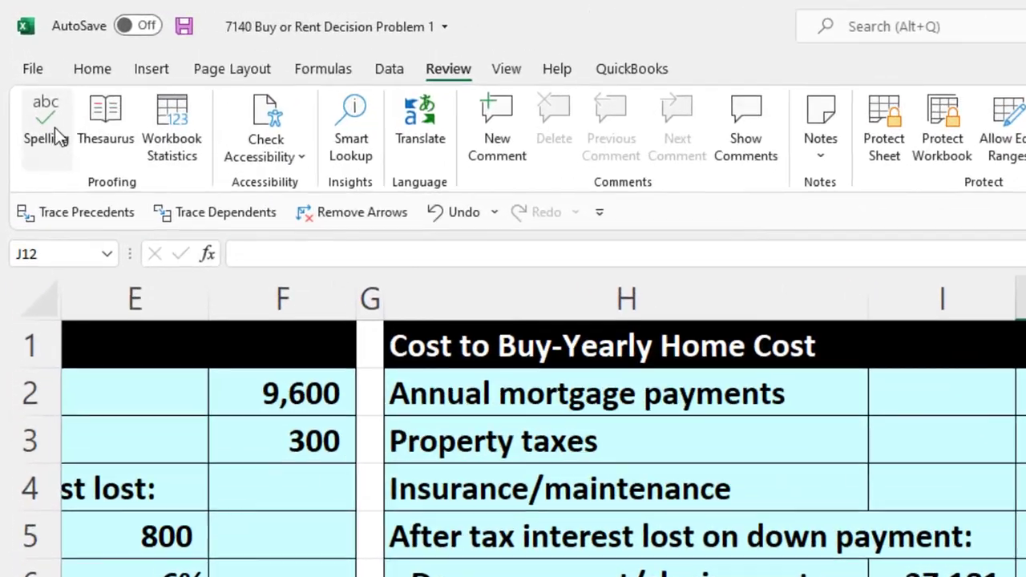
left_click(26, 72)
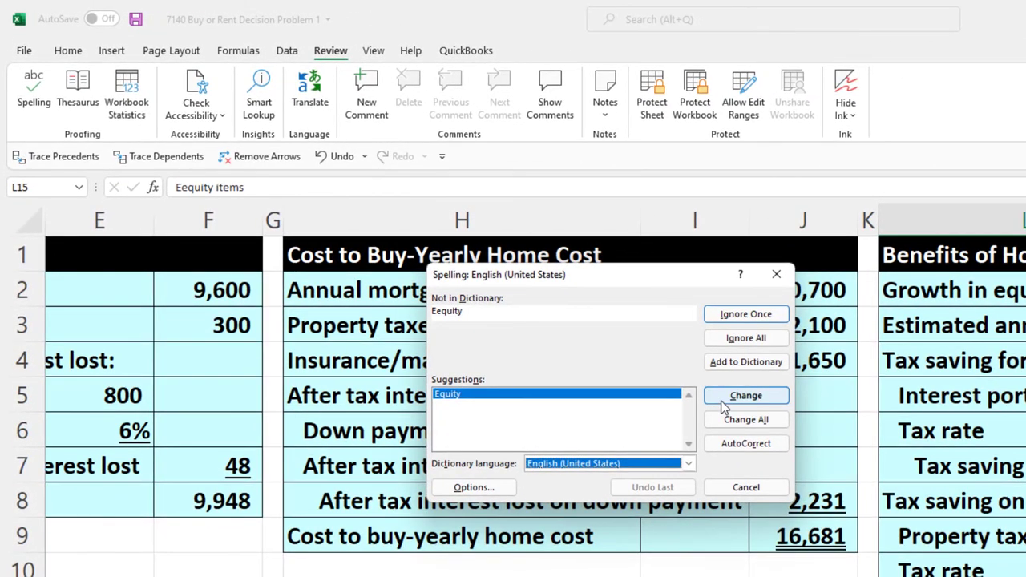
left_click(726, 406)
left_click(736, 465)
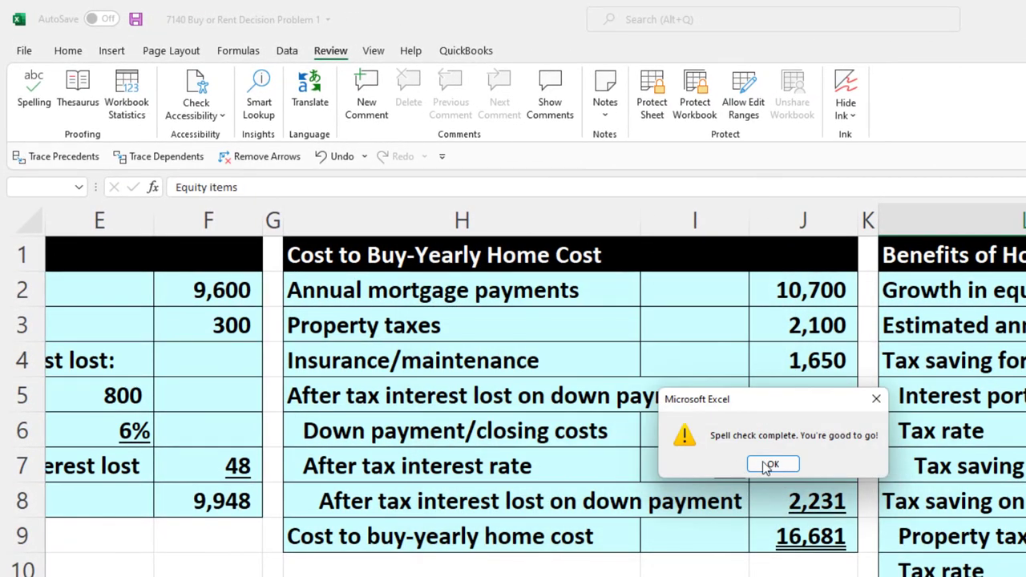
Close the finished spell check and return to the Rent or Buy input data in columns A and B
left_click(771, 463)
scroll(905, 557, "down", 1)
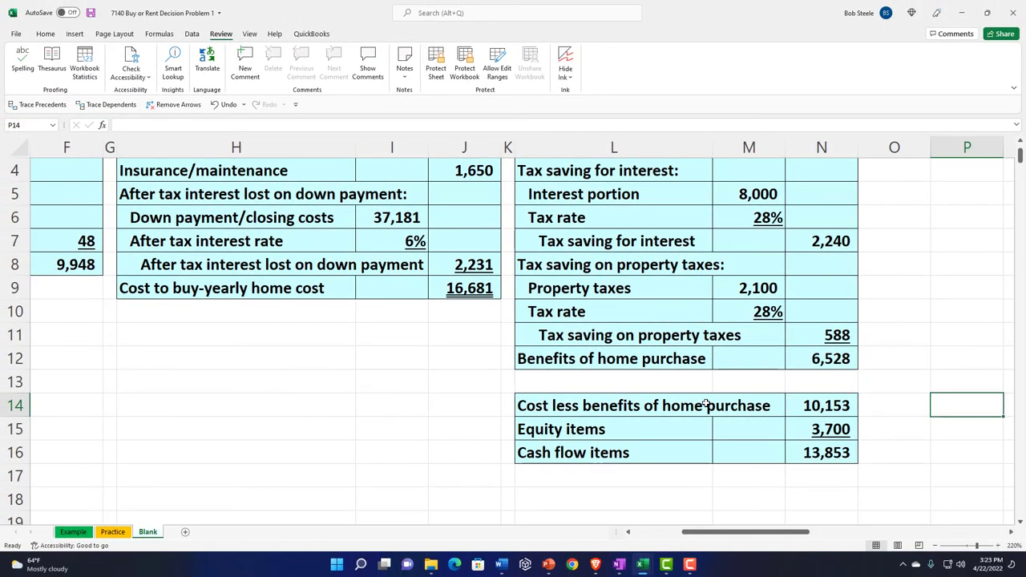
key("Left")
key("Home")
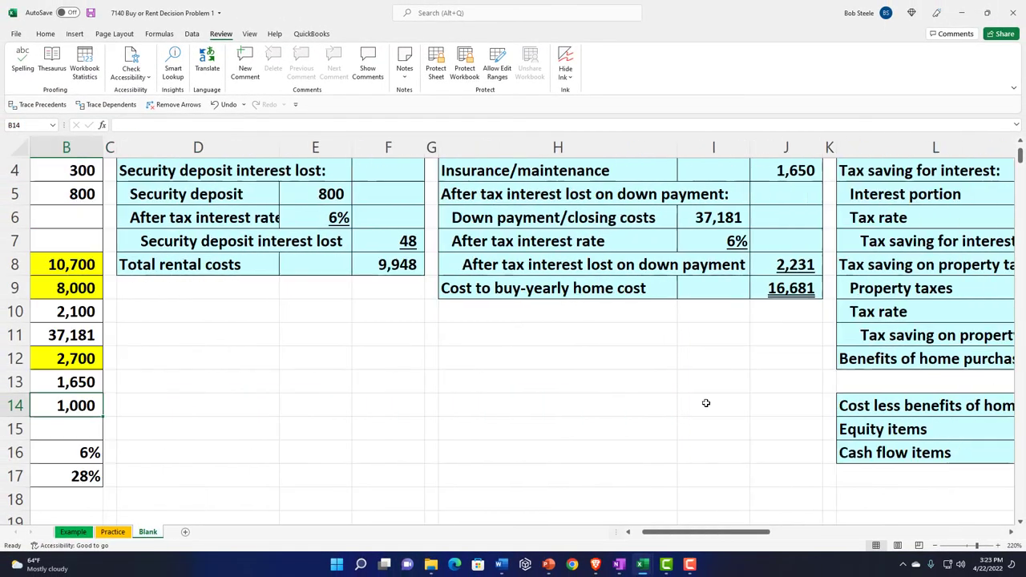
scroll(705, 403, "up", 1)
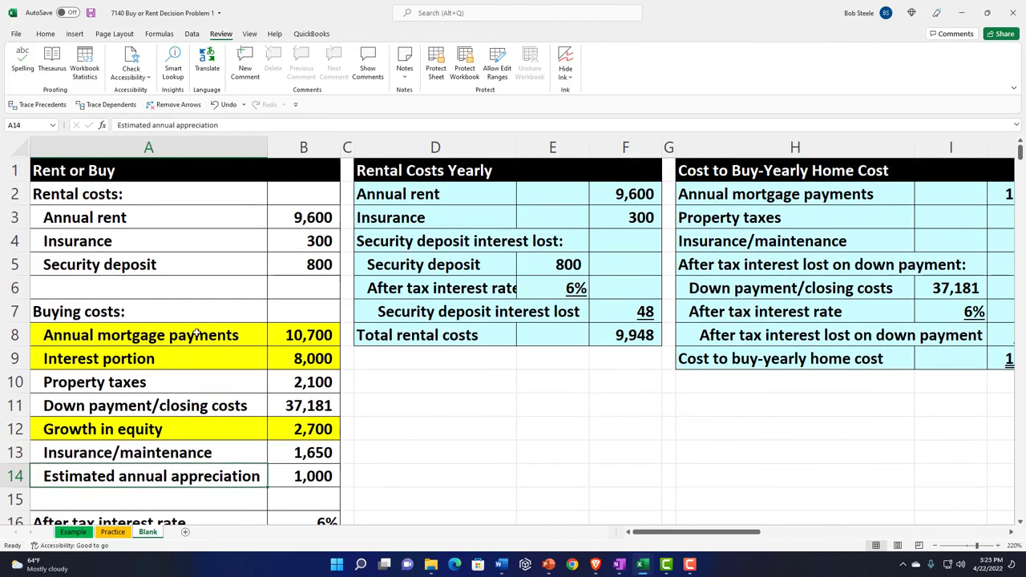
Review the annual mortgage payments and interest portion in A8:B9 against the Cost to Buy-Yearly Home Cost table at H1
left_click_drag(185, 329, 286, 347)
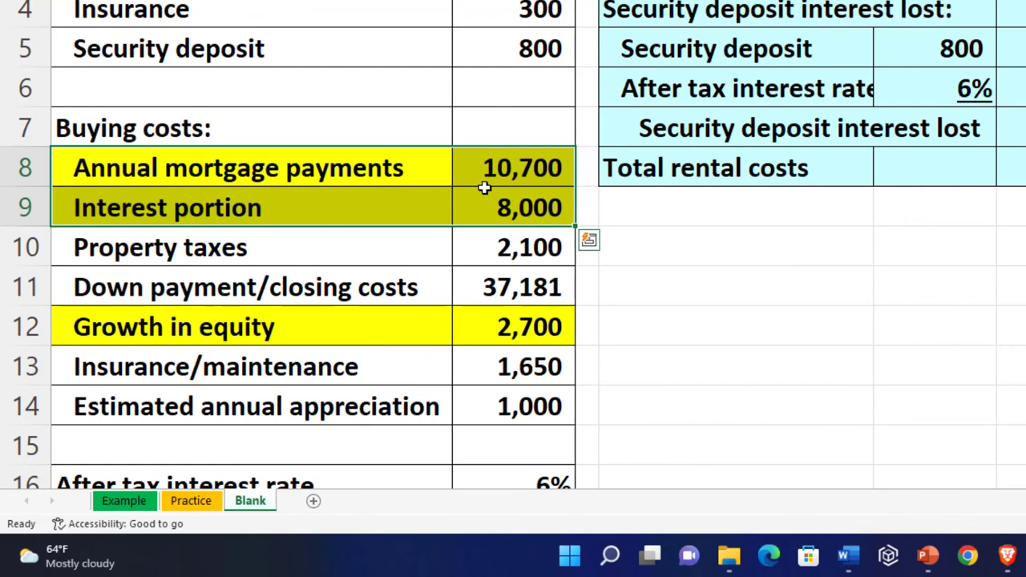
left_click(312, 168)
left_click_drag(468, 182, 469, 189)
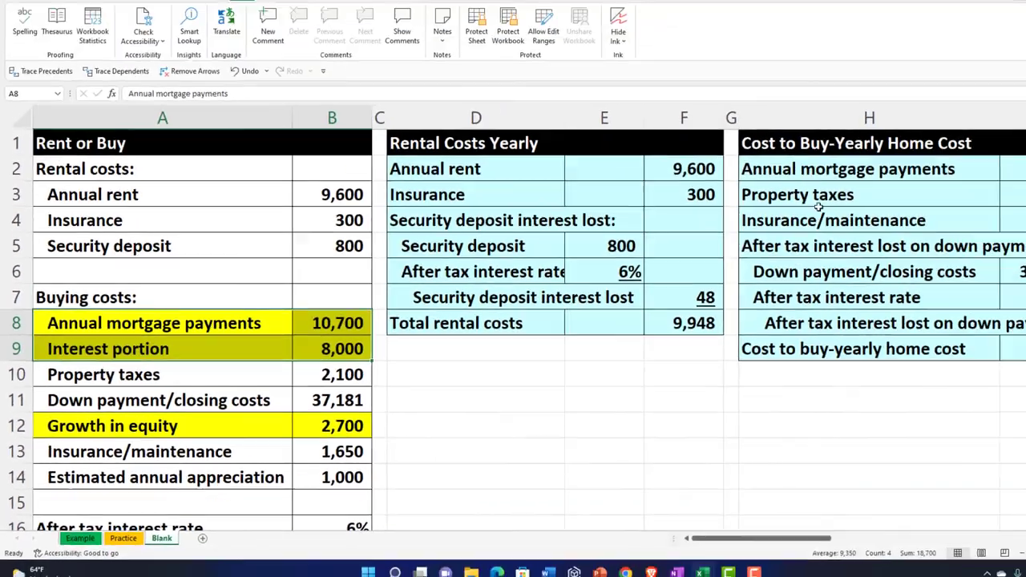
left_click(890, 145)
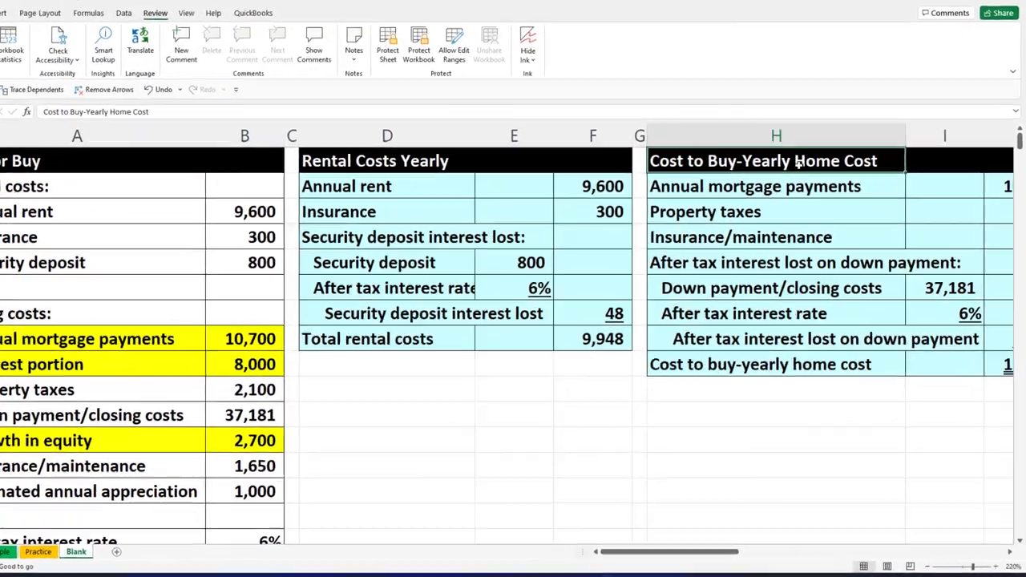